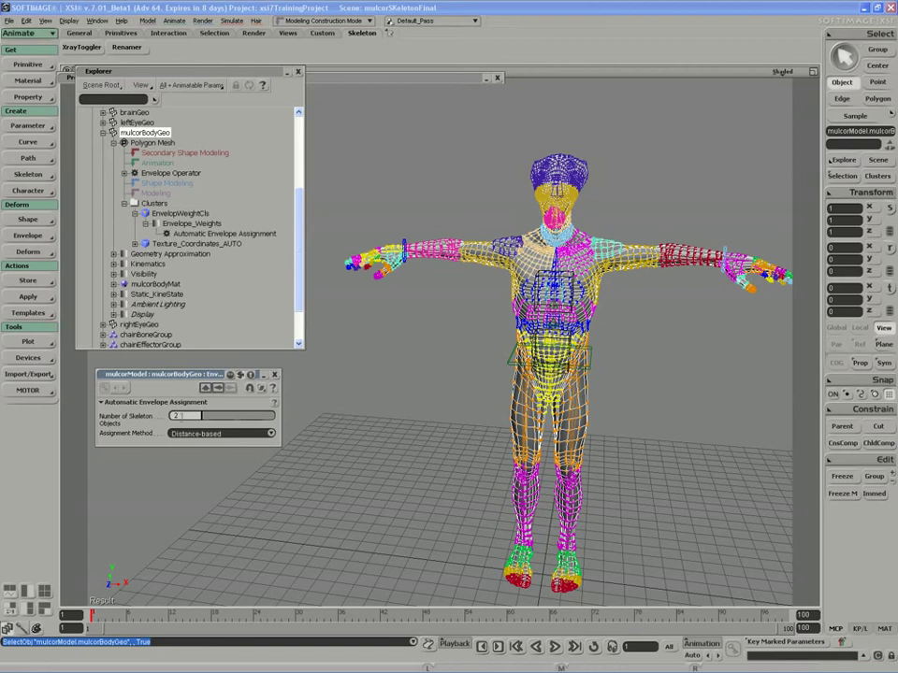
- Limit envelope assignment to 1 skeleton object, then show mulcorBodyGeo's weight colours and the Weight Paint panel
click(177, 416)
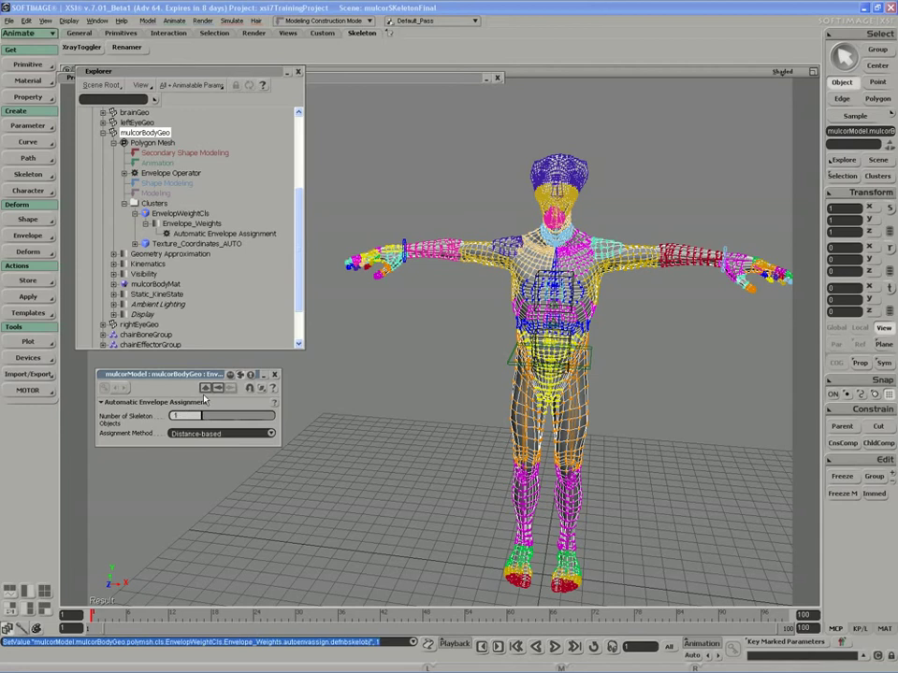
click(274, 374)
key(w)
key(s)
right_drag(553, 344, 516, 343)
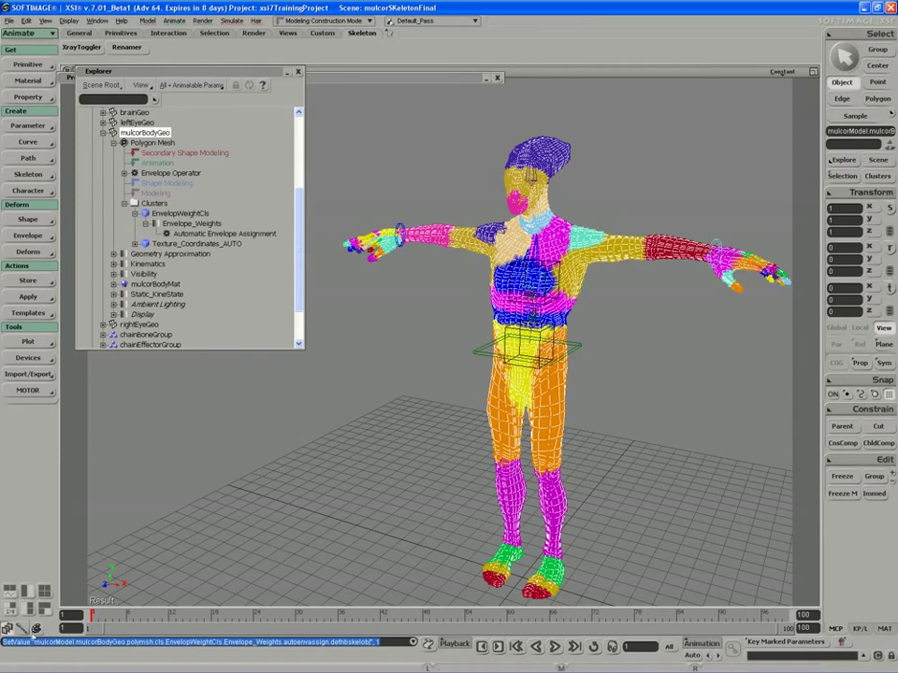
key(ctrl+w)
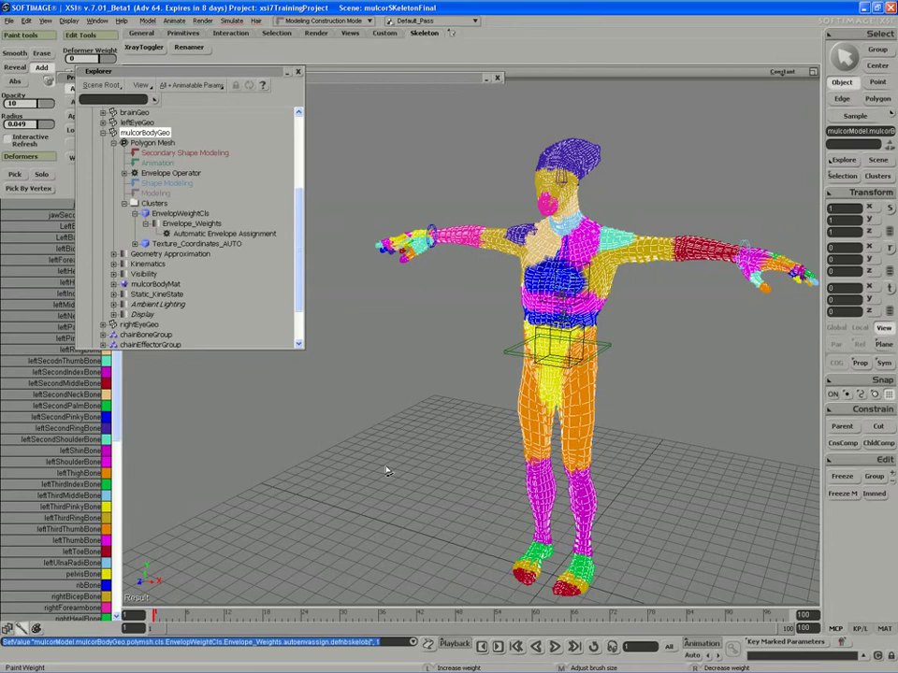
- Close the floating Explorer and Preferences windows and orbit the view slightly around the character
click(298, 71)
click(479, 81)
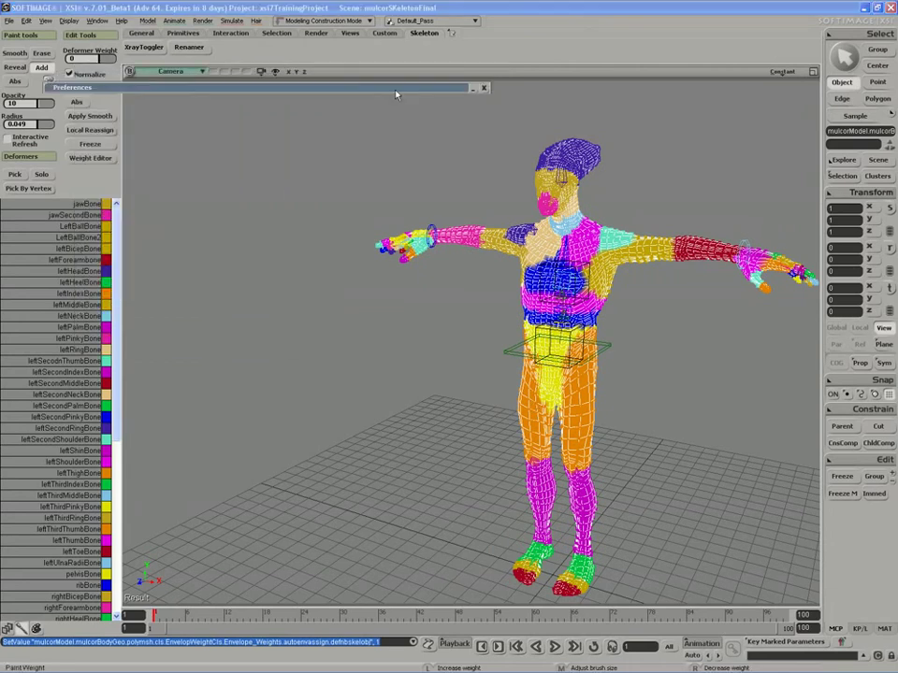
click(496, 77)
key(s)
right_drag(471, 196, 473, 247)
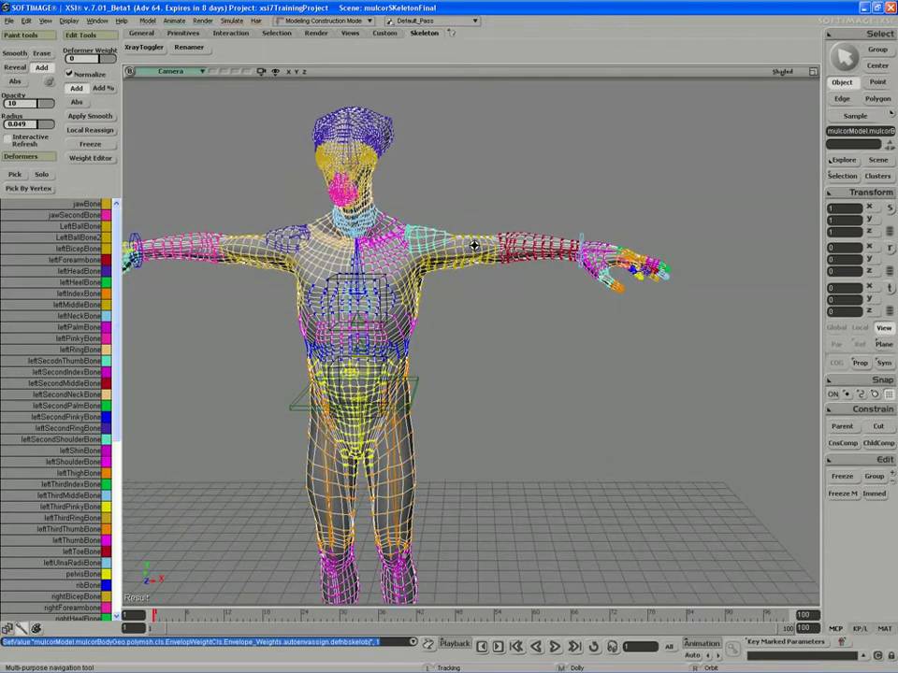
key(space)
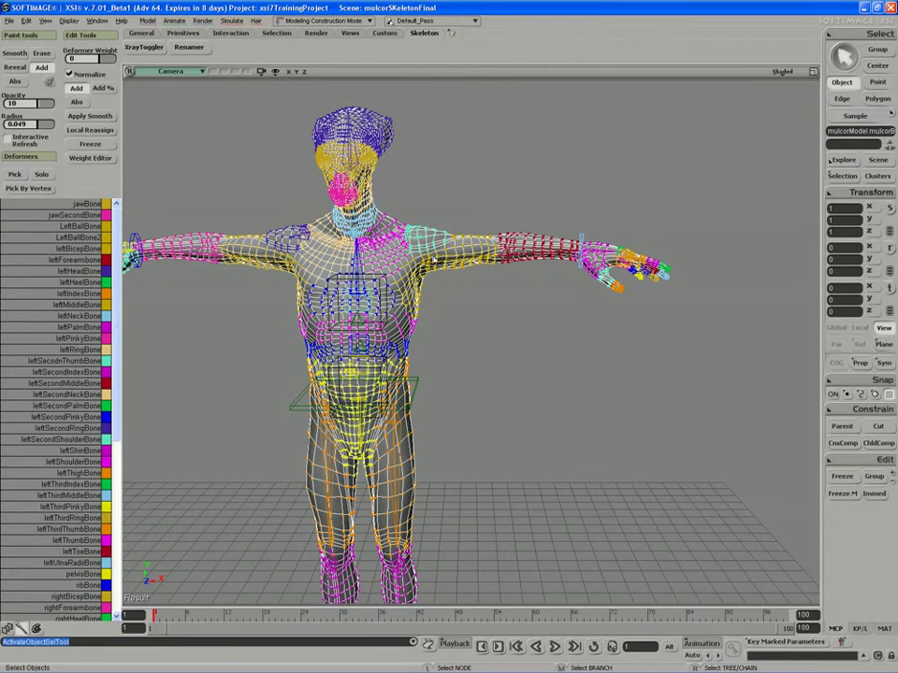
- Select leftBicepBone, try a test rotation, then undo it and reselect the body mesh
click(468, 259)
key(c)
mouse_move(473, 223)
mouse_down()
mouse_move(484, 256)
mouse_move(462, 227)
mouse_up()
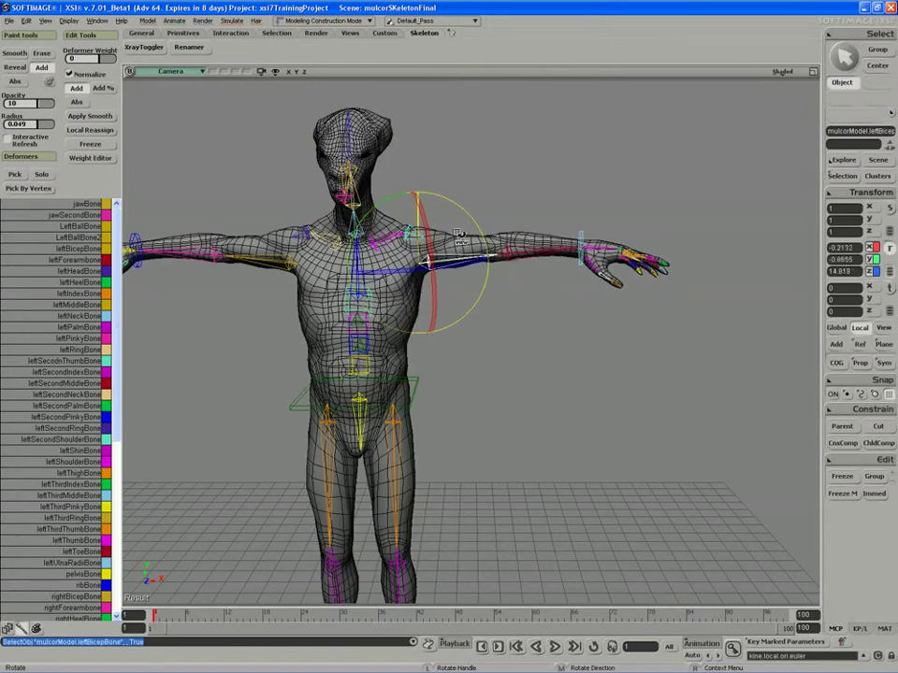
key(ctrl+z)
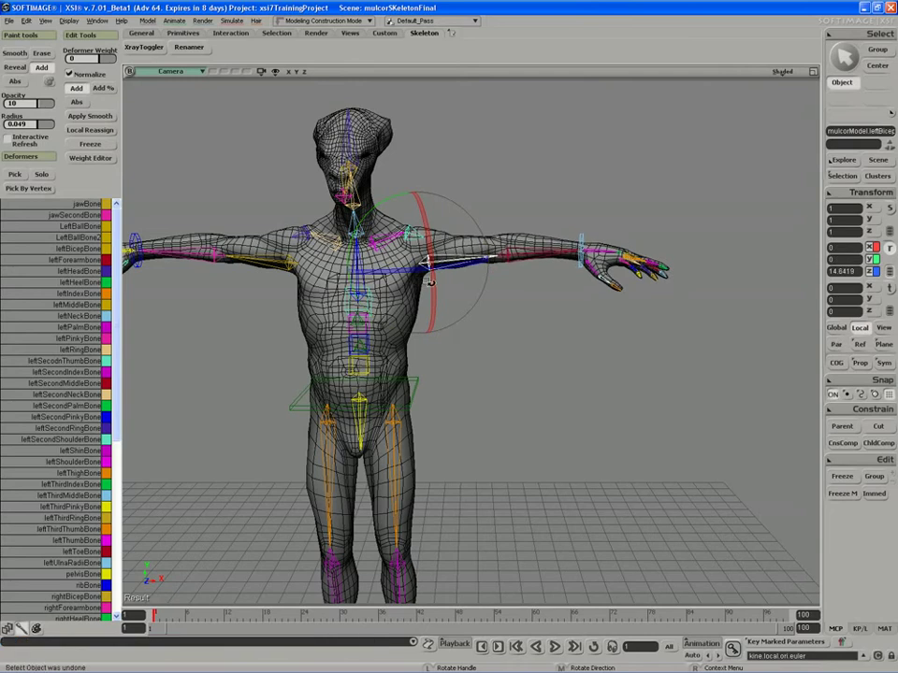
click(419, 288)
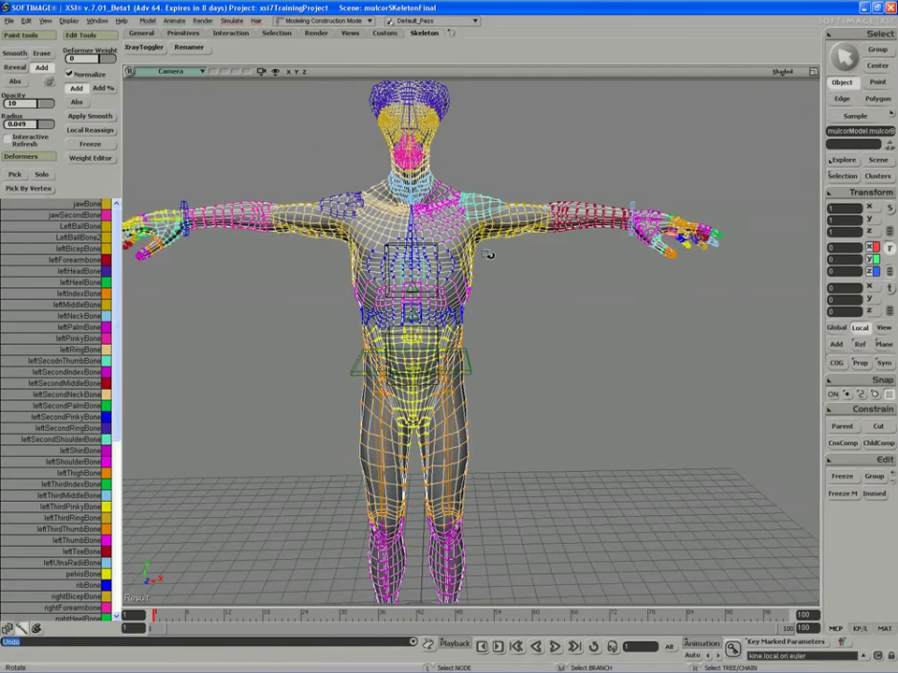
- Raise the left arm by rotating leftBicepBone to about -10.23, -26.83, 22.35
scroll(477, 262, up, 5)
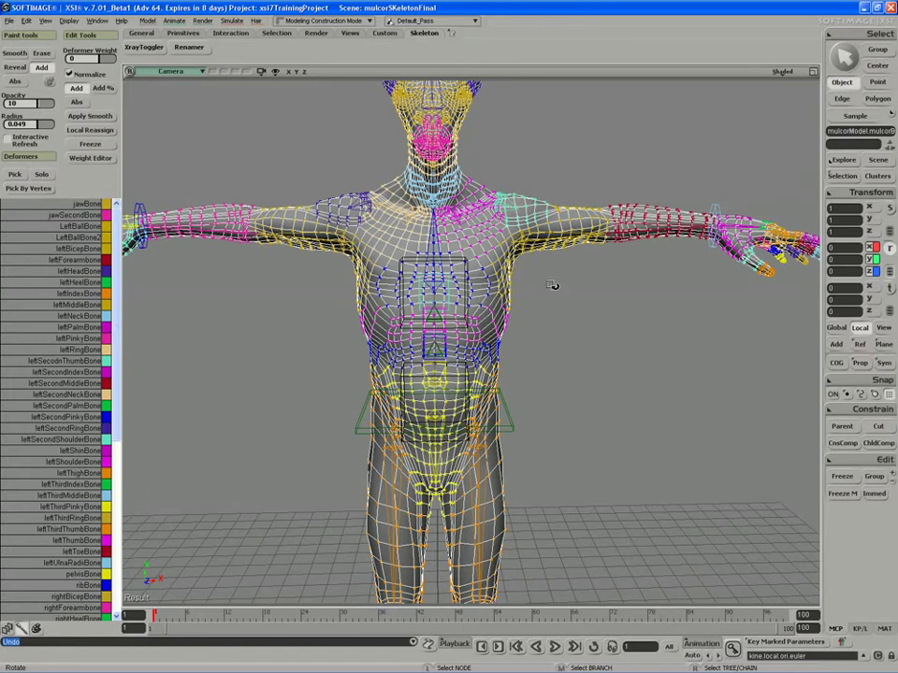
key(s)
scroll(412, 314, up, 3)
key(c)
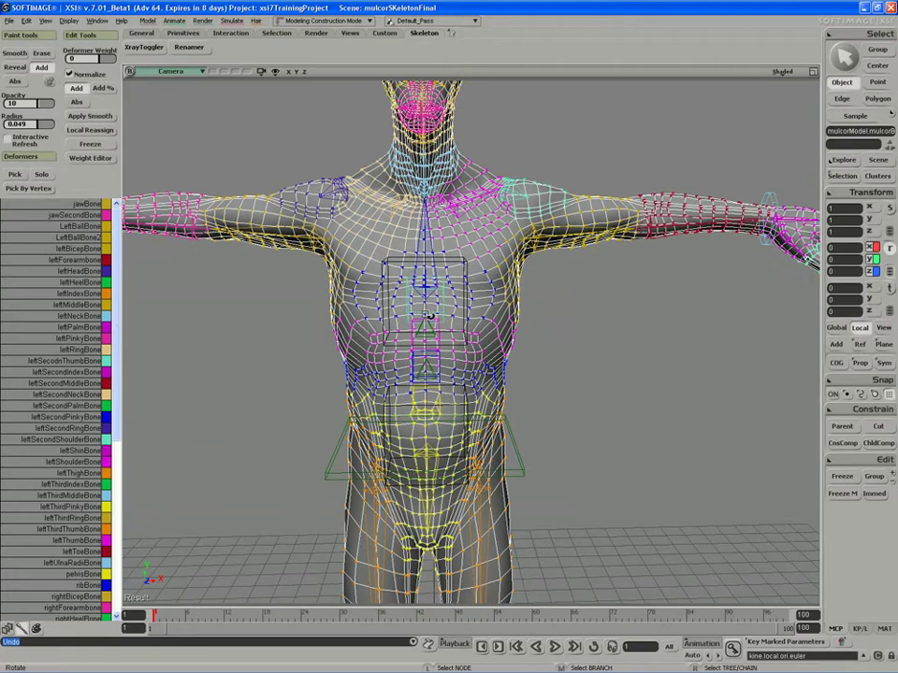
click(553, 260)
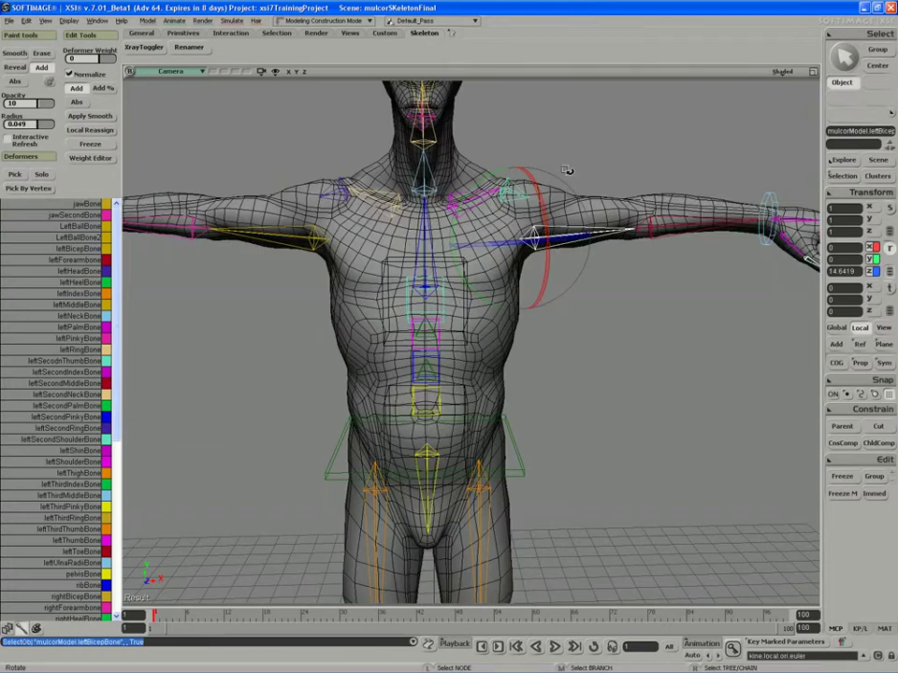
drag(566, 234, 531, 144)
- Turn the view toward the front of the body and select the body mesh
key(s)
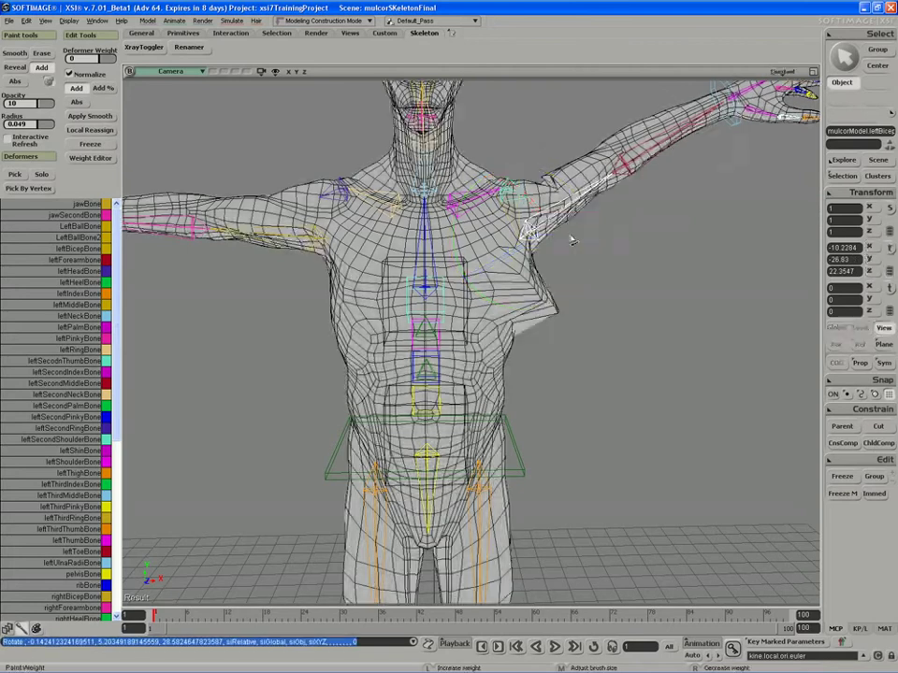
right_drag(567, 236, 529, 248)
right_drag(464, 274, 521, 272)
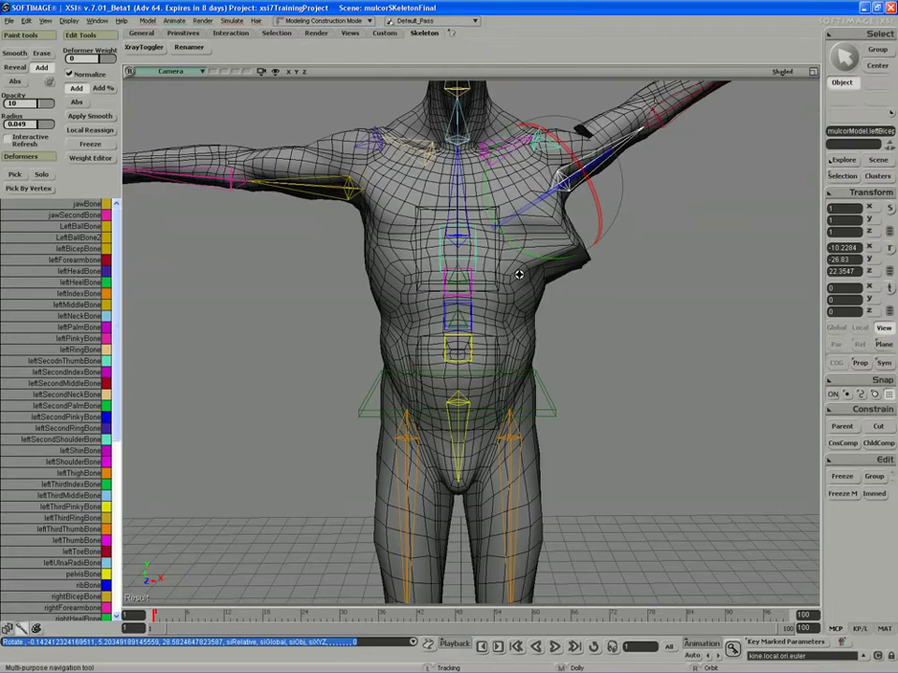
key(space)
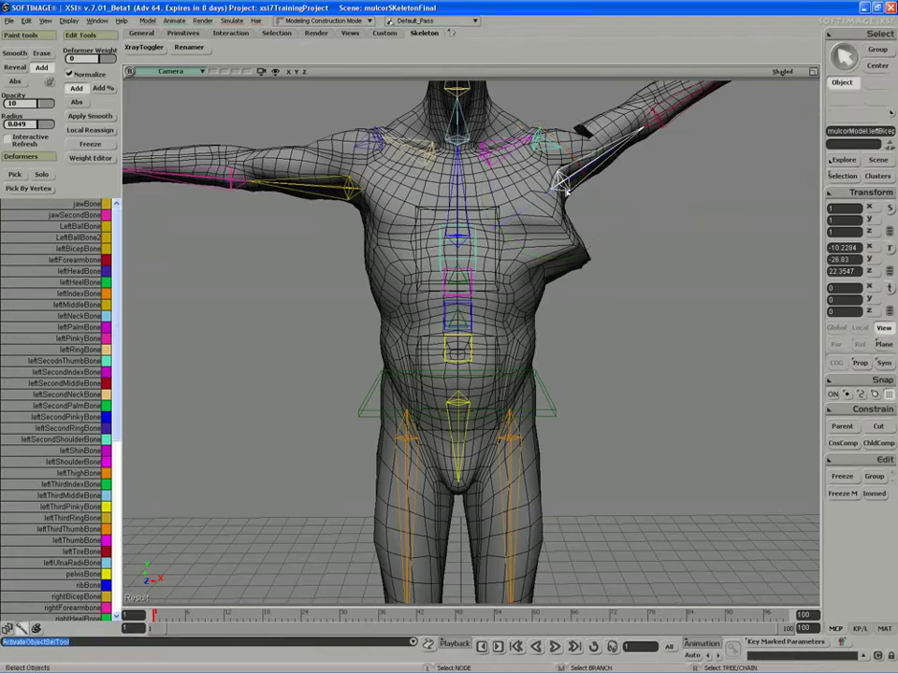
click(553, 251)
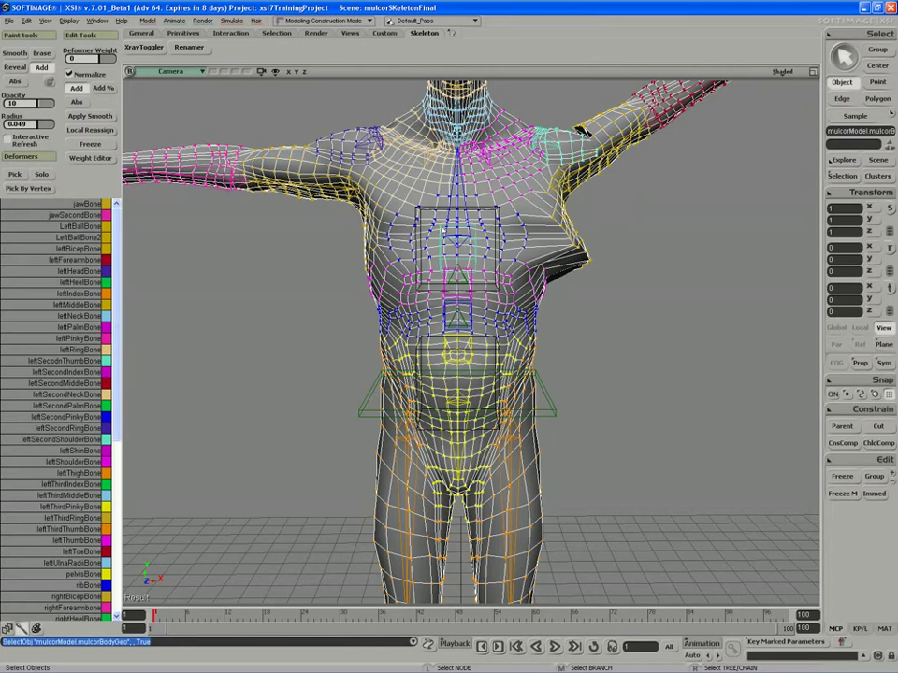
- Marquee-select about 303 chest points on the body, then deselect a few stray points
key(t)
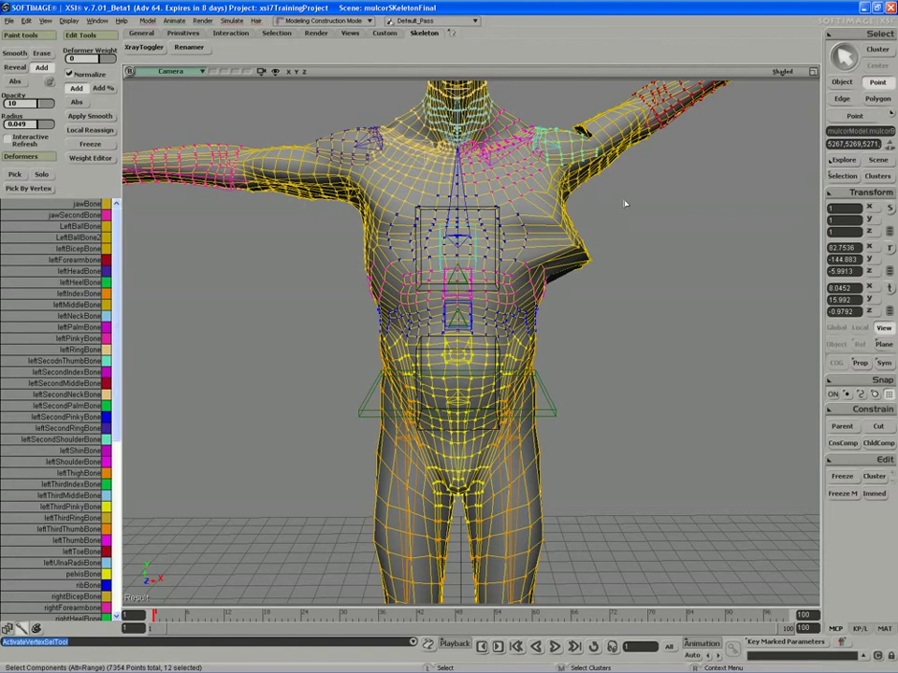
mouse_move(624, 200)
mouse_down()
mouse_move(415, 273)
mouse_move(326, 285)
mouse_move(311, 278)
mouse_up()
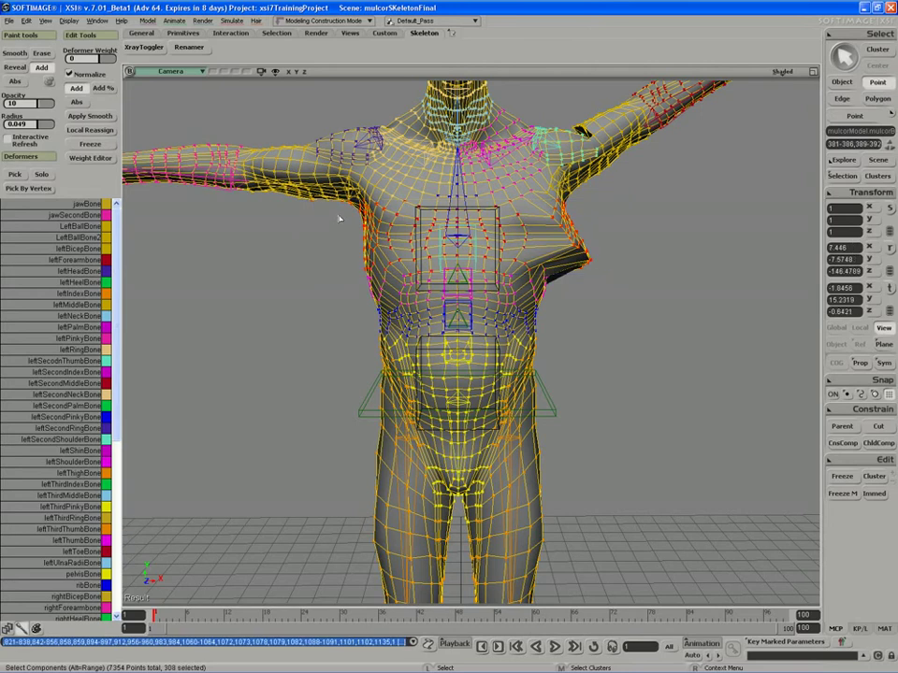
drag(340, 218, 347, 249)
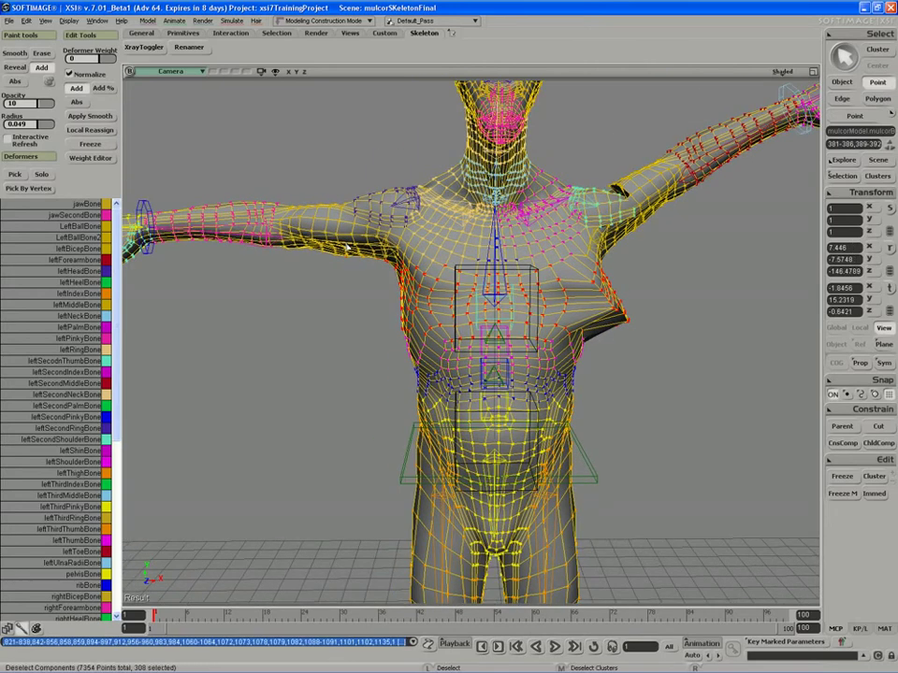
ctrl+shift+drag(328, 282, 344, 282)
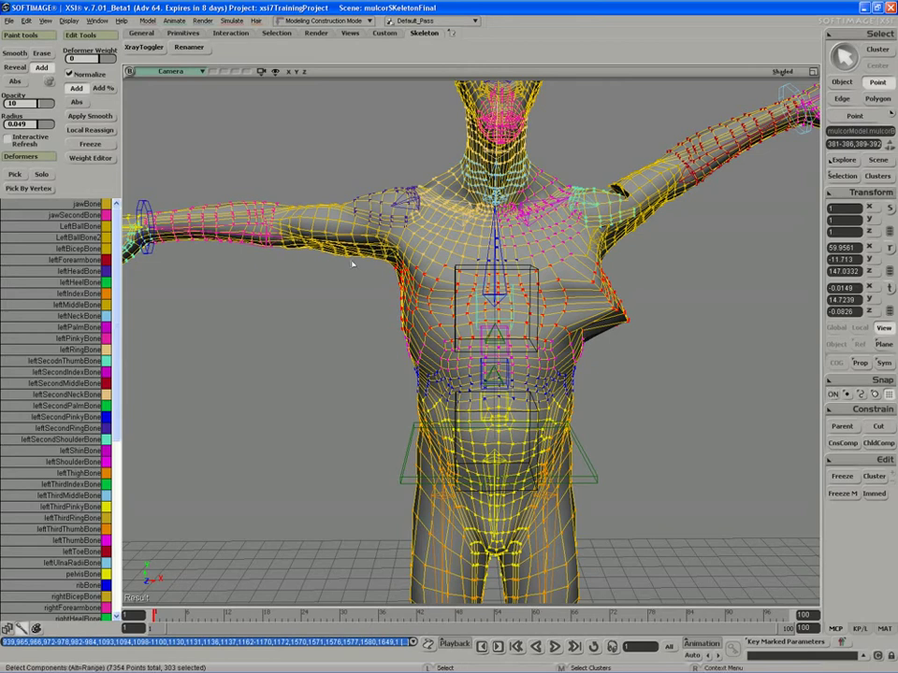
- Reassign the selected chest points to the chest bone with Local Reassign
click(86, 131)
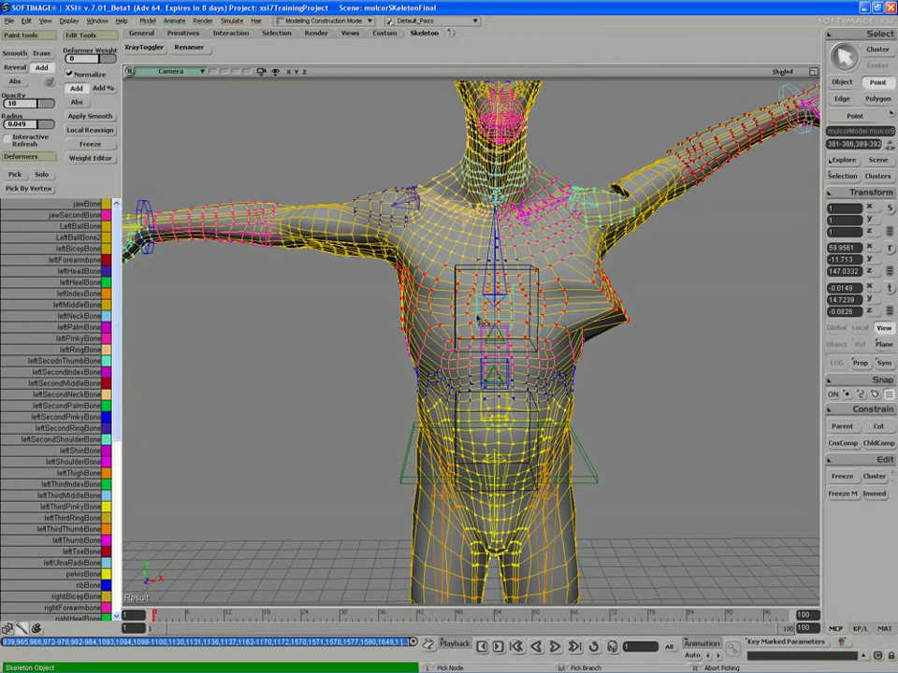
click(317, 310)
right_click(317, 310)
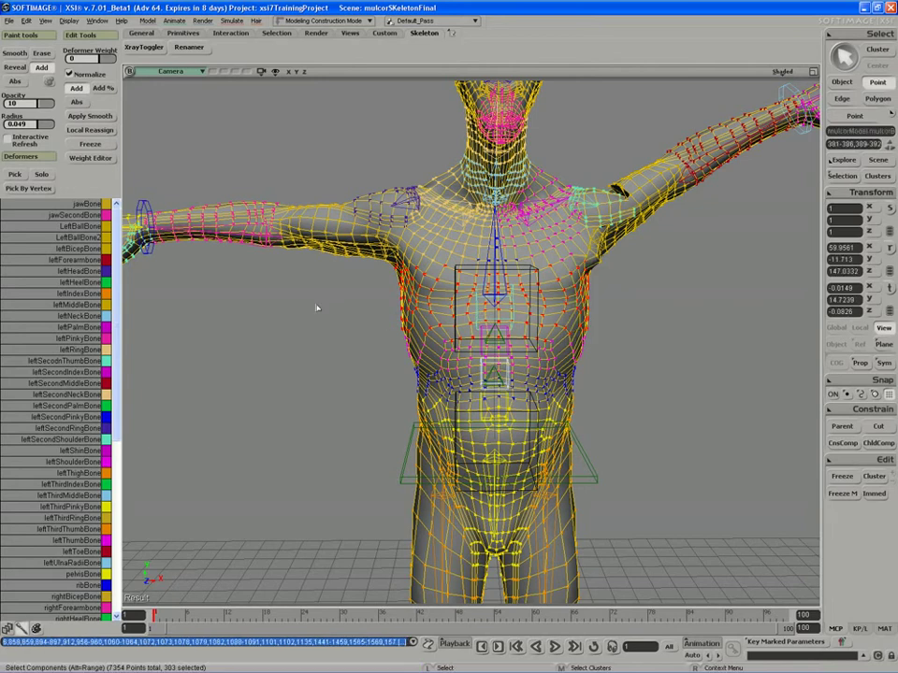
key(s)
right_drag(382, 320, 300, 314)
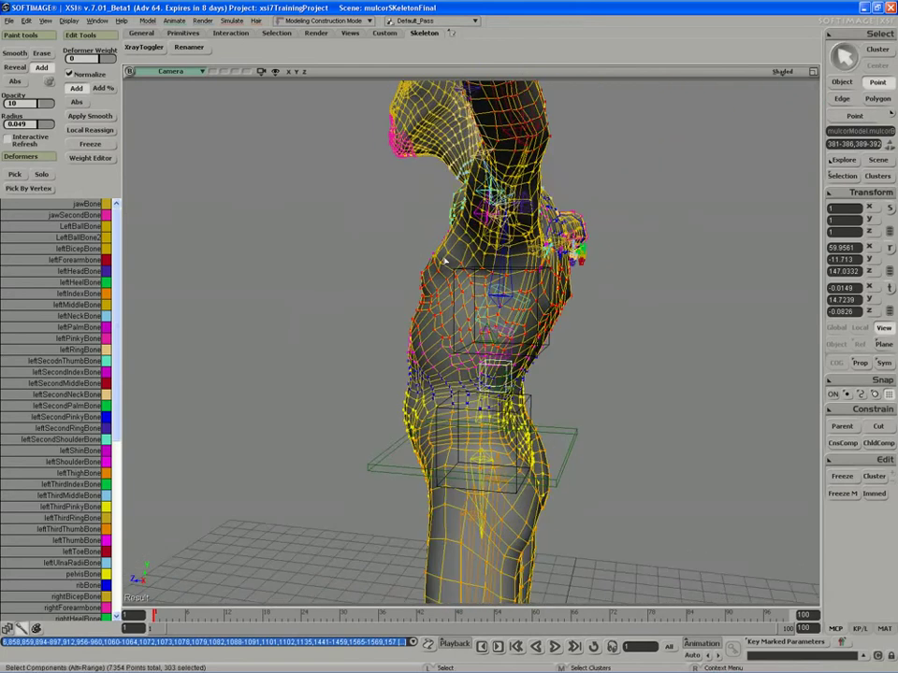
- Reassign six more chest points to a vertebra spine bone, then clear the point selection
click(414, 284)
key(s)
right_drag(415, 284, 475, 297)
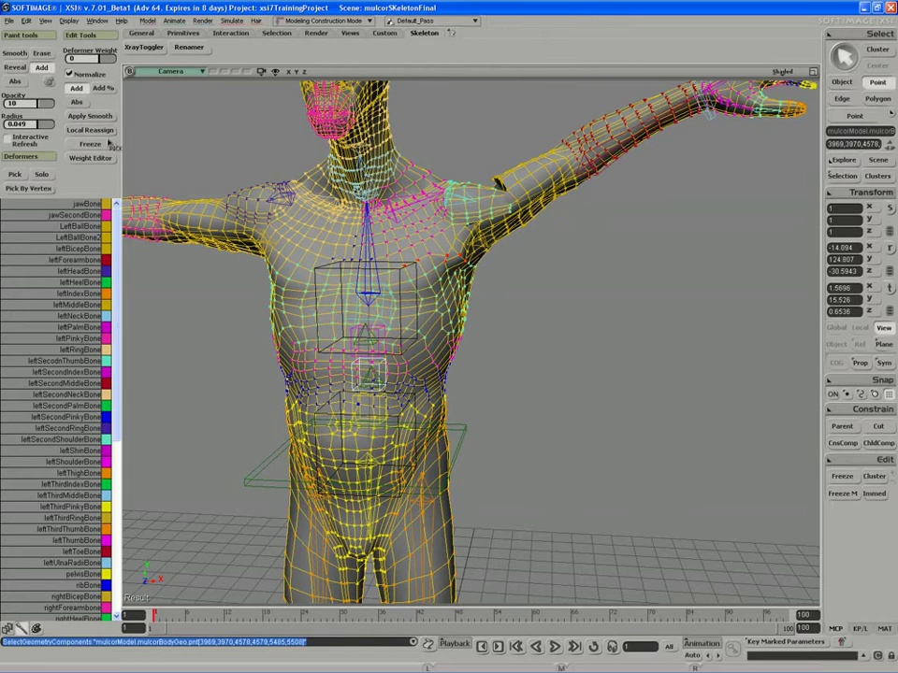
click(15, 174)
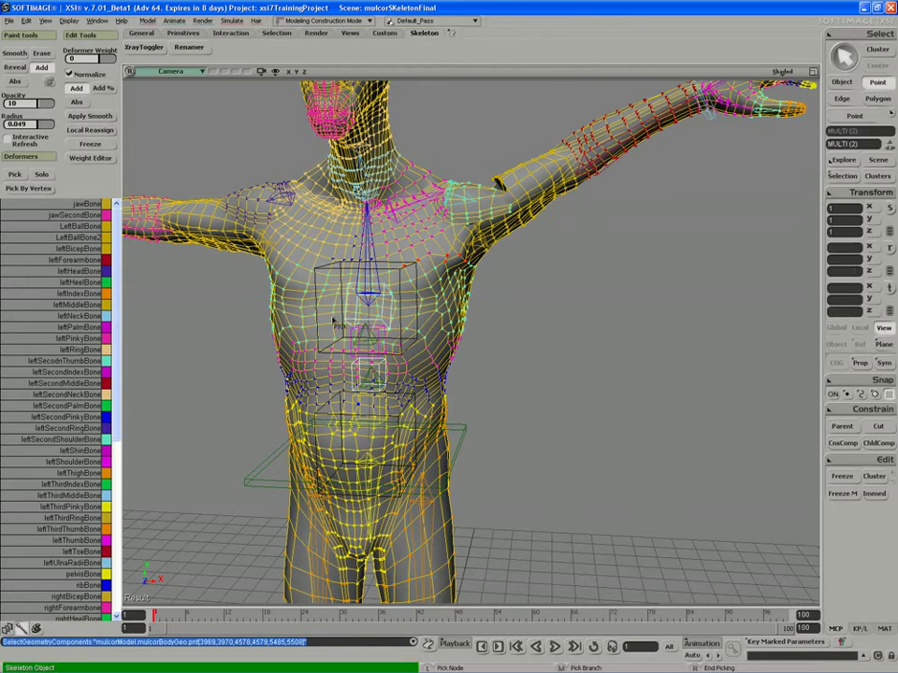
right_click(501, 326)
key(s)
right_drag(502, 326, 447, 278)
key(space)
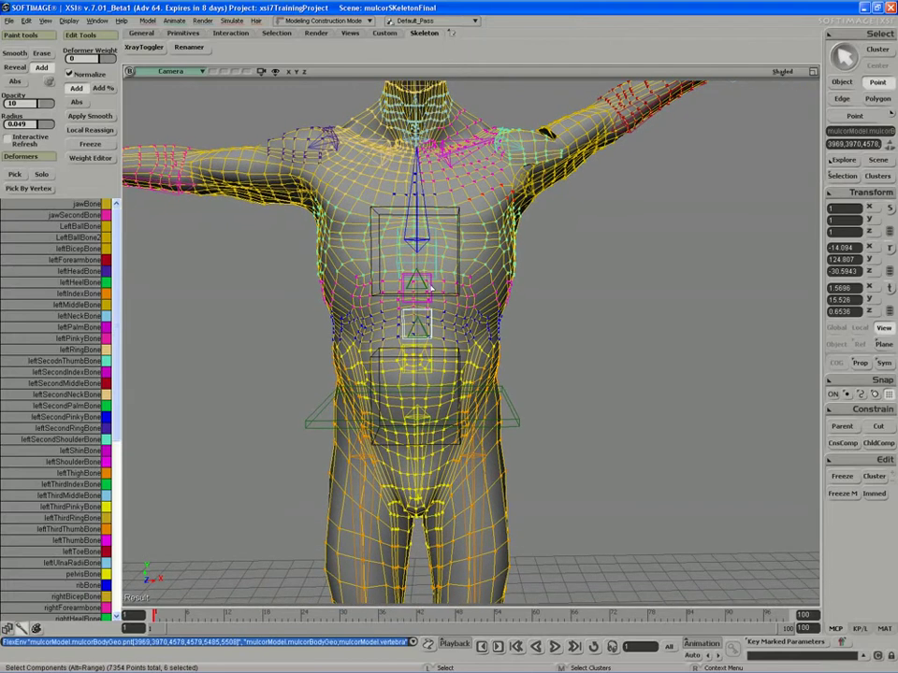
key(ctrl+shift+a)
- Test-move and twist chestSpineBaseCns to check the chest deformation, undoing each change
click(460, 237)
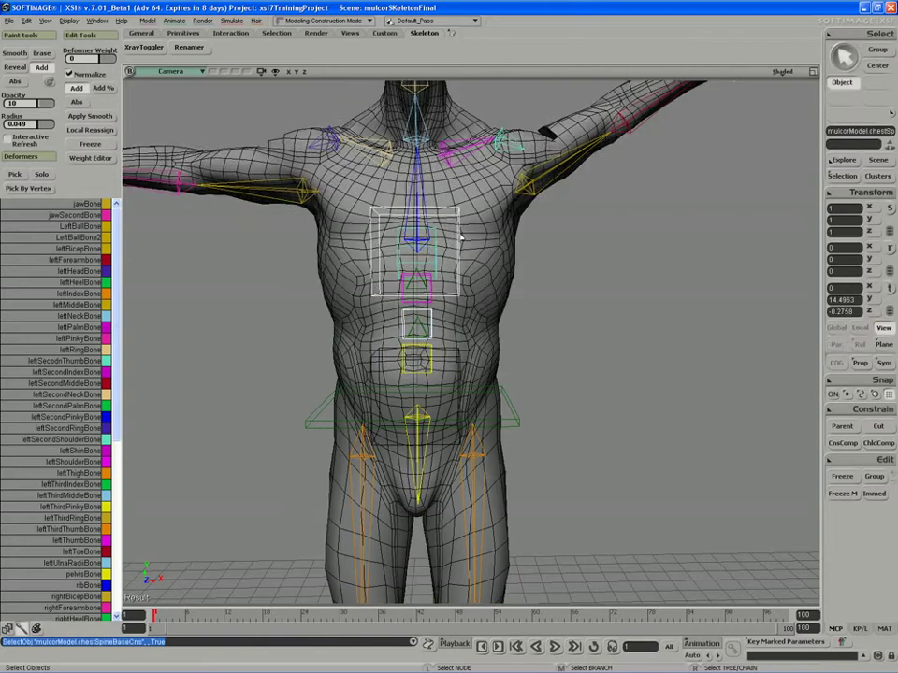
key(v)
right_drag(461, 237, 432, 225)
drag(433, 226, 421, 271)
key(ctrl+z)
key(c)
key(ctrl+z)
key(ctrl+z)
key(ctrl+z)
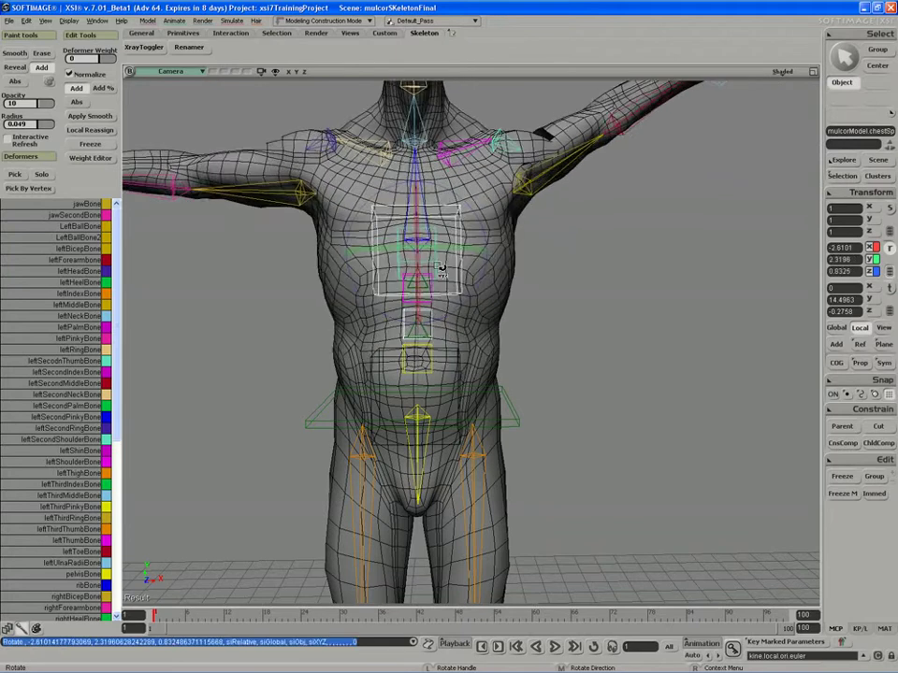
- Pick a deformer and paint its weight onto the body mesh's torso
click(429, 373)
key(w)
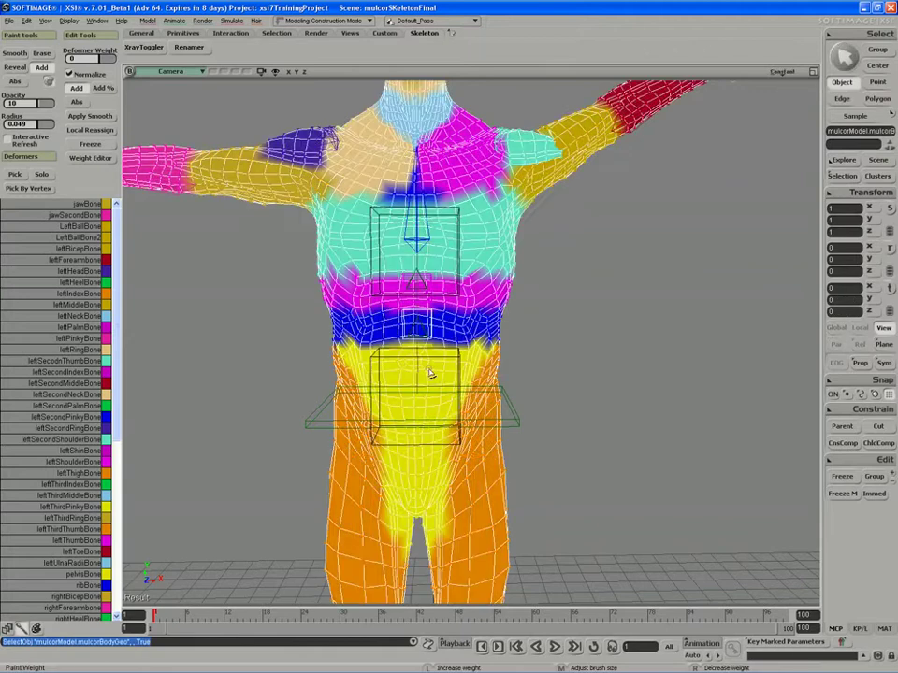
key(d)
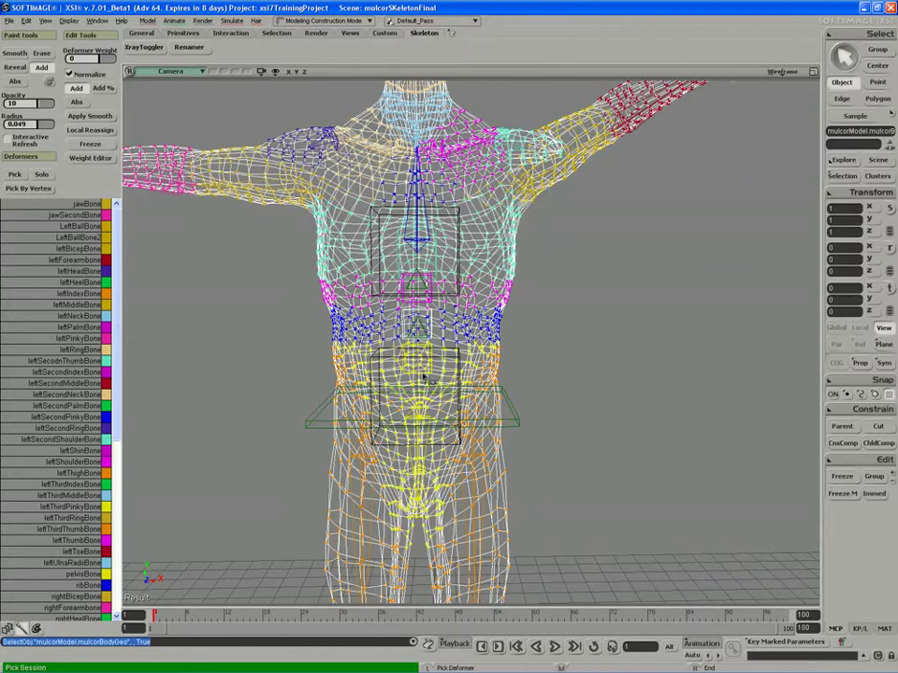
click(425, 377)
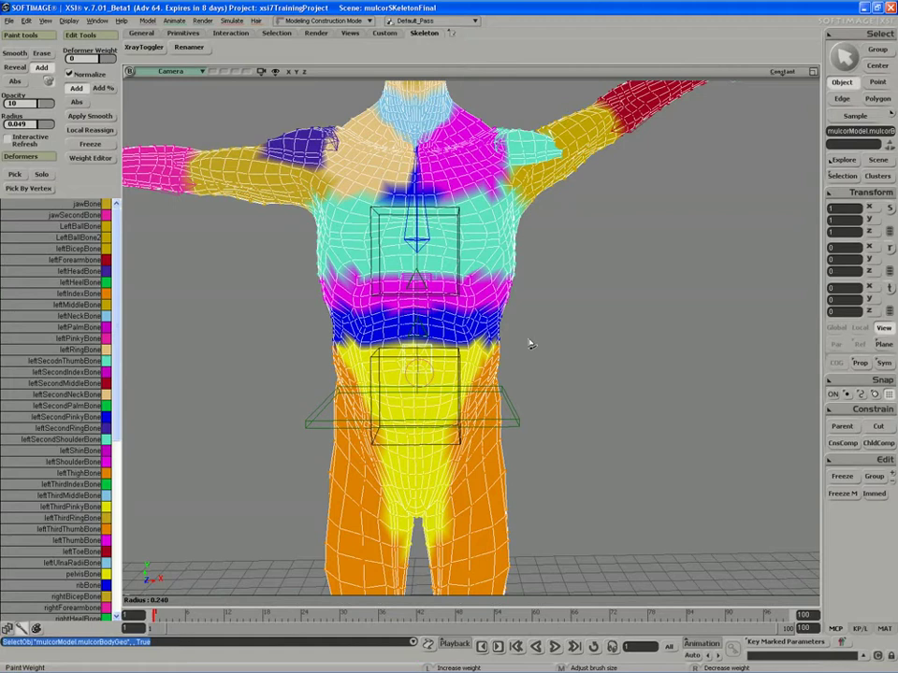
key(s)
mouse_move(425, 370)
middle_down()
mouse_move(358, 410)
mouse_move(410, 381)
middle_up()
key(w)
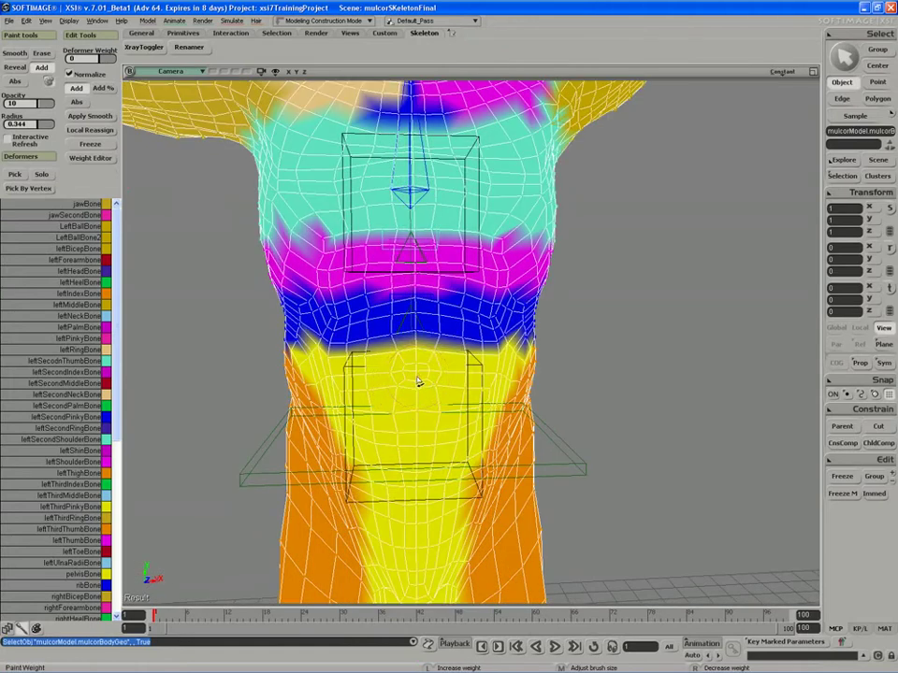
drag(419, 379, 421, 388)
- Rotate chestSpineBase to about -1.91, -1.00, 0.17, then select vertebraTwo
key(v)
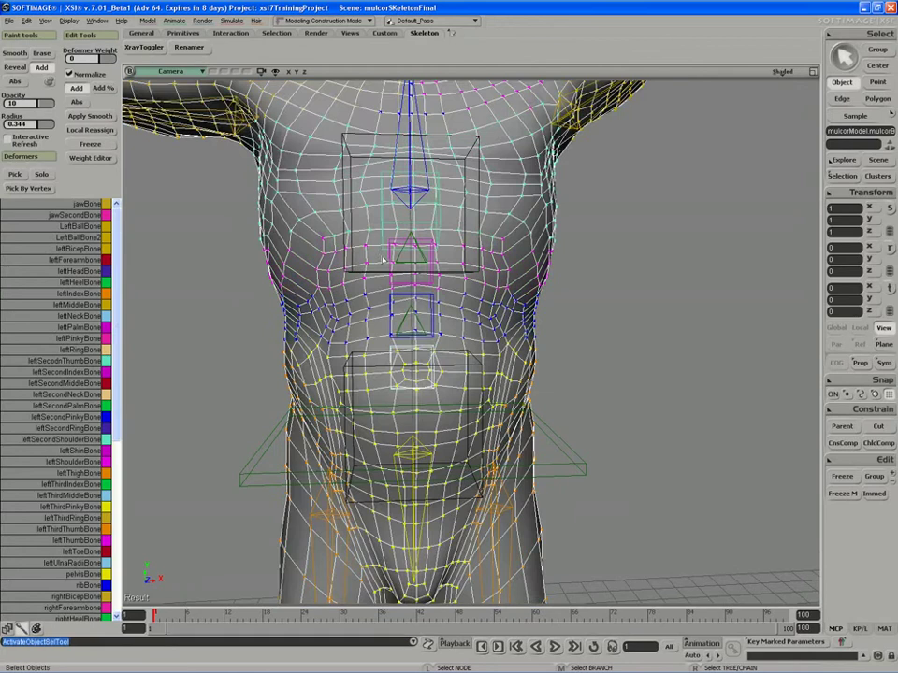
click(399, 227)
key(c)
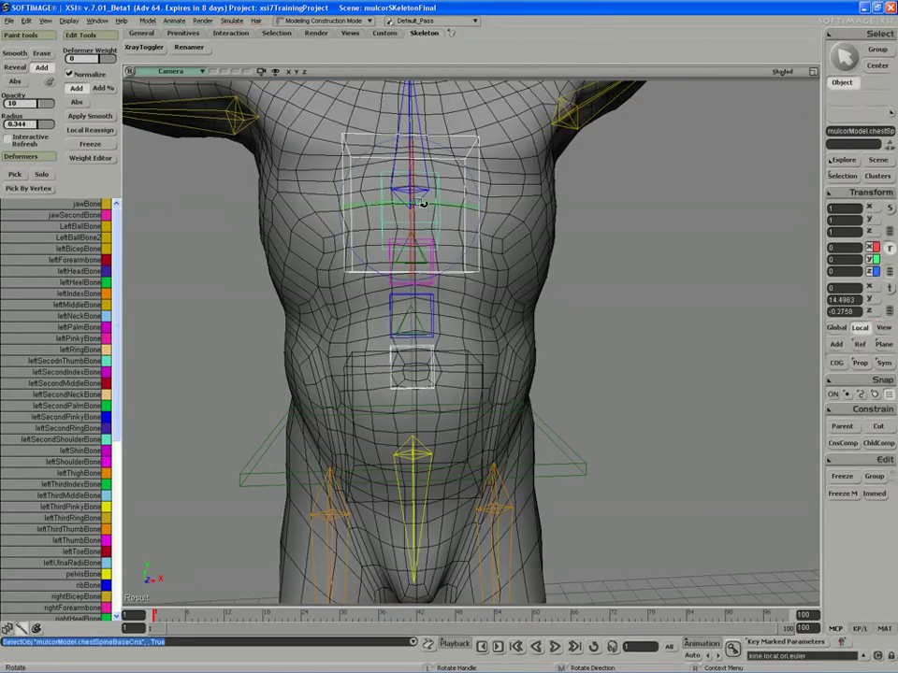
mouse_move(433, 229)
mouse_down()
mouse_move(445, 237)
mouse_move(411, 227)
mouse_move(449, 227)
mouse_move(421, 229)
mouse_up()
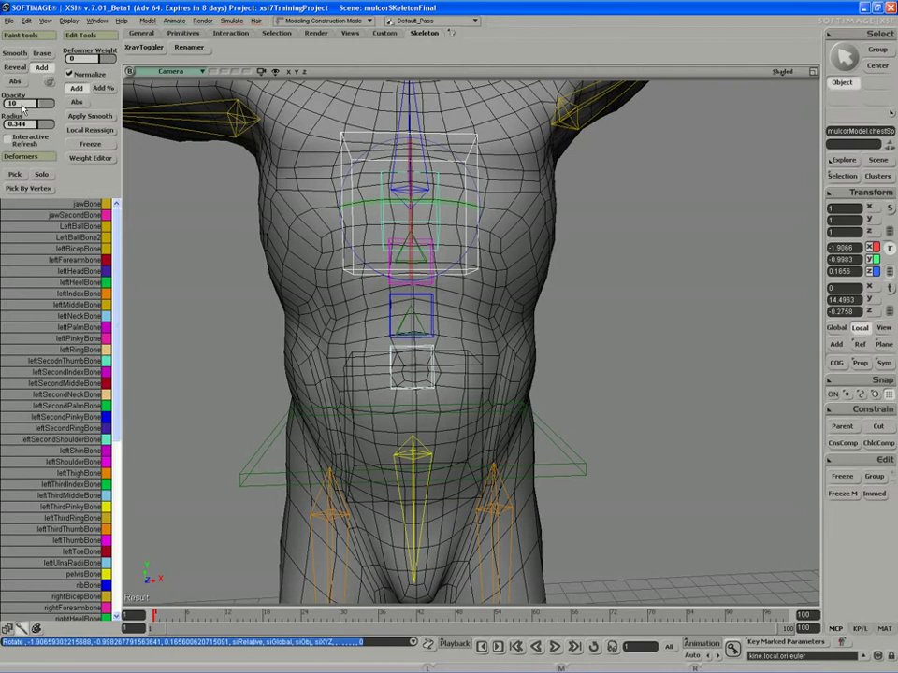
key(space)
click(370, 390)
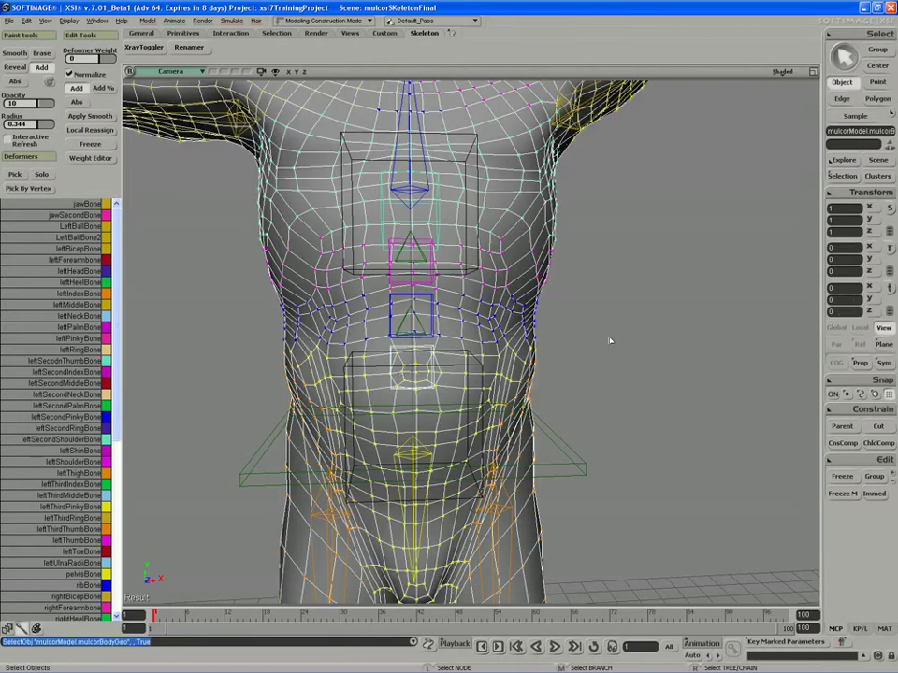
click(493, 380)
click(433, 329)
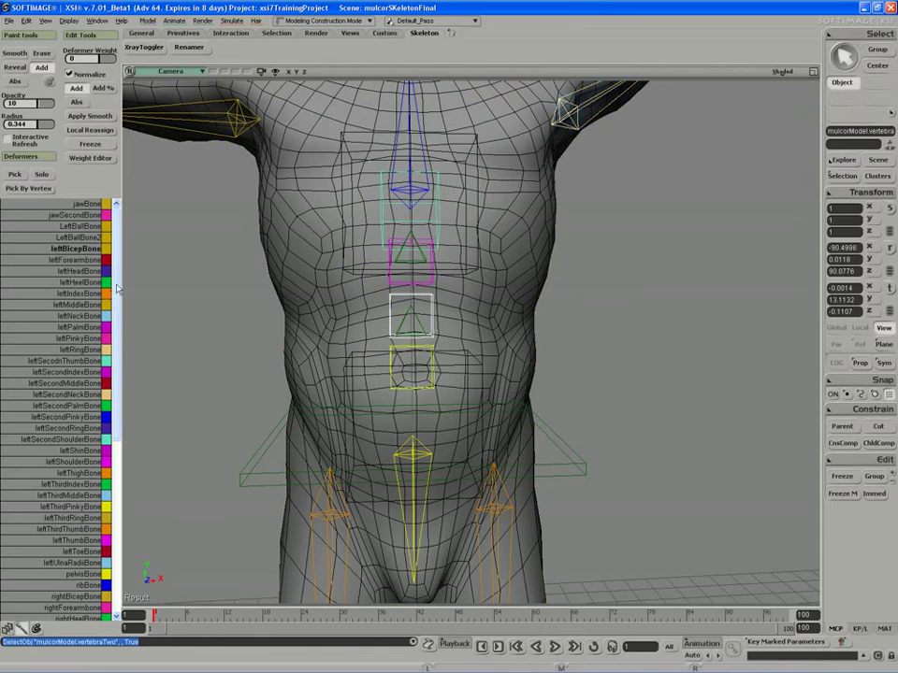
- Set pelvisBone's weight colour to red
drag(114, 290, 153, 468)
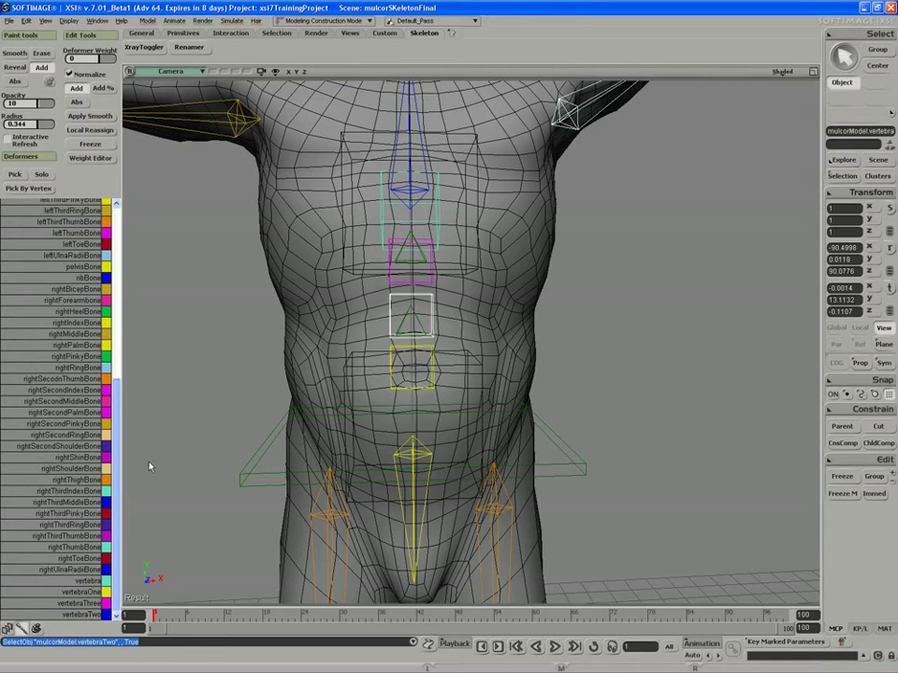
scroll(105, 319, up, 2)
click(105, 323)
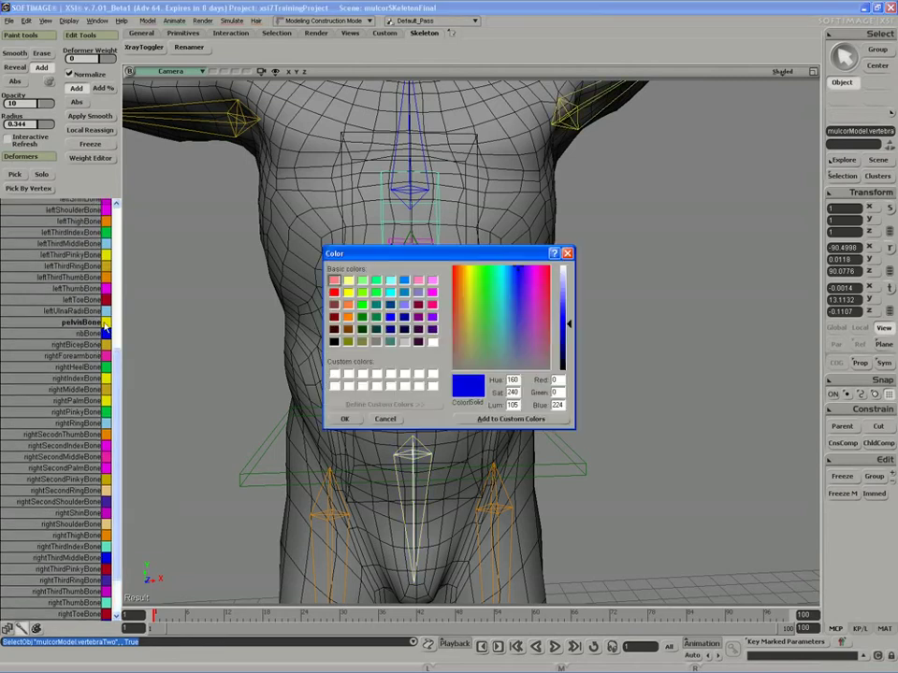
click(334, 292)
click(344, 419)
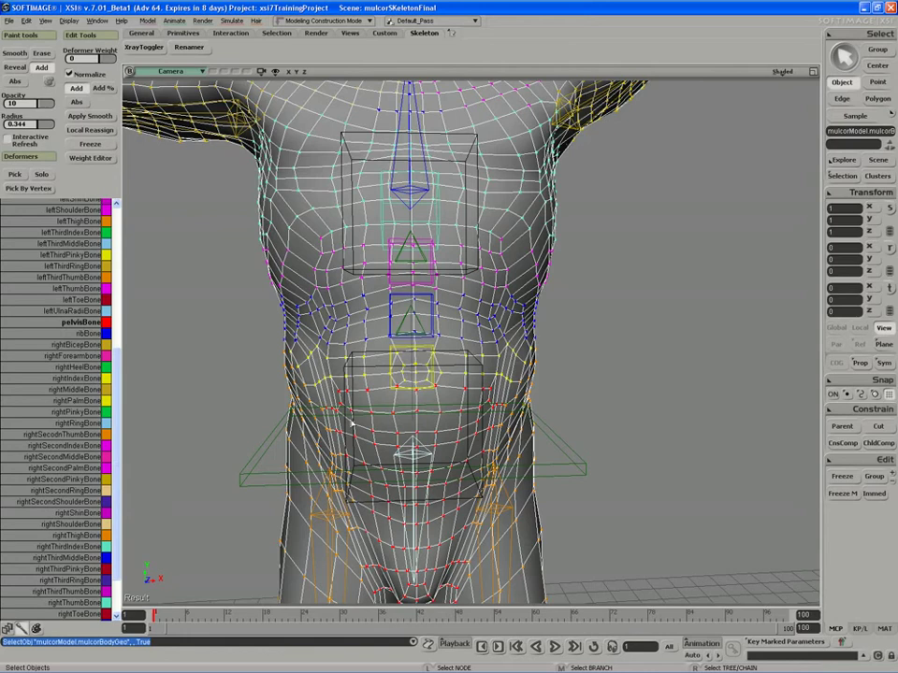
- Paint pelvis weight along the upper belly in Abs mode, opacity 100, radius 0.172
key(s)
middle_drag(352, 423, 361, 401)
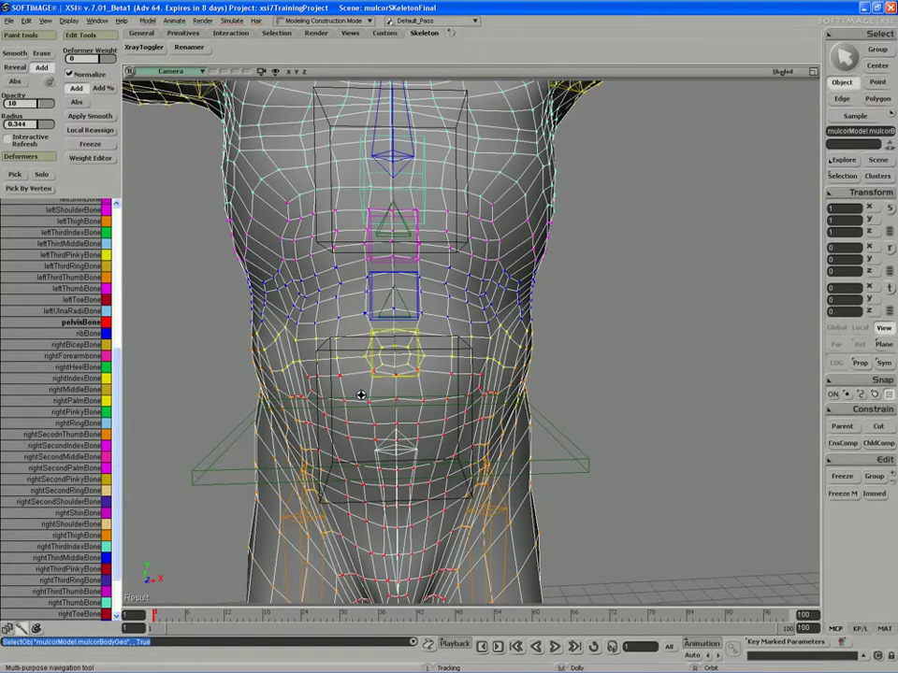
key(d)
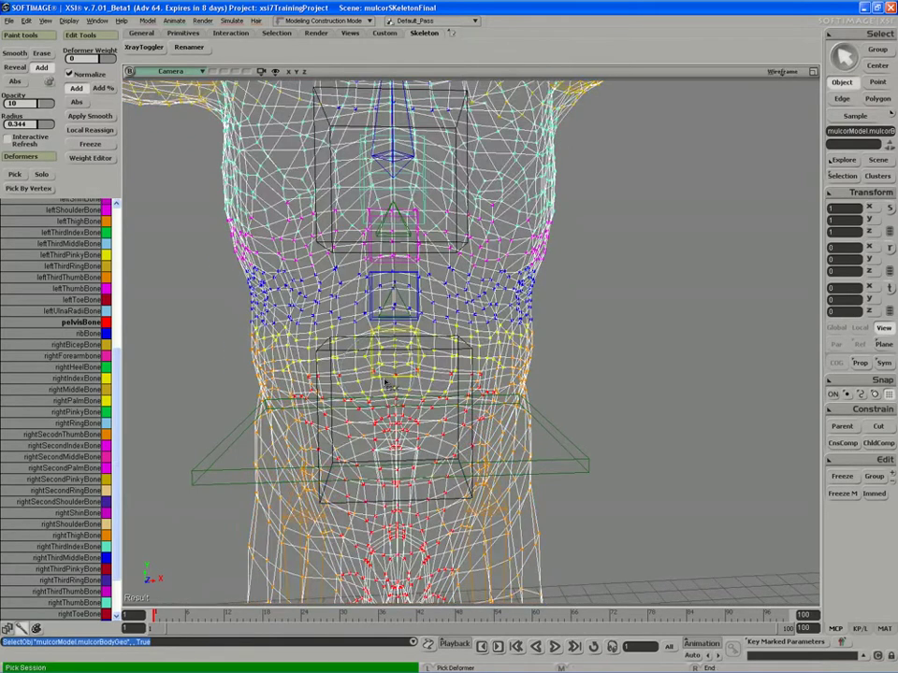
key(w)
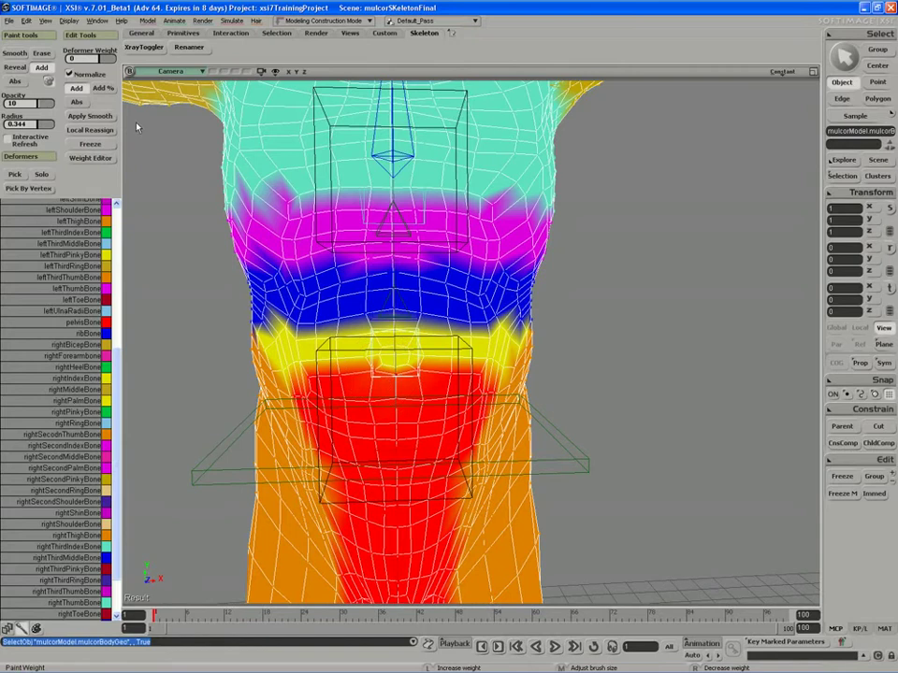
click(14, 81)
click(33, 103)
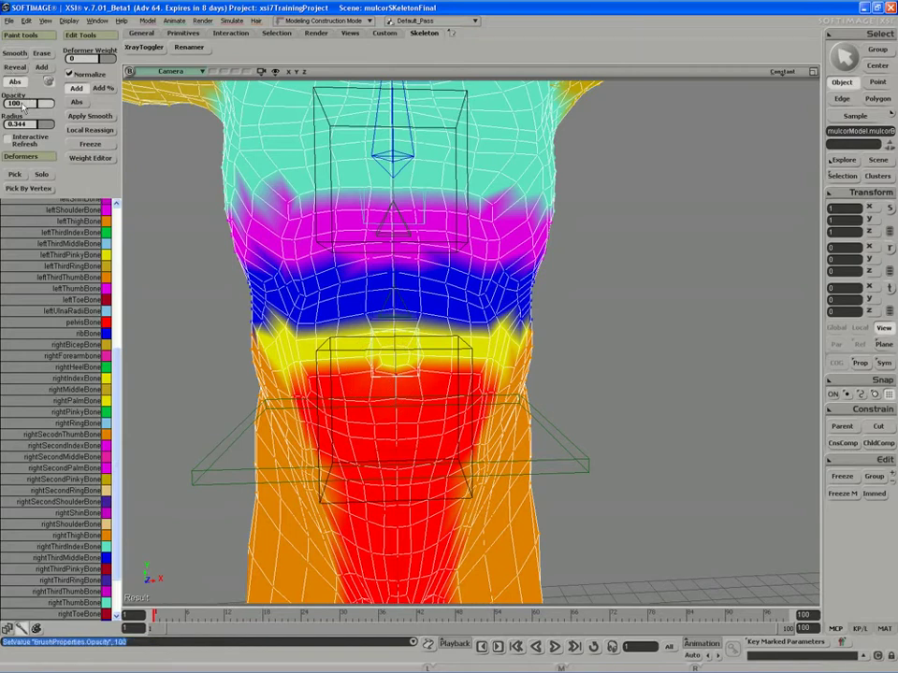
key(w)
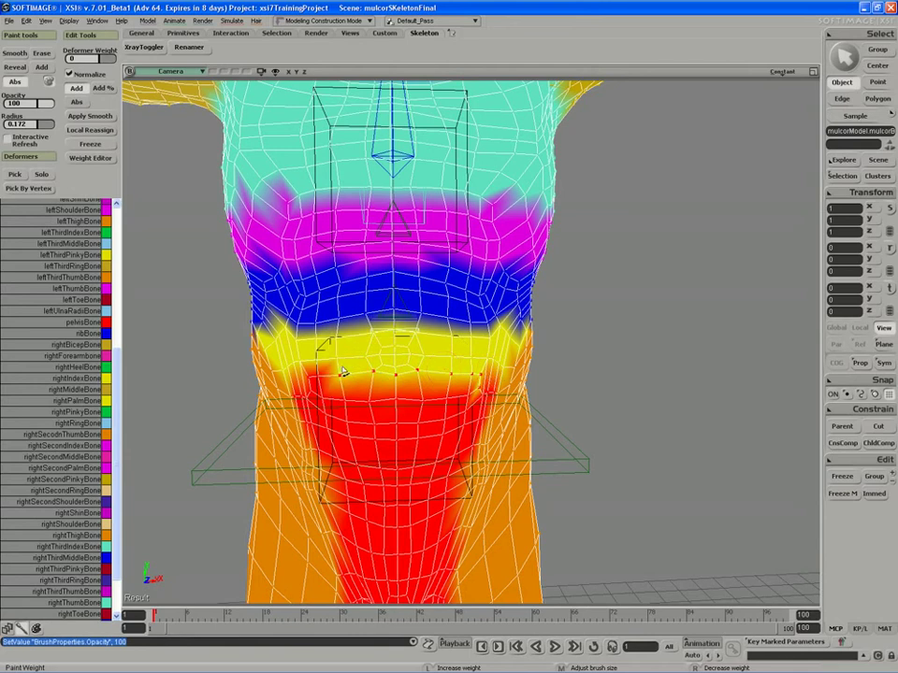
click(400, 363)
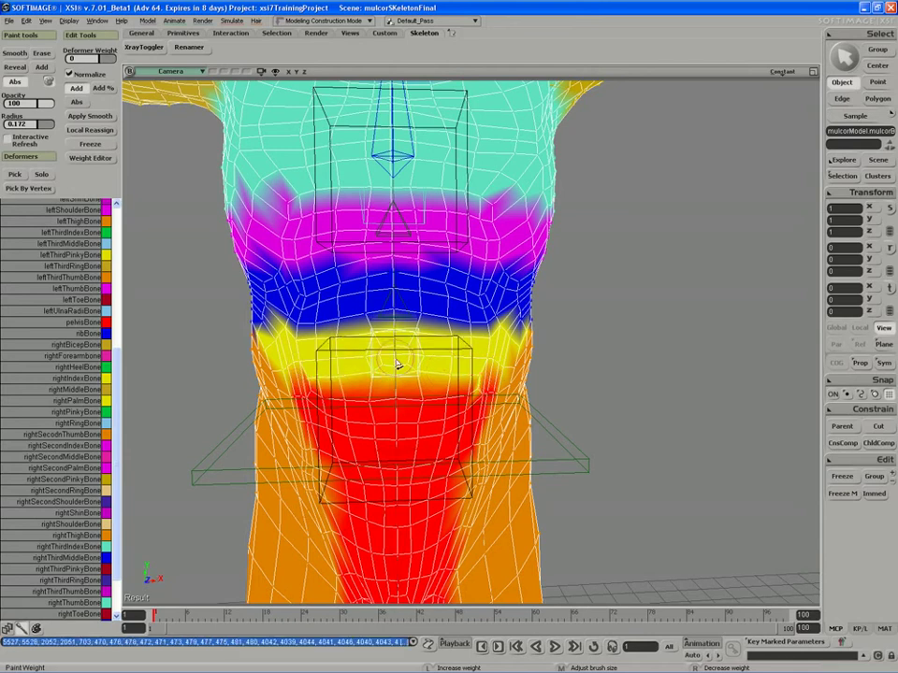
middle_drag(423, 359, 445, 345)
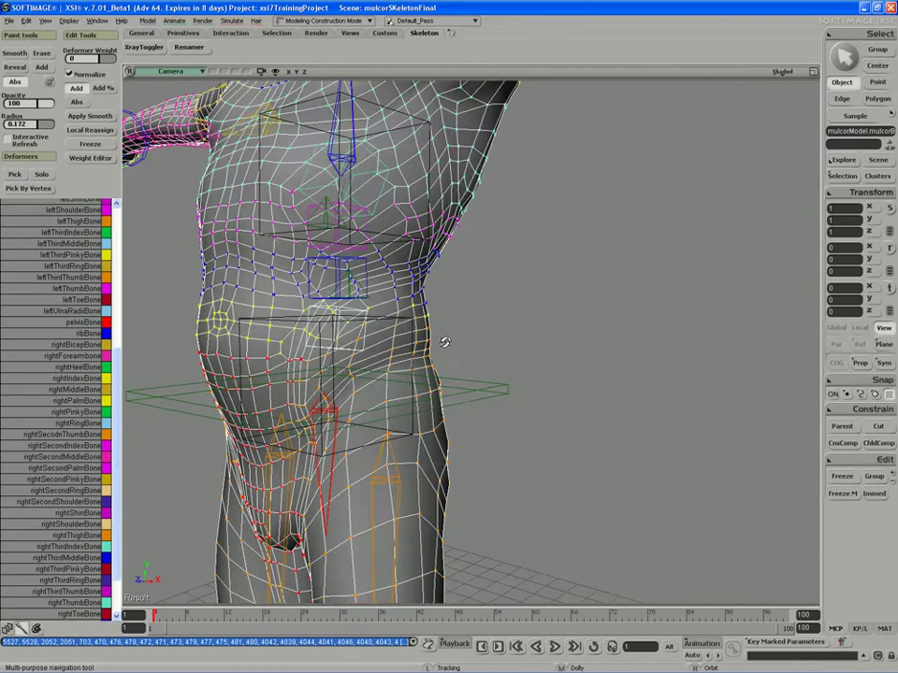
key(s)
mouse_move(311, 346)
right_down()
mouse_move(298, 340)
mouse_move(307, 332)
mouse_move(366, 335)
mouse_move(344, 341)
right_up()
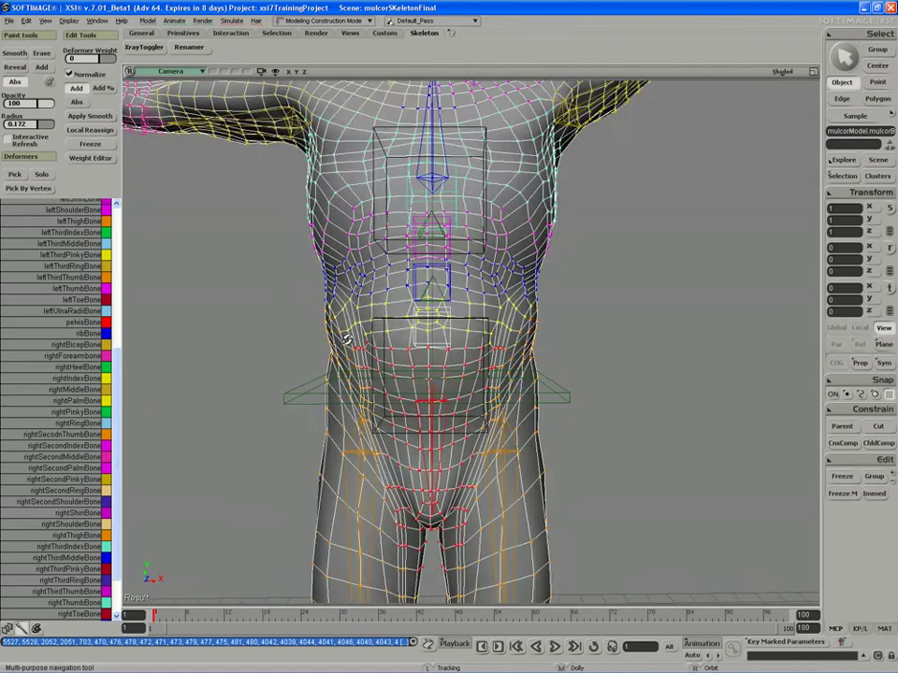
key(s)
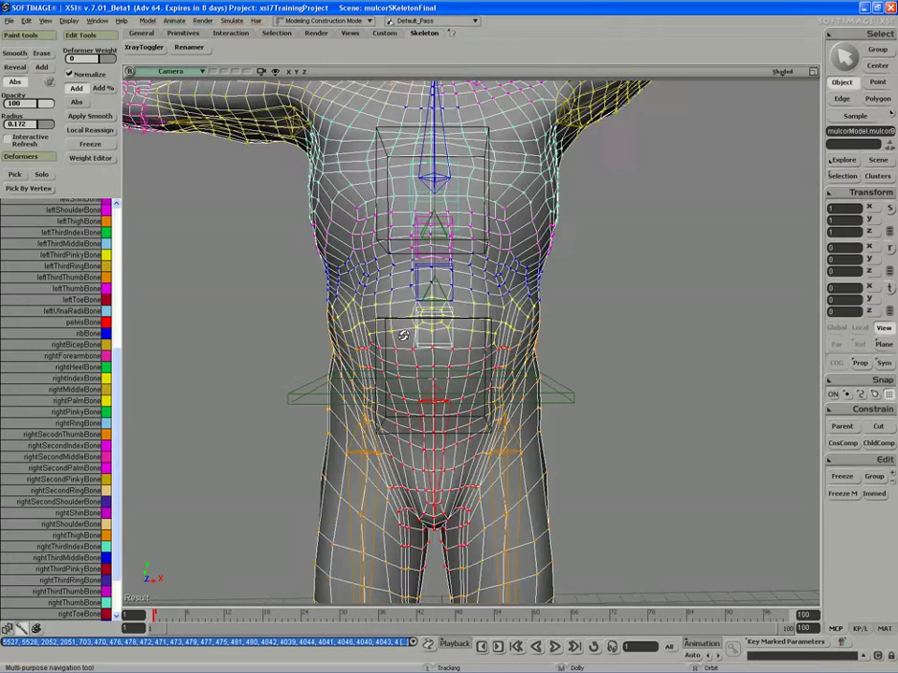
scroll(417, 331, down, 5)
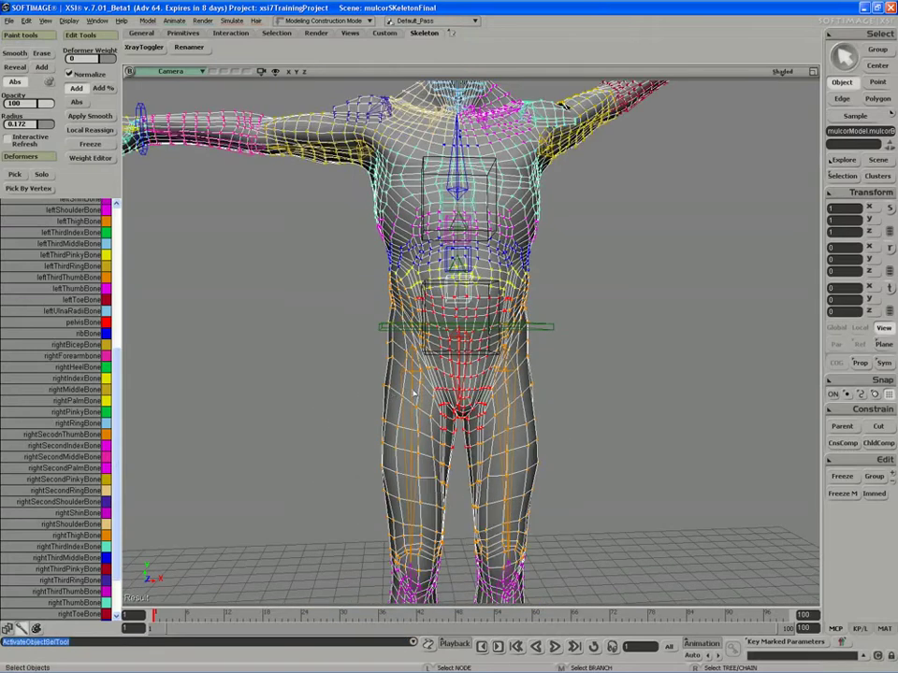
key(space)
click(409, 337)
key(c)
drag(347, 370, 365, 365)
key(ctrl+z)
mouse_move(361, 361)
right_down()
mouse_move(322, 358)
mouse_move(348, 358)
right_up()
key(space)
click(434, 318)
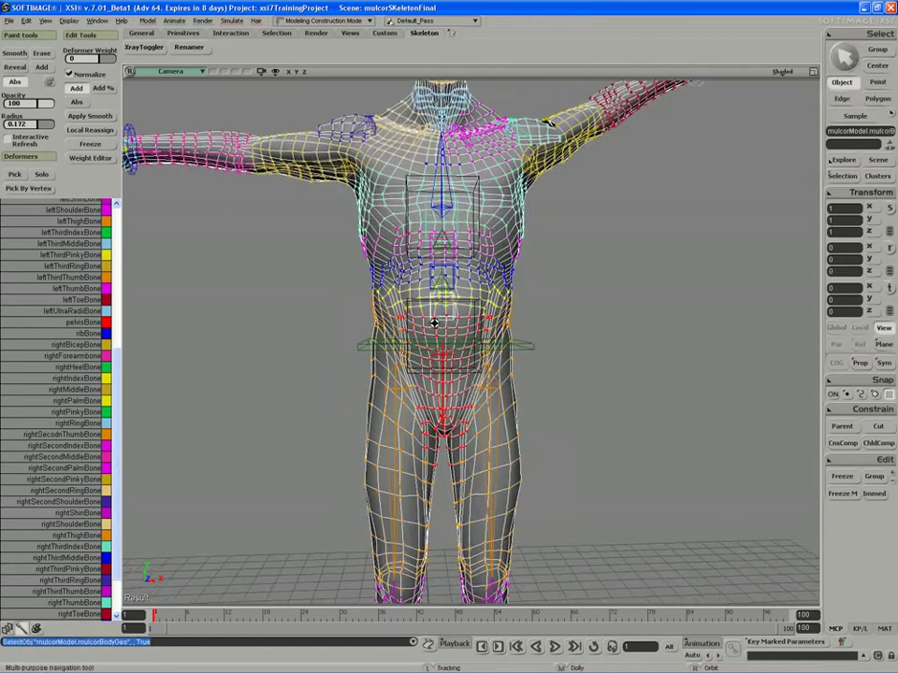
key(t)
scroll(530, 300, up, 3)
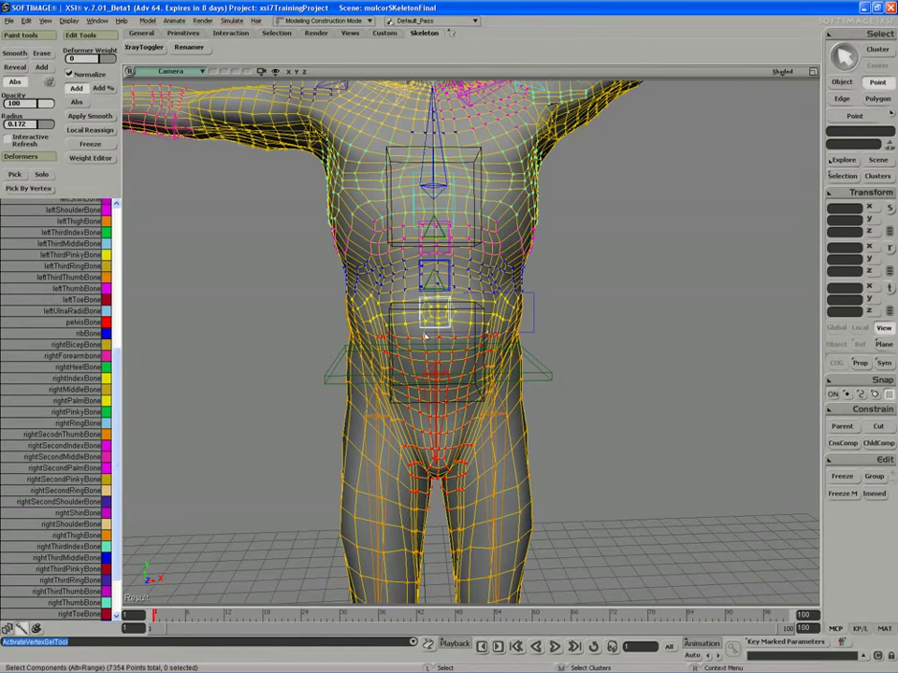
drag(532, 295, 333, 360)
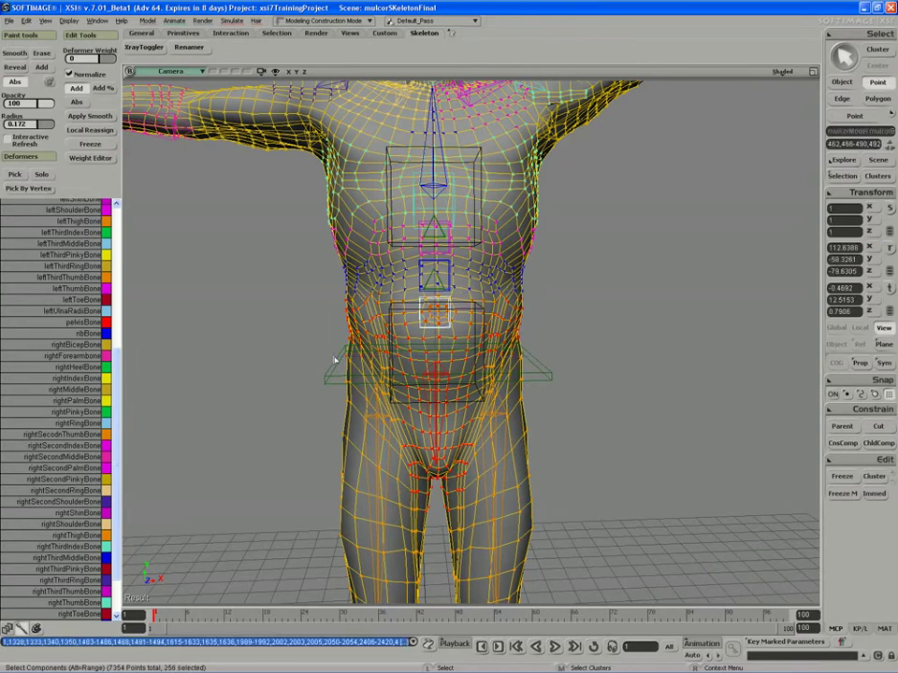
key(s)
right_drag(374, 333, 370, 325)
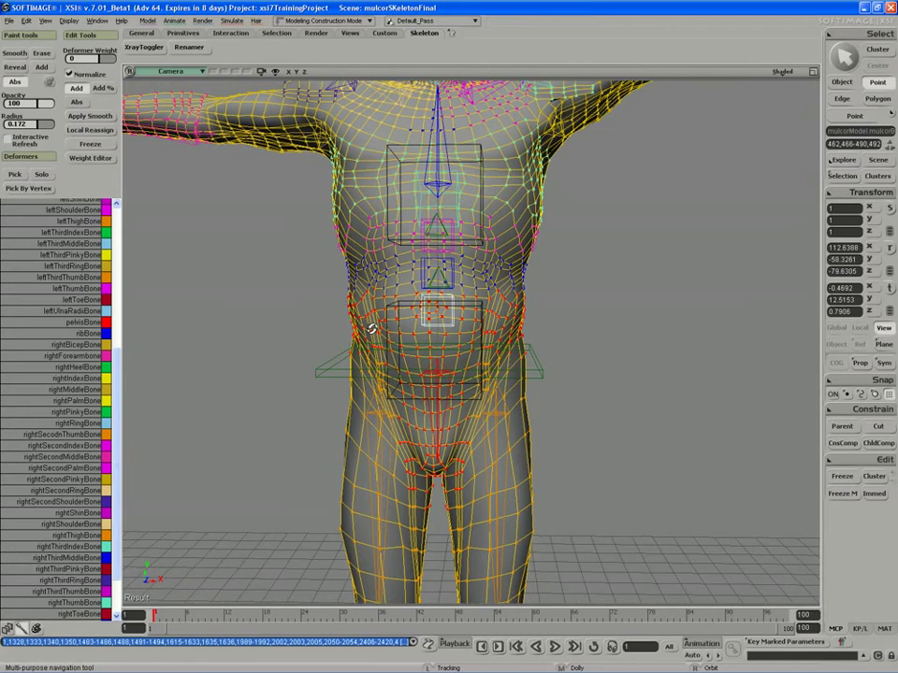
ctrl+click(533, 355)
right_drag(537, 356, 457, 359)
ctrl+click(524, 367)
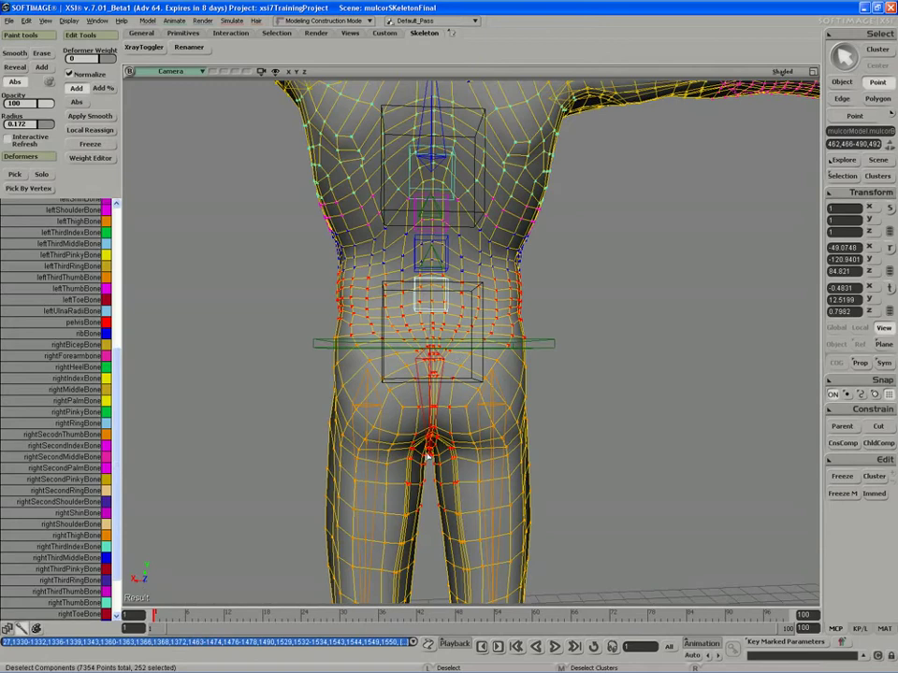
key(s)
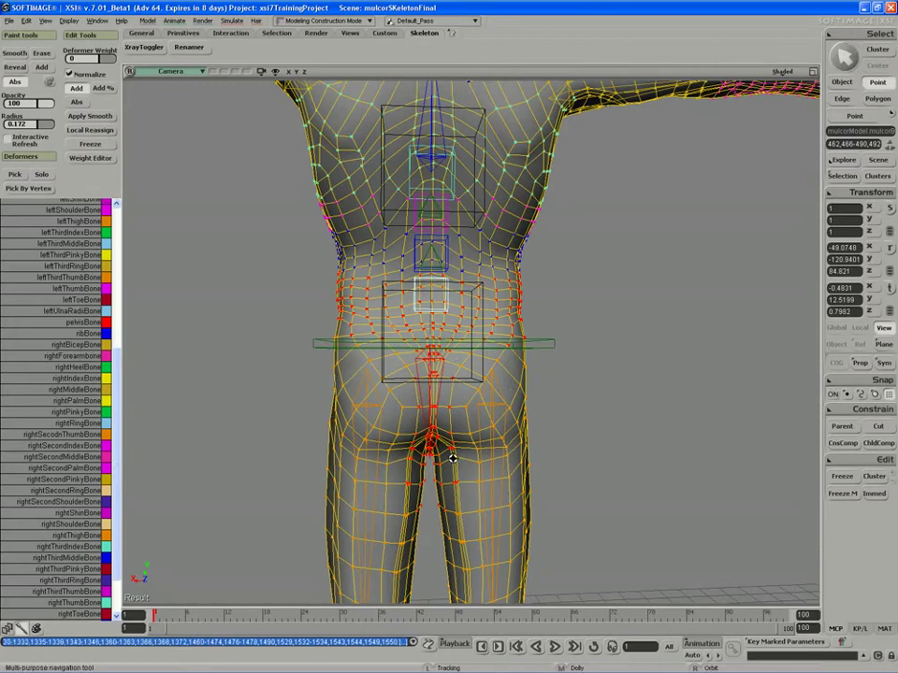
right_drag(451, 458, 301, 462)
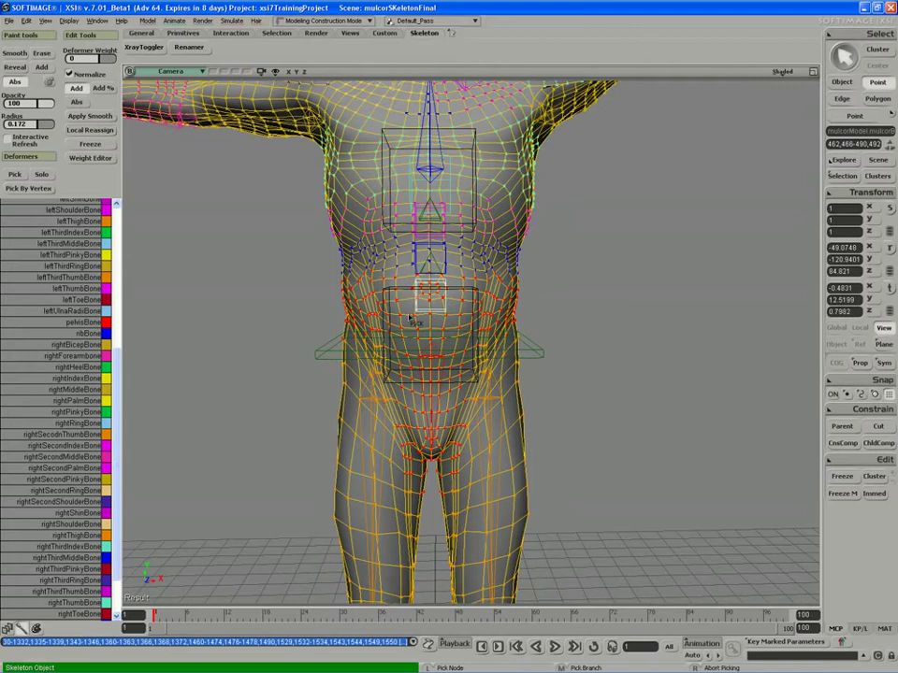
right_click(600, 298)
- Swing the right thigh bone outward twice to test the hip, undoing each rotation
key(ctrl+shift+a)
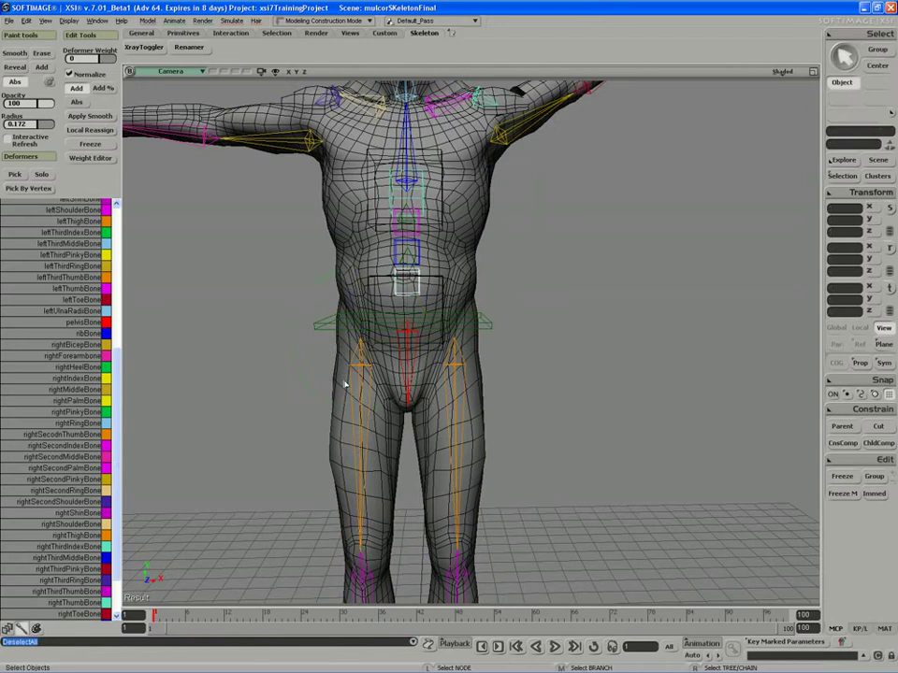
click(361, 372)
key(c)
drag(297, 356, 277, 331)
key(ctrl+z)
scroll(286, 372, up, 2)
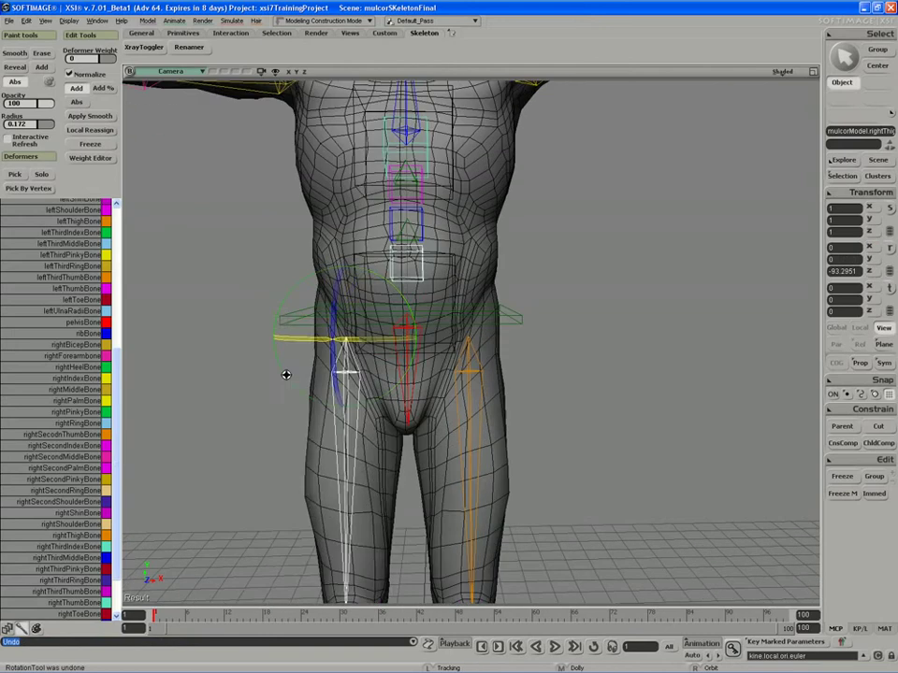
drag(287, 371, 309, 356)
key(ctrl+z)
scroll(470, 411, down, 2)
- Swing leftThighBone outward to Y about -18.76, then select the body mesh
middle_drag(470, 411, 376, 375)
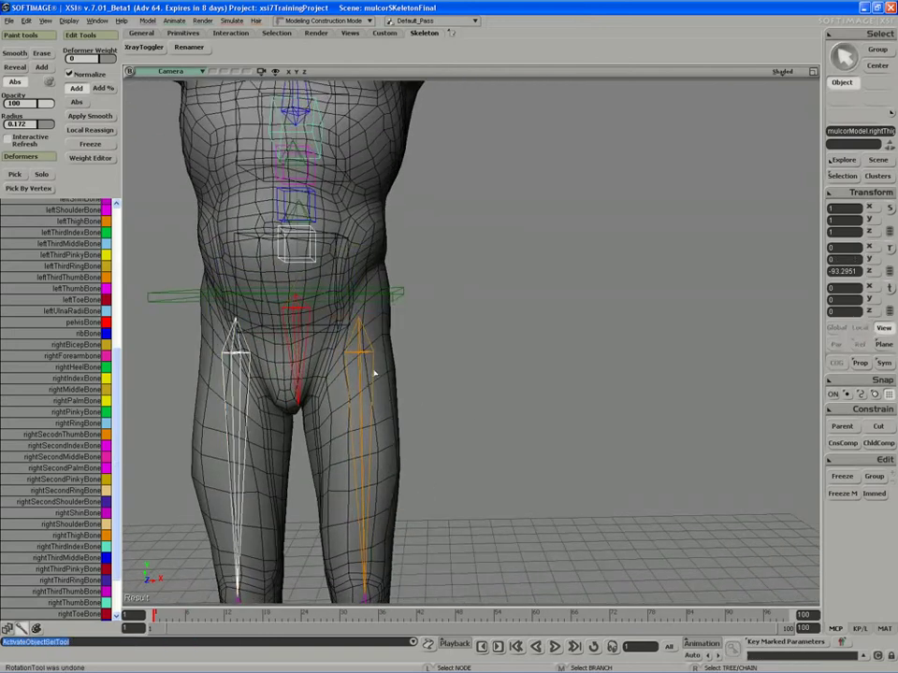
click(374, 375)
mouse_move(408, 374)
mouse_down()
mouse_move(424, 337)
mouse_move(411, 352)
mouse_up()
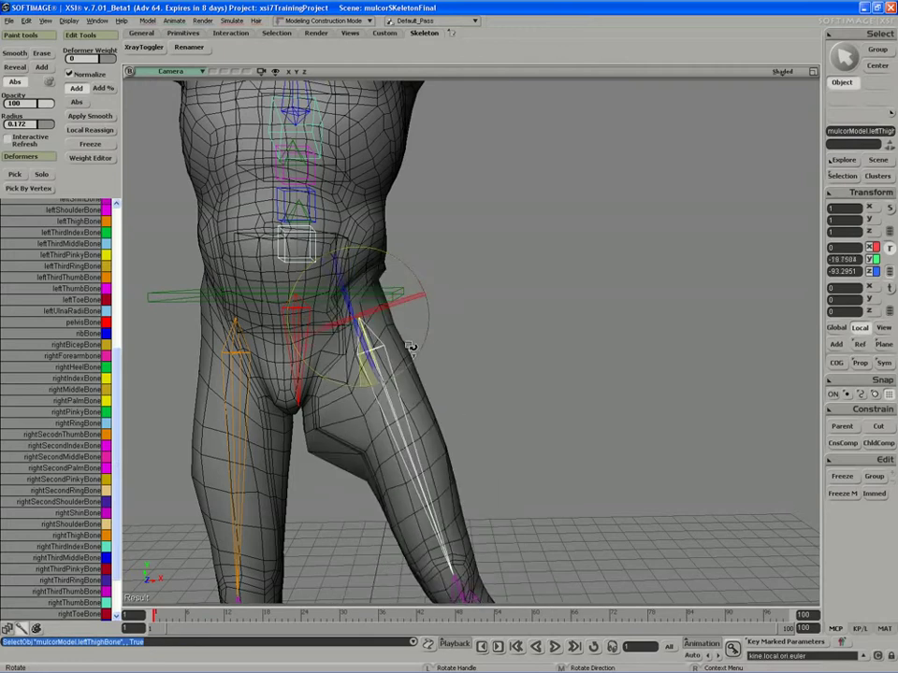
scroll(396, 363, up, 2)
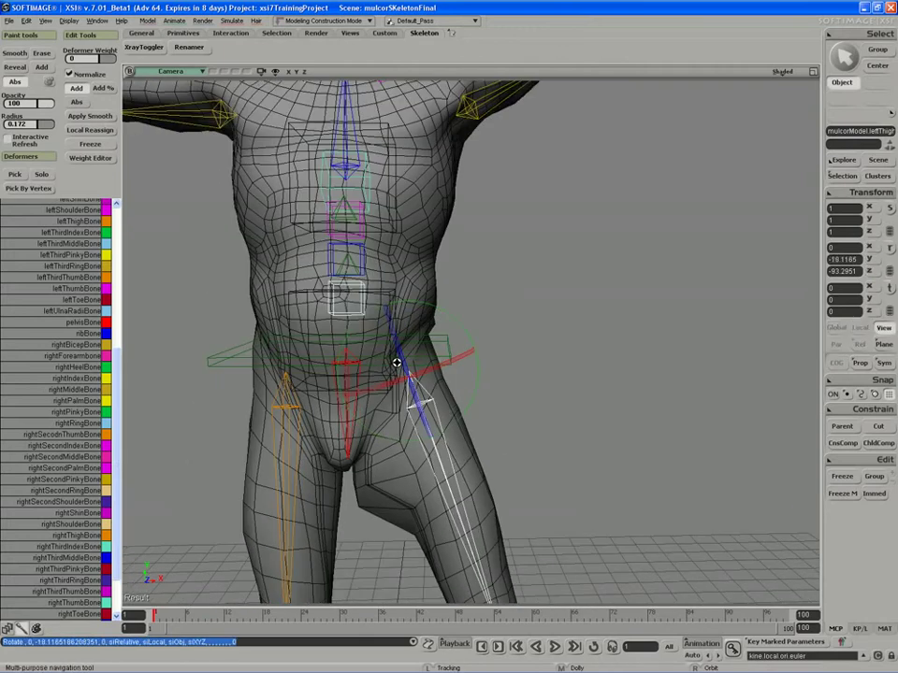
scroll(397, 363, up, 3)
click(344, 355)
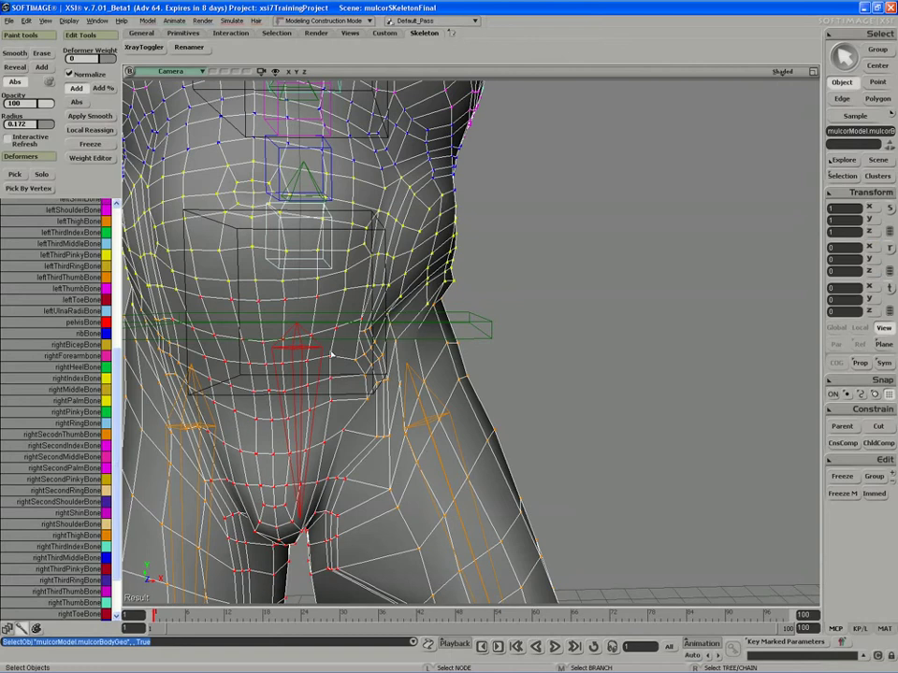
- Pick a deformer and paint its weight over the hip area
click(322, 355)
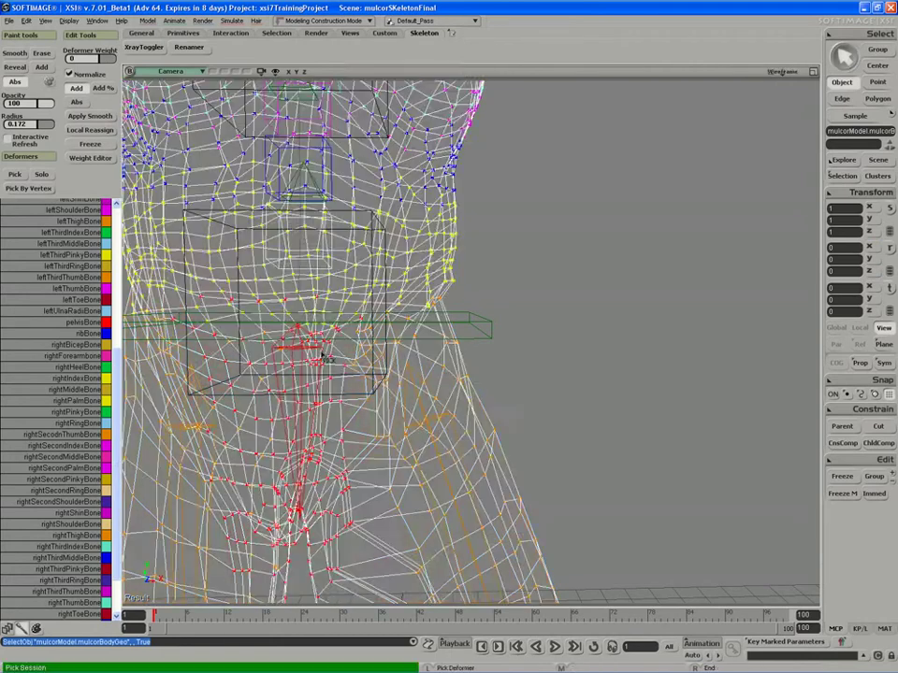
click(323, 353)
click(325, 357)
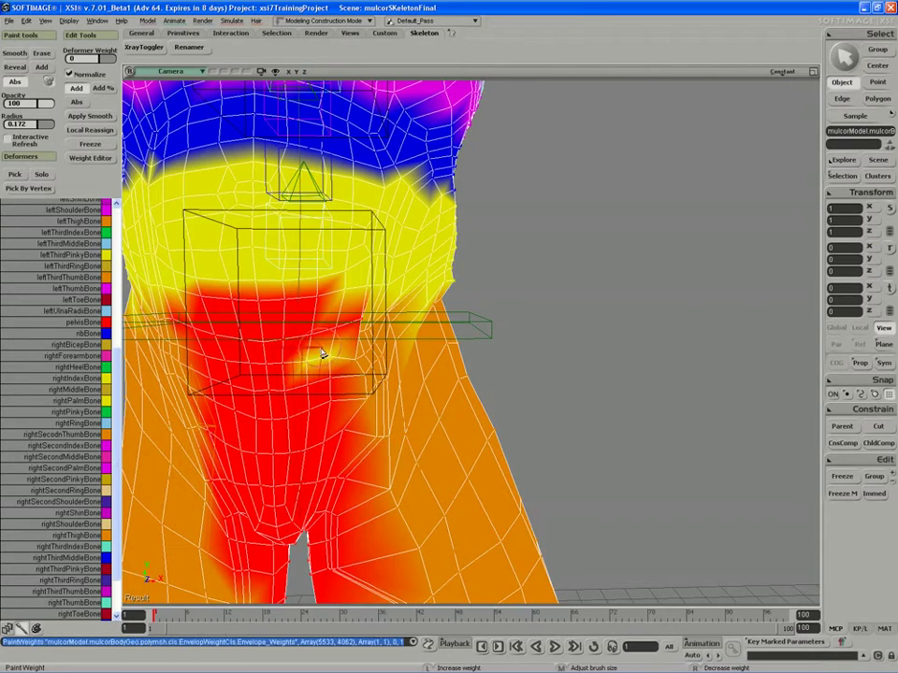
mouse_move(320, 354)
mouse_down()
mouse_move(351, 357)
mouse_move(370, 364)
mouse_move(325, 370)
mouse_move(327, 330)
mouse_move(318, 341)
mouse_move(287, 305)
mouse_up()
- Paint pelvisBone weight across the hips and onto the left hip edge
click(323, 356)
click(324, 359)
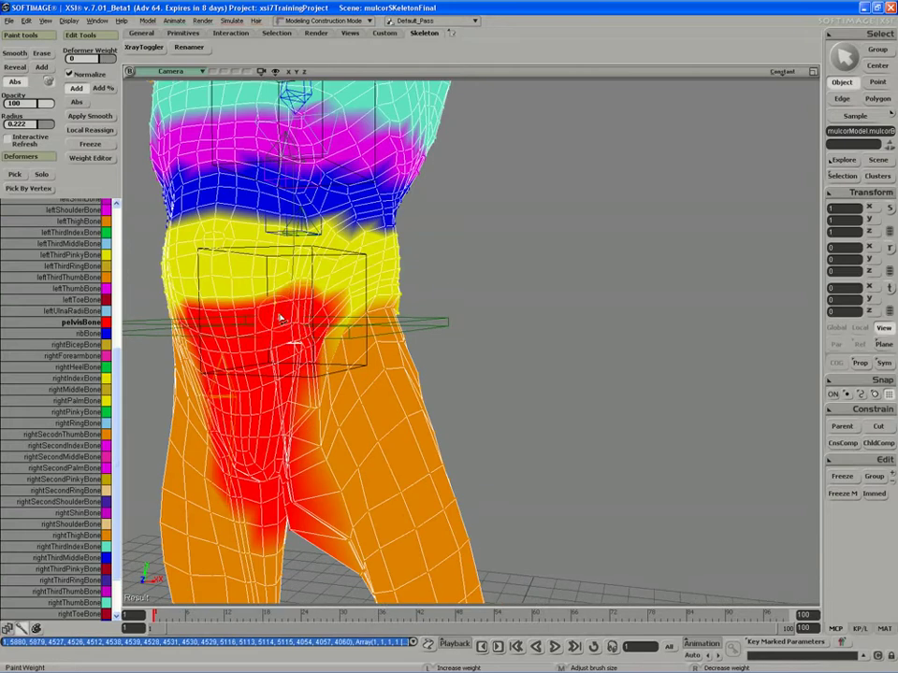
mouse_move(286, 305)
middle_down()
mouse_move(284, 323)
mouse_move(351, 331)
middle_up()
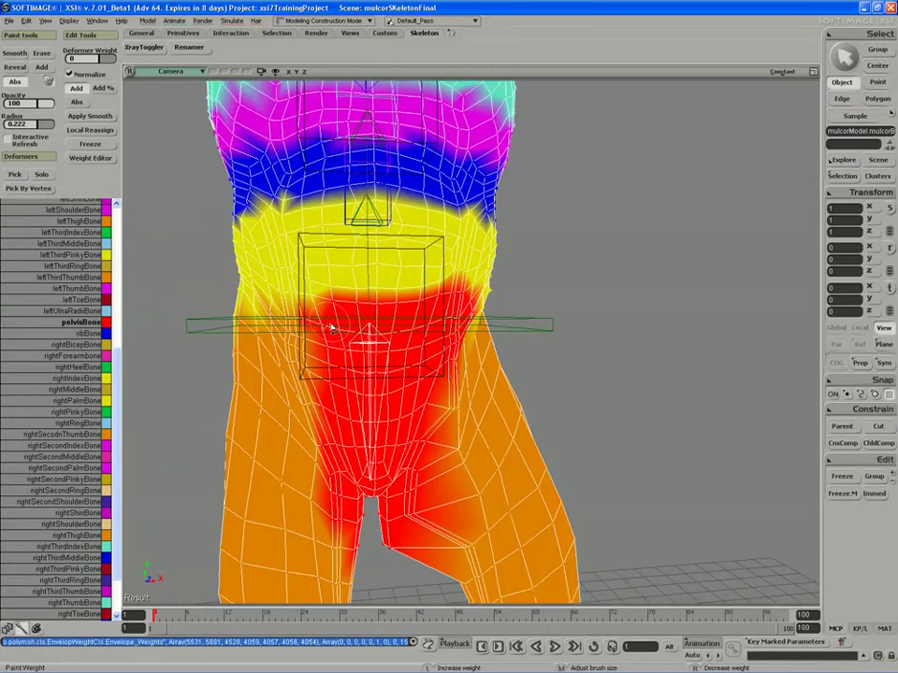
mouse_move(311, 324)
mouse_down()
mouse_move(309, 315)
mouse_move(320, 412)
mouse_up()
key(s)
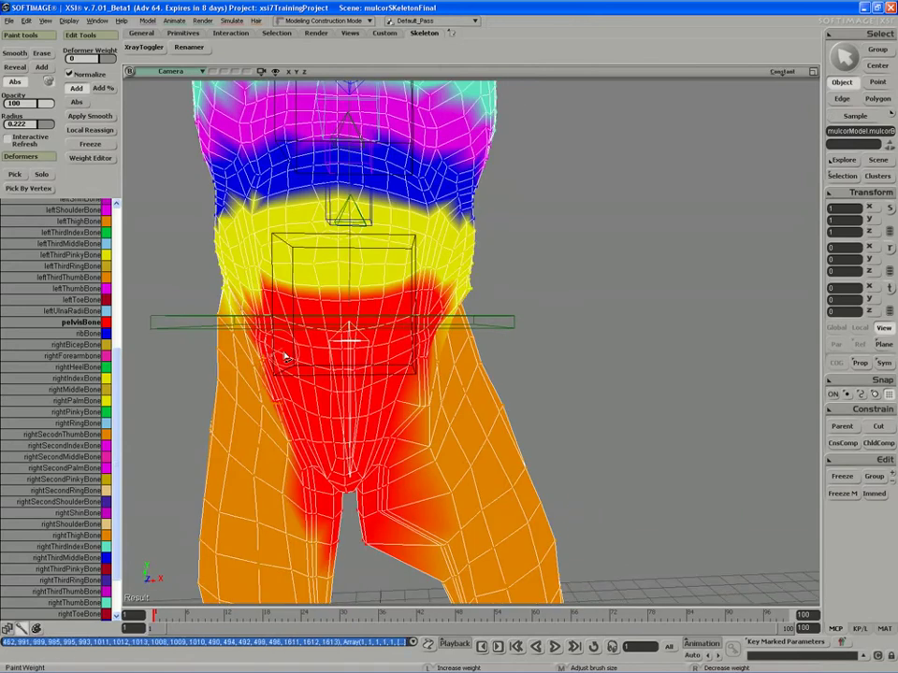
key(s)
drag(286, 356, 335, 333)
scroll(333, 342, up, 3)
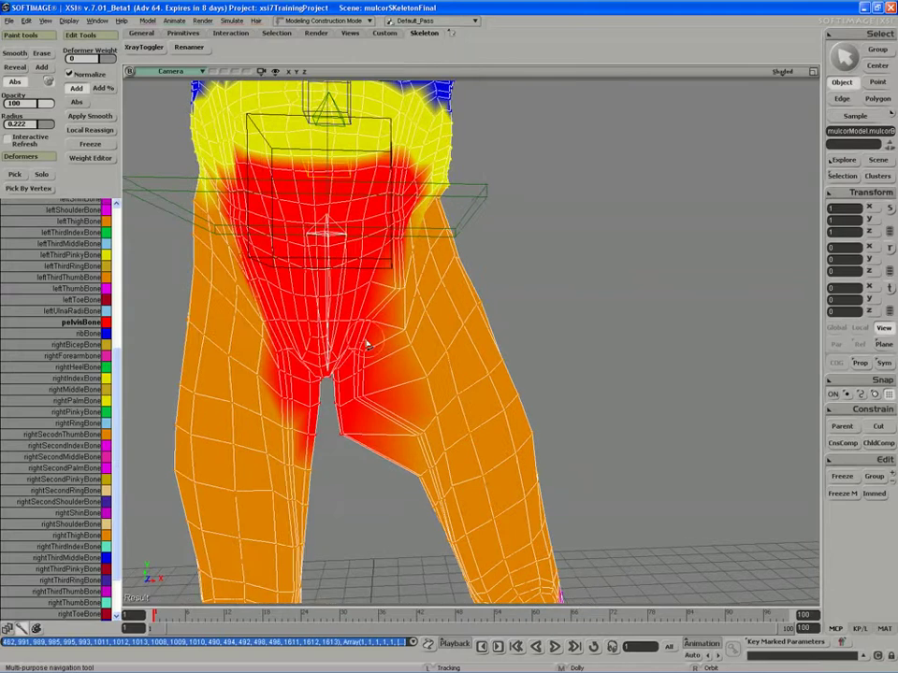
key(s)
mouse_move(363, 324)
right_down()
mouse_move(230, 326)
mouse_move(362, 326)
mouse_move(340, 304)
right_up()
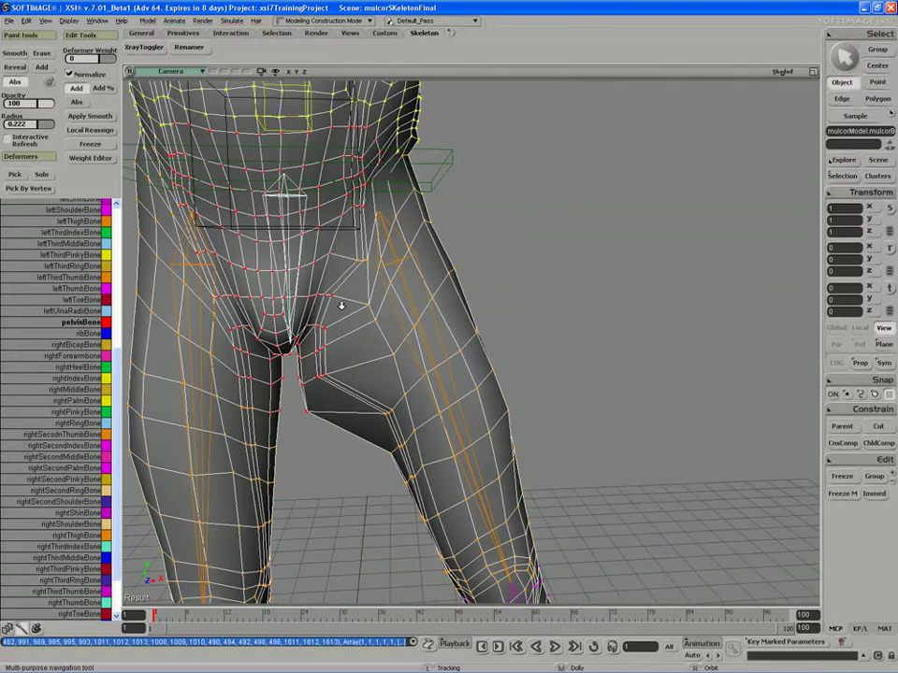
- Pick leftThighBone and repaint the inner thigh and crotch with thigh weight
key(s)
key(d)
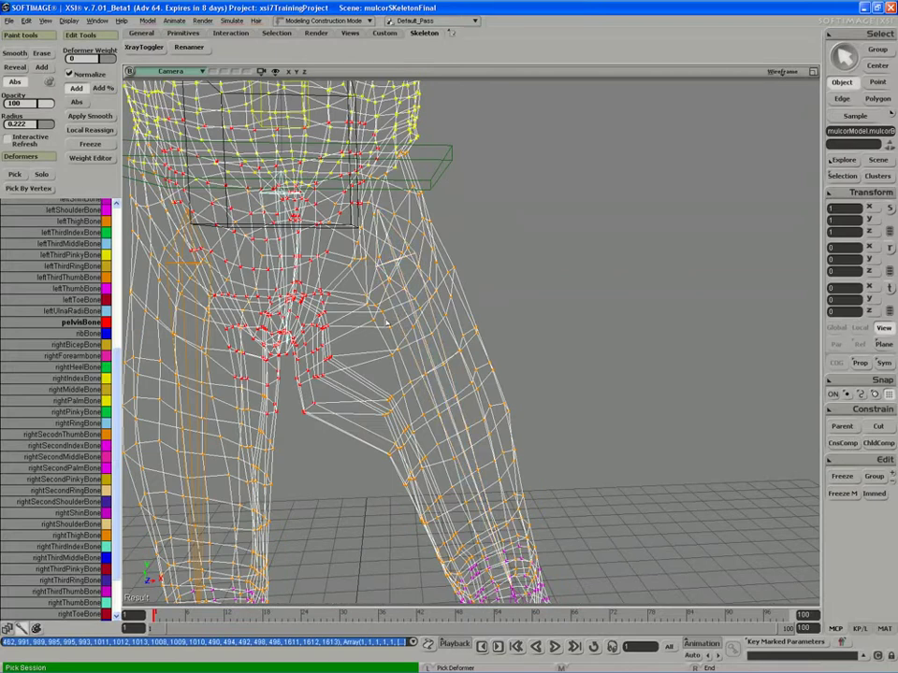
click(383, 322)
mouse_move(381, 337)
mouse_down()
mouse_move(356, 367)
mouse_move(351, 341)
mouse_move(364, 334)
mouse_move(352, 367)
mouse_move(349, 321)
mouse_move(407, 292)
mouse_move(381, 315)
mouse_move(372, 309)
mouse_move(391, 312)
mouse_move(356, 322)
mouse_move(396, 268)
mouse_move(406, 283)
mouse_move(395, 286)
mouse_move(409, 291)
mouse_move(392, 309)
mouse_up()
key(s)
key(s)
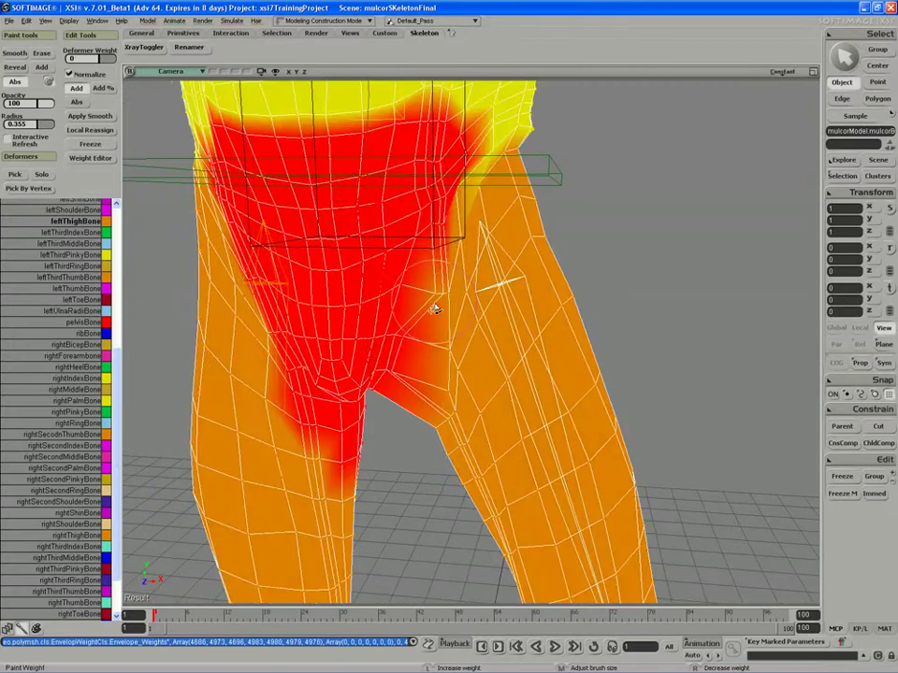
- Pick pelvisBone, shrink the brush radius slightly, and paint pelvis weight onto the inner right thigh
key(d)
click(372, 288)
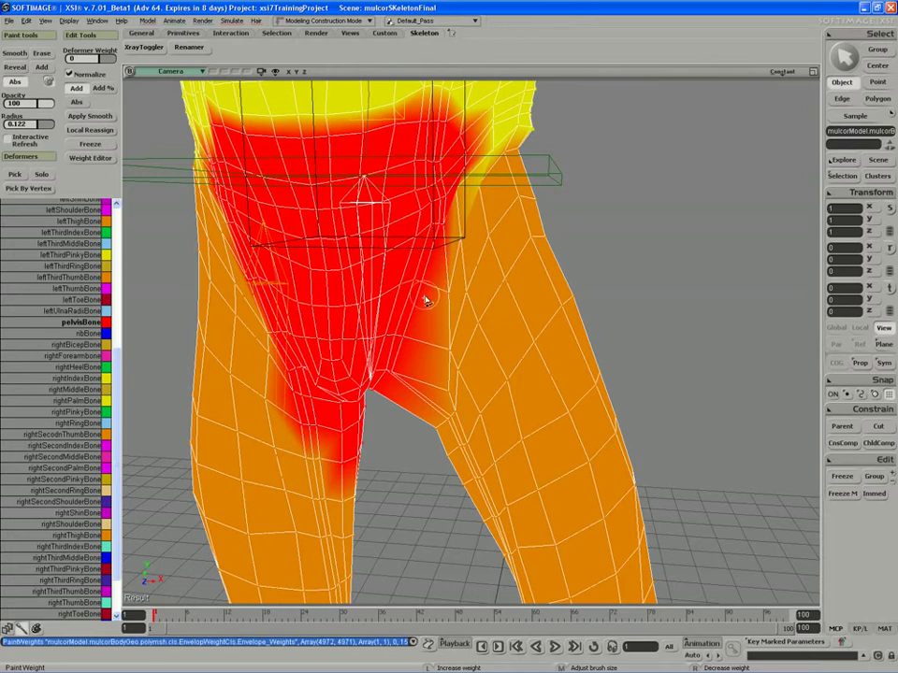
key(s)
mouse_move(426, 295)
mouse_down()
mouse_move(425, 286)
mouse_move(473, 293)
mouse_up()
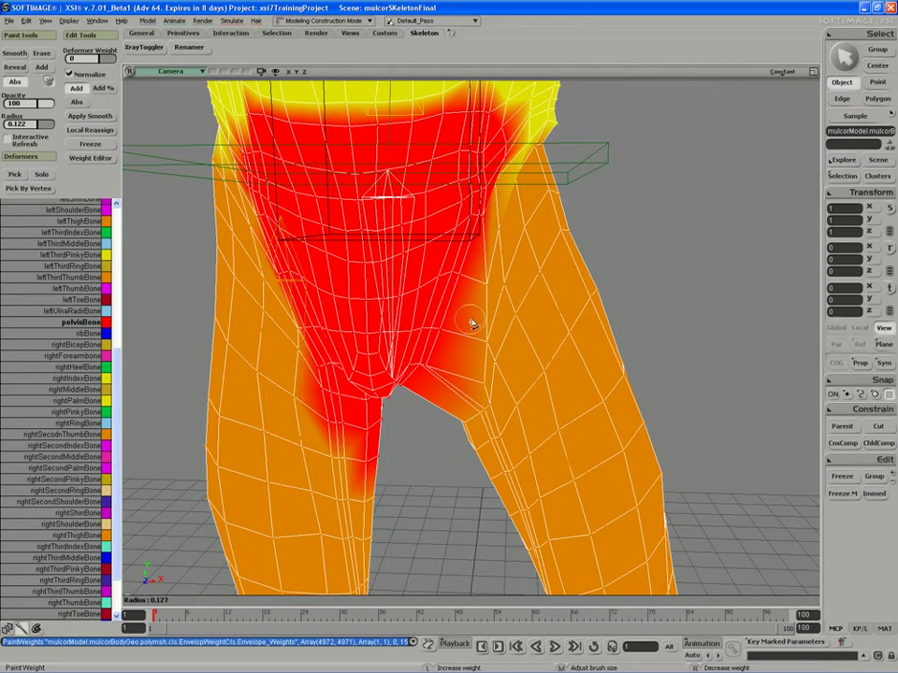
mouse_move(471, 321)
middle_down()
mouse_move(482, 424)
mouse_move(482, 395)
middle_up()
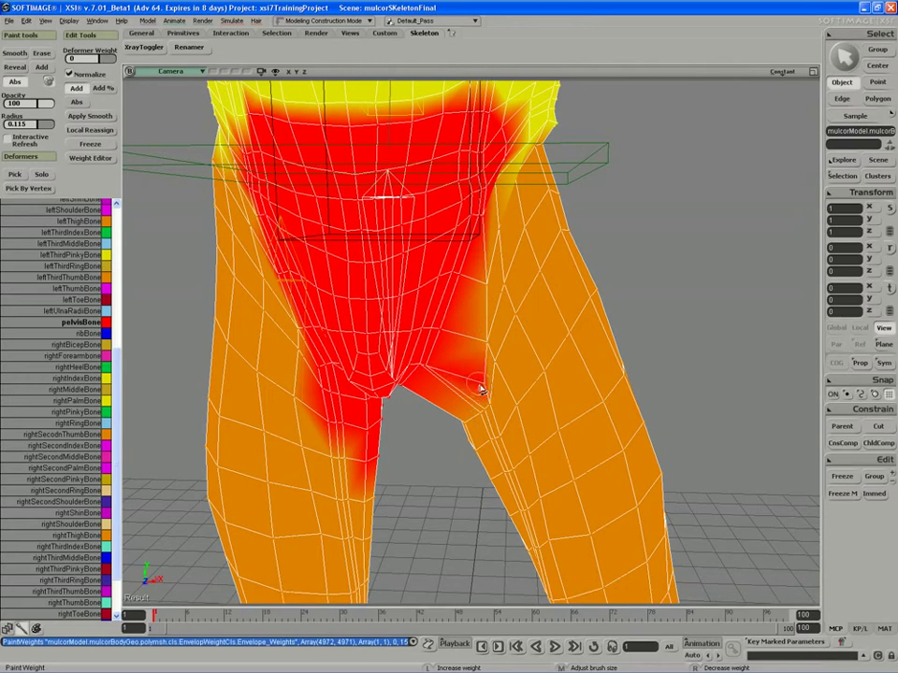
drag(475, 379, 482, 348)
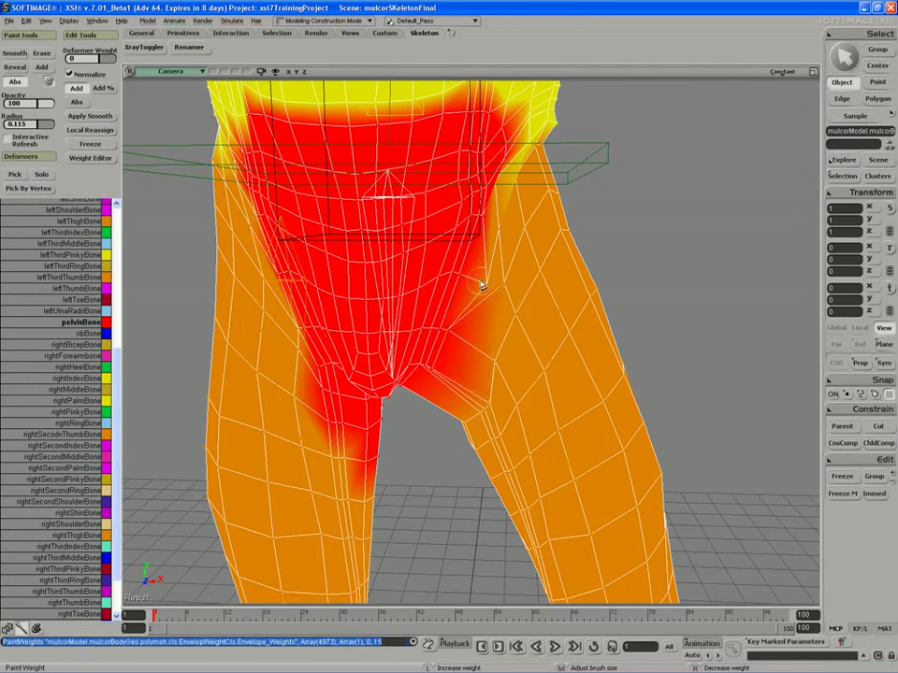
- Orbit to face the hips and paint pelvis weight across the front of the hips
key(s)
mouse_move(493, 314)
right_down()
mouse_move(450, 299)
mouse_move(411, 336)
right_up()
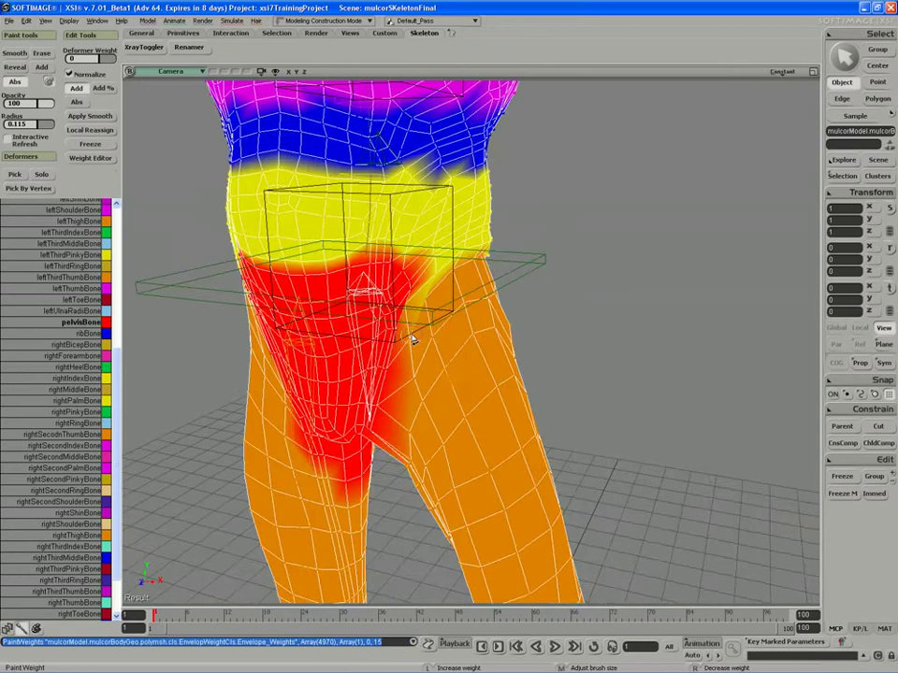
key(s)
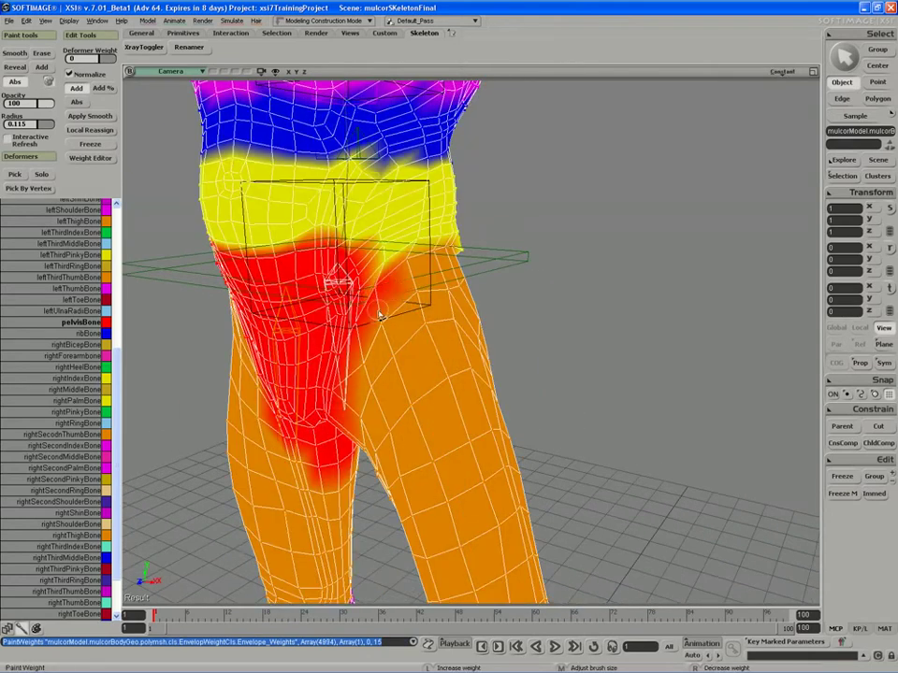
key(s)
mouse_move(371, 302)
right_down()
mouse_move(403, 298)
mouse_move(387, 296)
mouse_move(345, 251)
mouse_move(367, 294)
right_up()
mouse_move(343, 225)
mouse_down()
mouse_move(401, 221)
mouse_move(423, 243)
mouse_up()
mouse_move(423, 243)
right_down()
mouse_move(334, 258)
mouse_move(445, 255)
mouse_move(436, 255)
mouse_move(428, 232)
right_up()
- Zoom out, select leftThighBone and rotate the left leg outward
right_drag(552, 522, 551, 523)
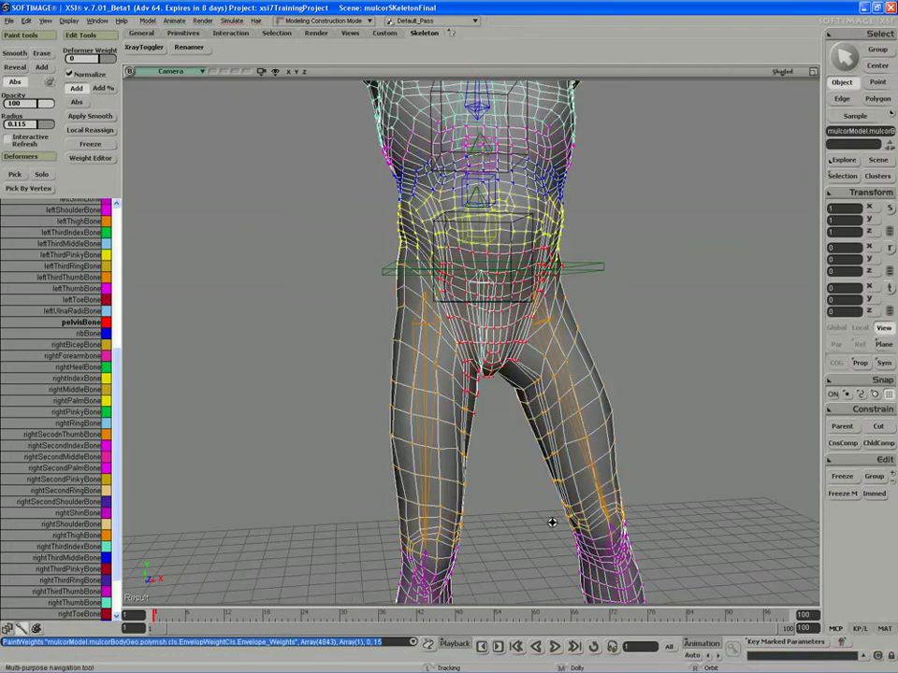
scroll(552, 523, down, 6)
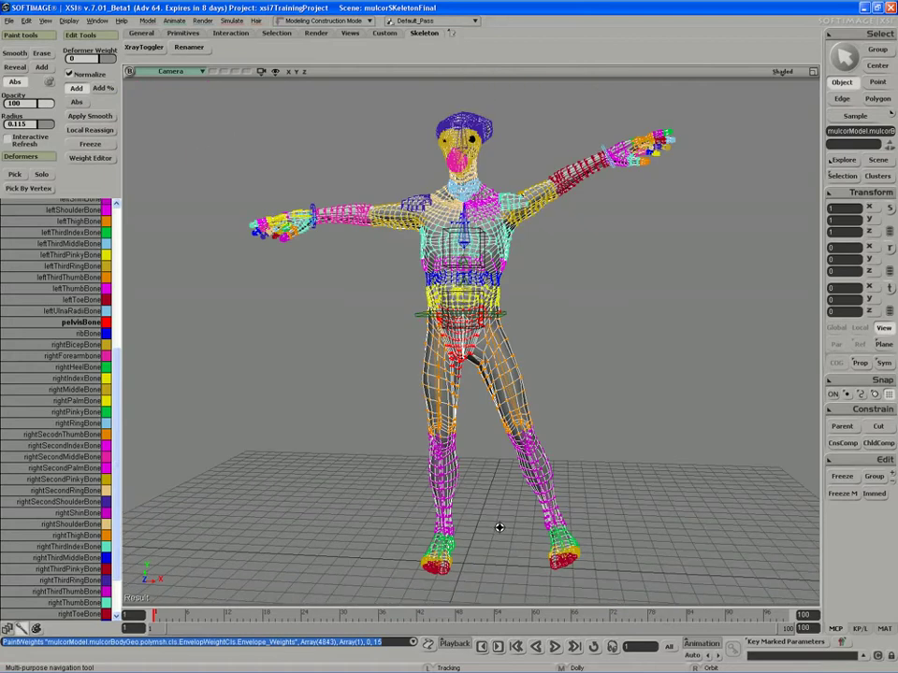
key(space)
scroll(577, 386, up, 5)
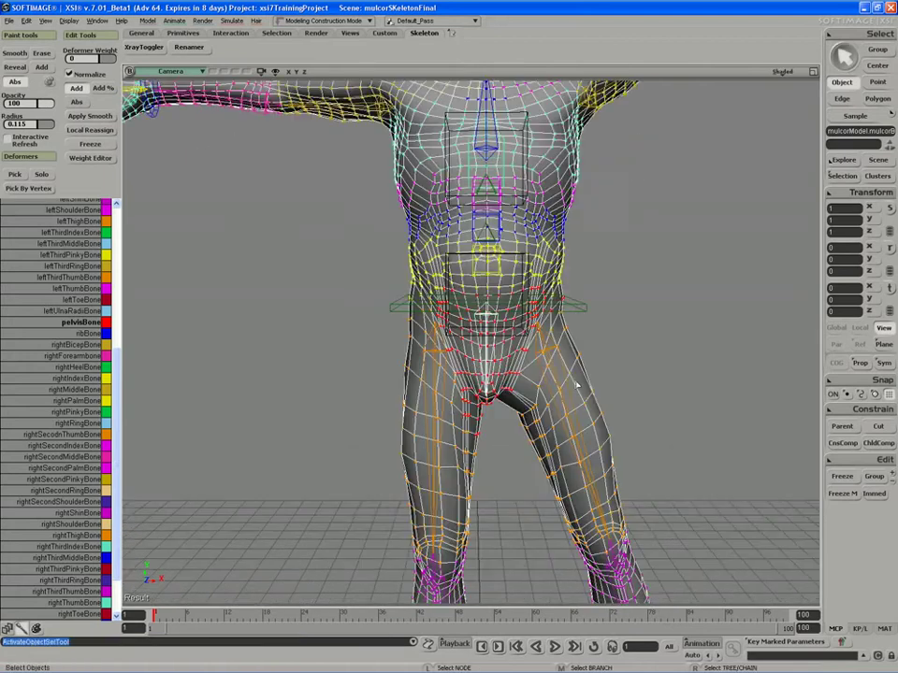
scroll(577, 386, up, 2)
click(510, 375)
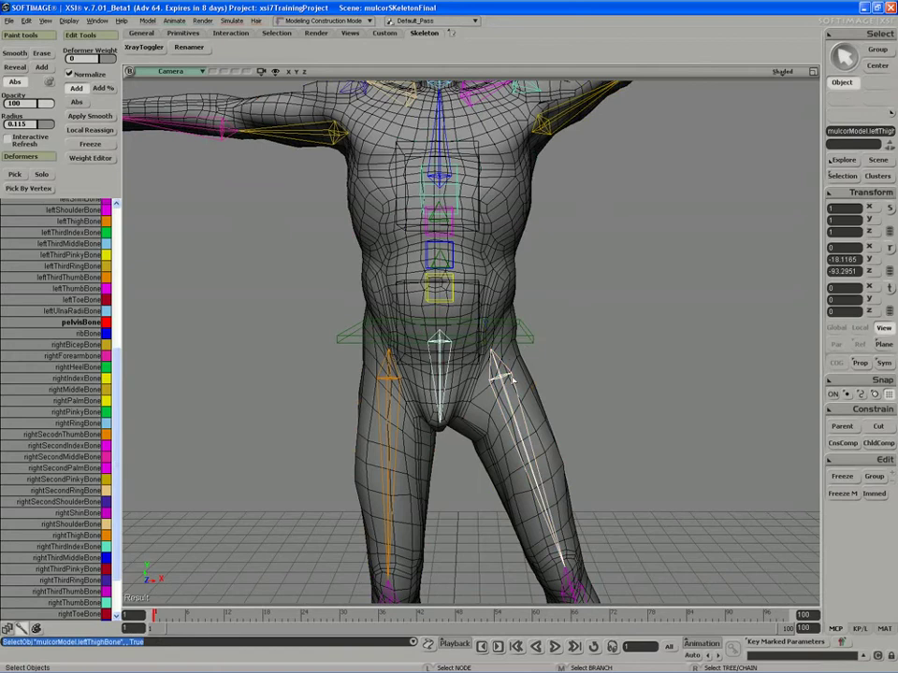
key(c)
mouse_move(557, 340)
mouse_down()
mouse_move(562, 315)
mouse_move(547, 354)
mouse_move(557, 375)
mouse_move(561, 337)
mouse_move(556, 375)
mouse_move(545, 353)
mouse_up()
- From a back view of the hips, swing the left leg in and out, ending nearly straight
key(s)
right_drag(586, 370, 444, 392)
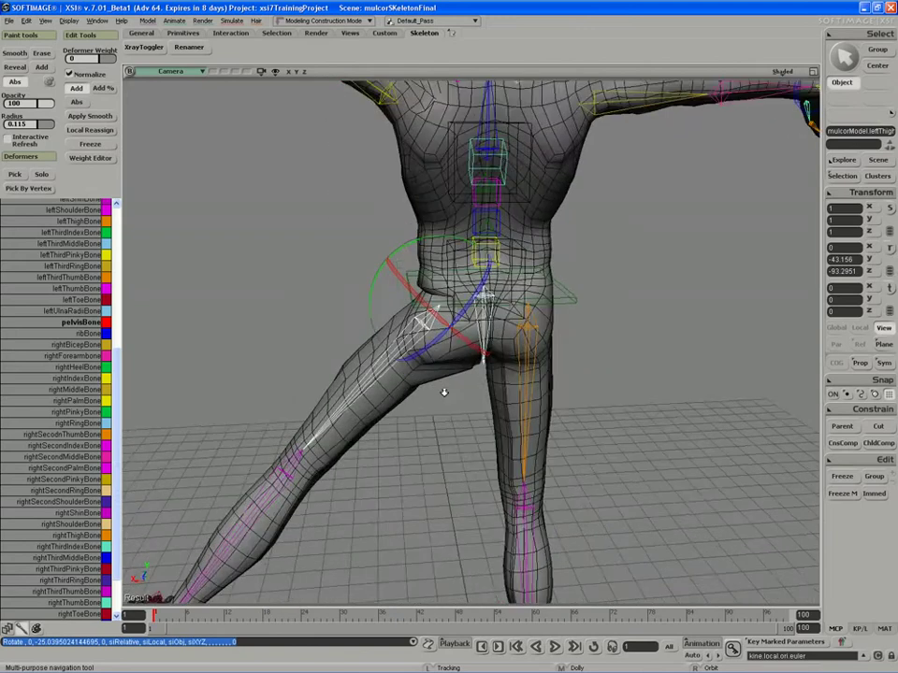
middle_drag(444, 393, 381, 290)
key(c)
drag(377, 283, 351, 348)
middle_drag(351, 347, 355, 407)
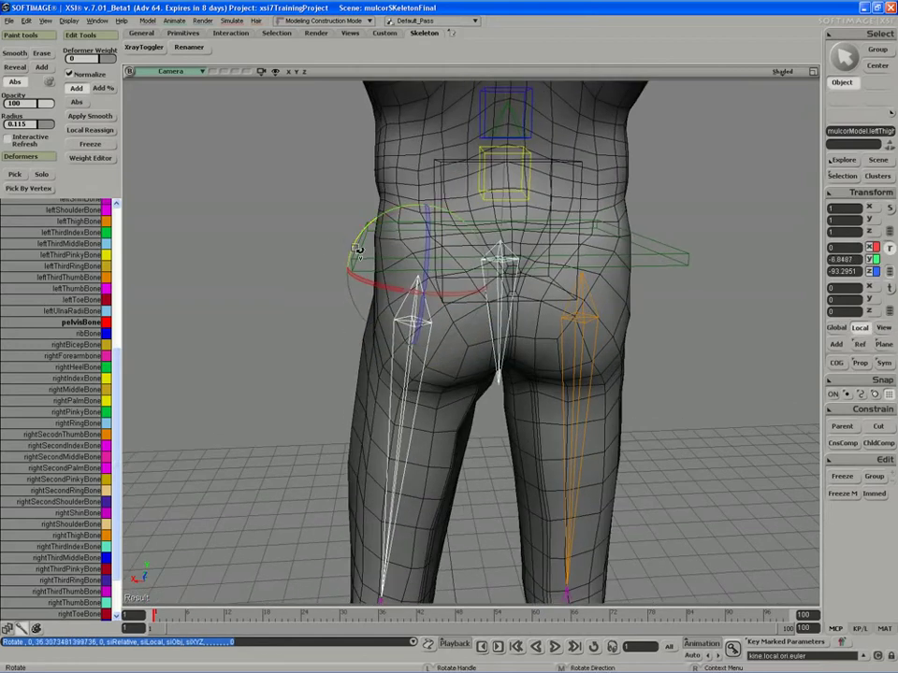
drag(358, 250, 407, 335)
- Select the body mesh
key(s)
key(space)
click(403, 333)
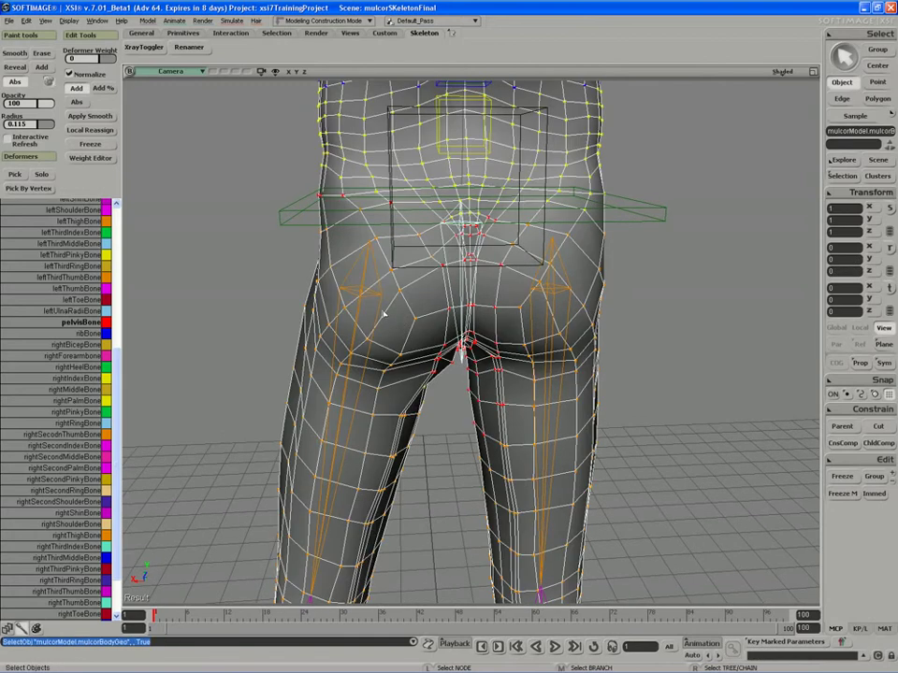
- In Paint Weight mode, paint thigh weight up the left crotch area, undoing the bad stroke
key(w)
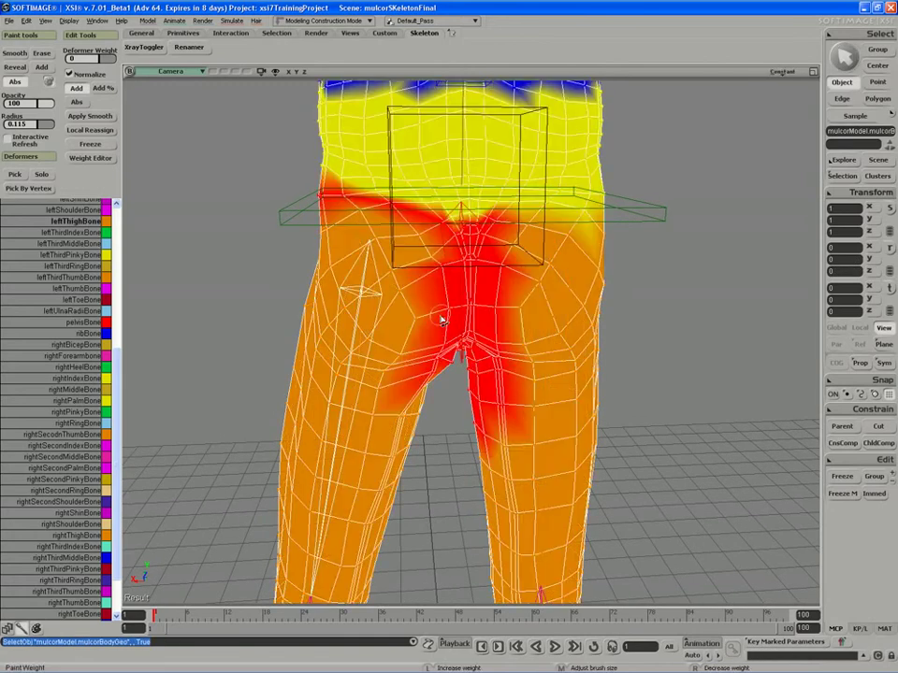
mouse_move(441, 318)
right_down()
mouse_move(415, 325)
mouse_move(401, 310)
mouse_move(426, 328)
mouse_move(453, 327)
mouse_move(423, 345)
right_up()
middle_drag(423, 344, 452, 413)
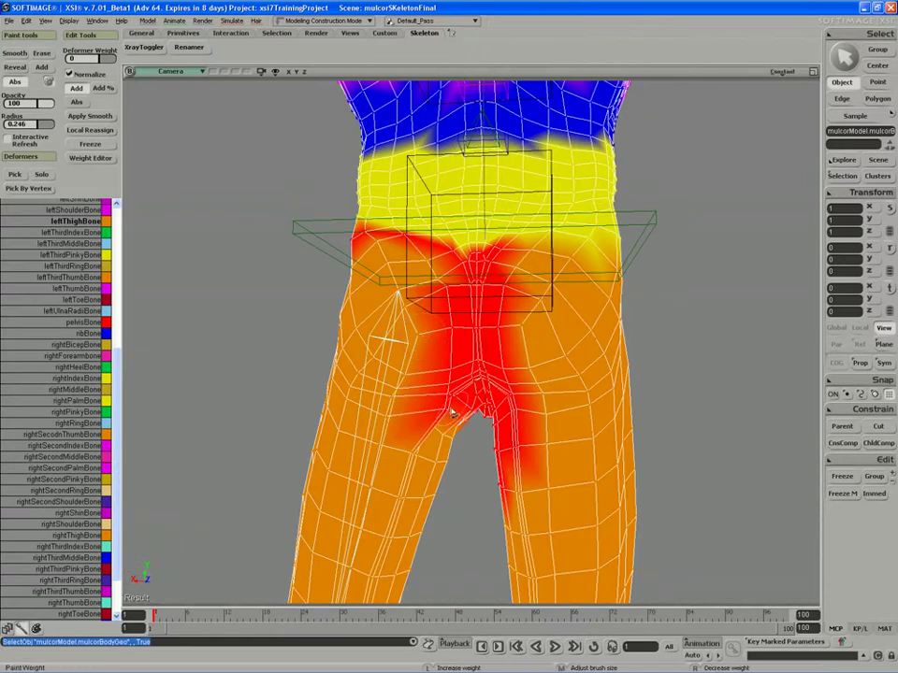
mouse_move(452, 414)
mouse_down()
mouse_move(447, 332)
mouse_move(426, 297)
mouse_up()
scroll(427, 296, up, 3)
scroll(426, 332, down, 4)
scroll(414, 372, up, 4)
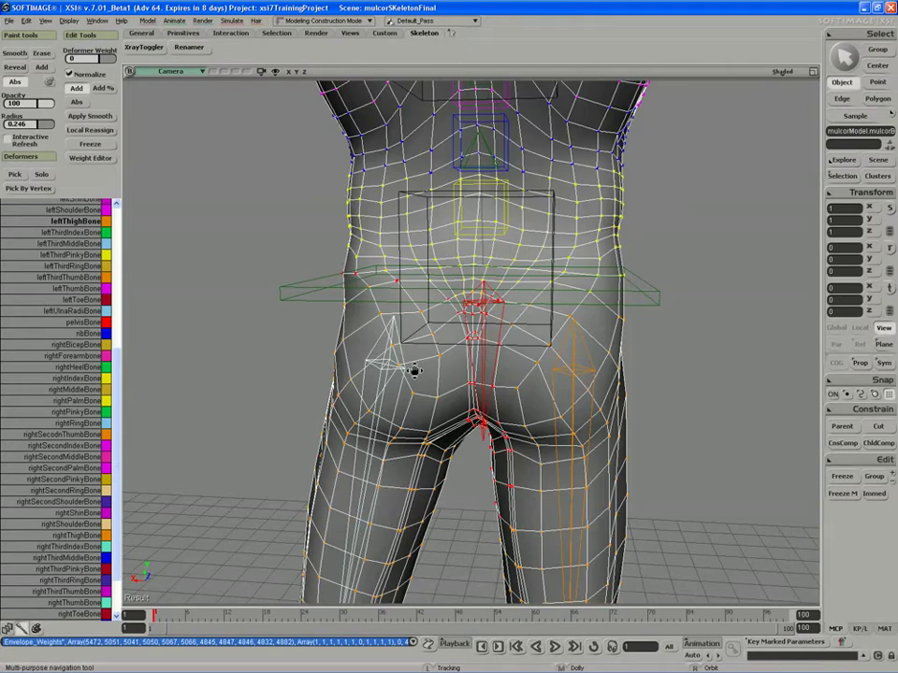
scroll(414, 371, up, 6)
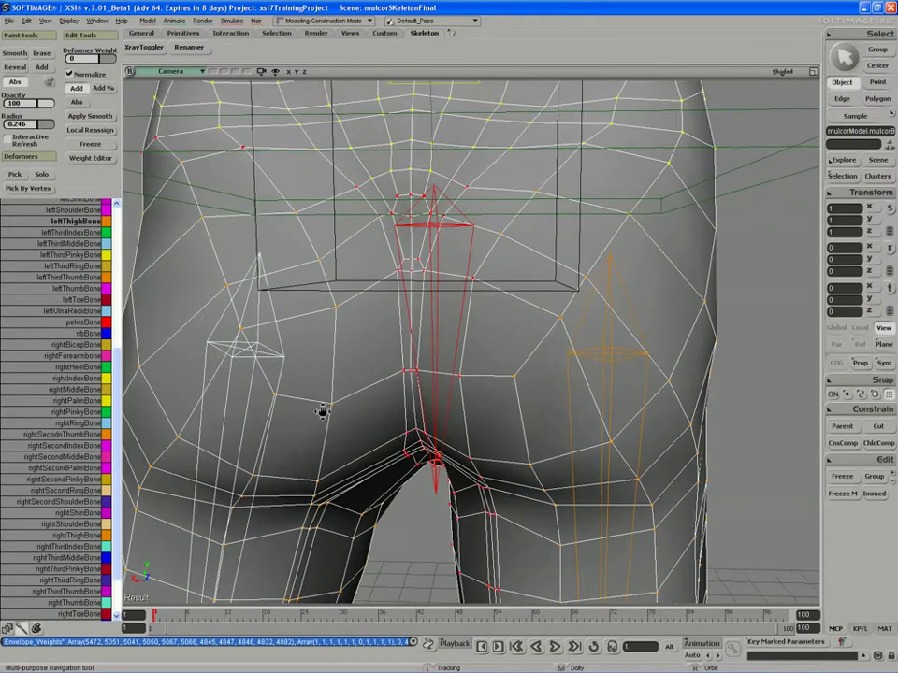
scroll(321, 411, up, 4)
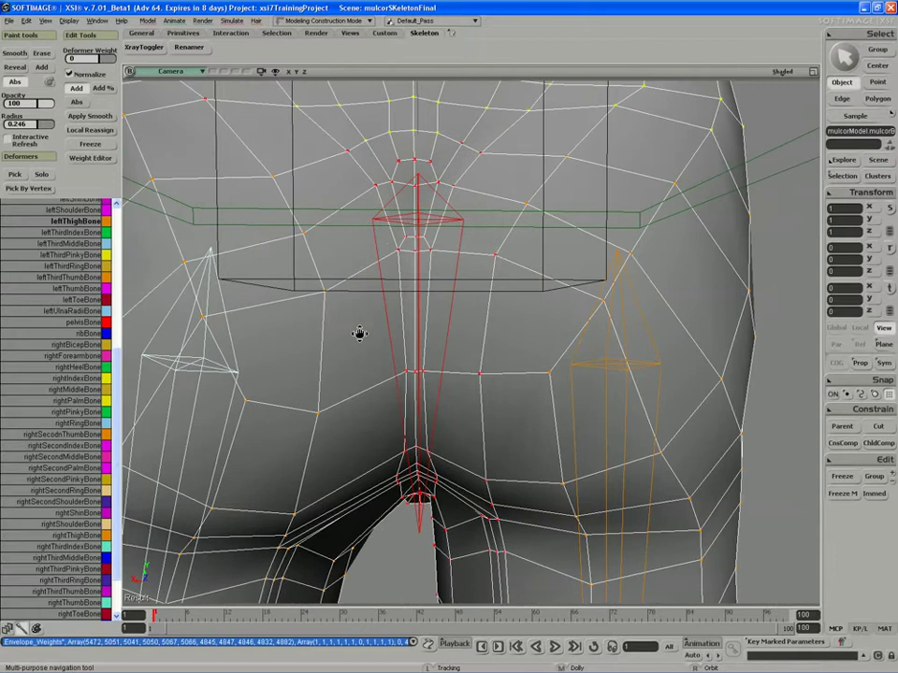
key(w)
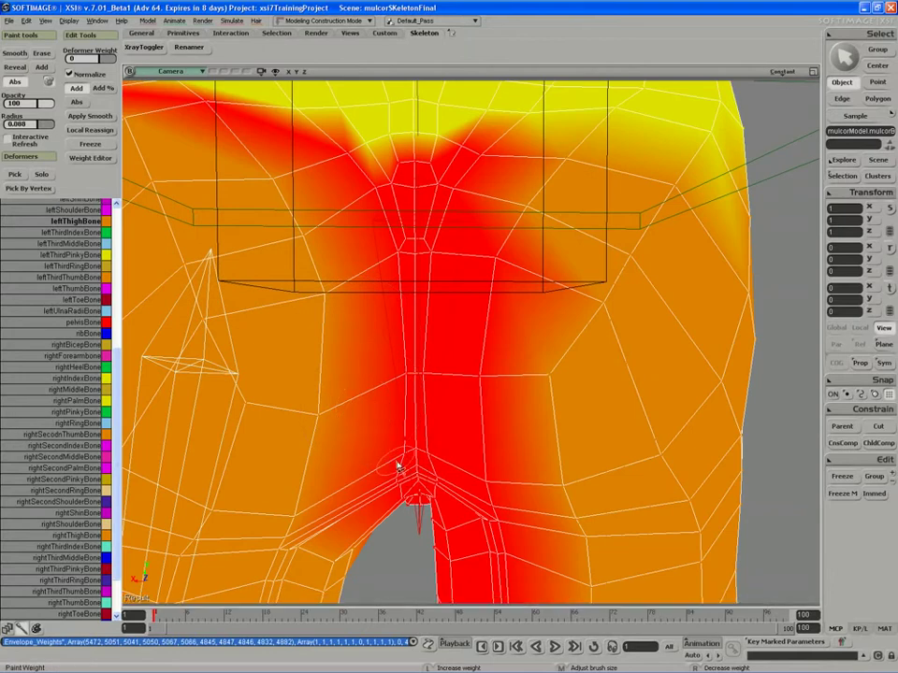
drag(397, 467, 392, 288)
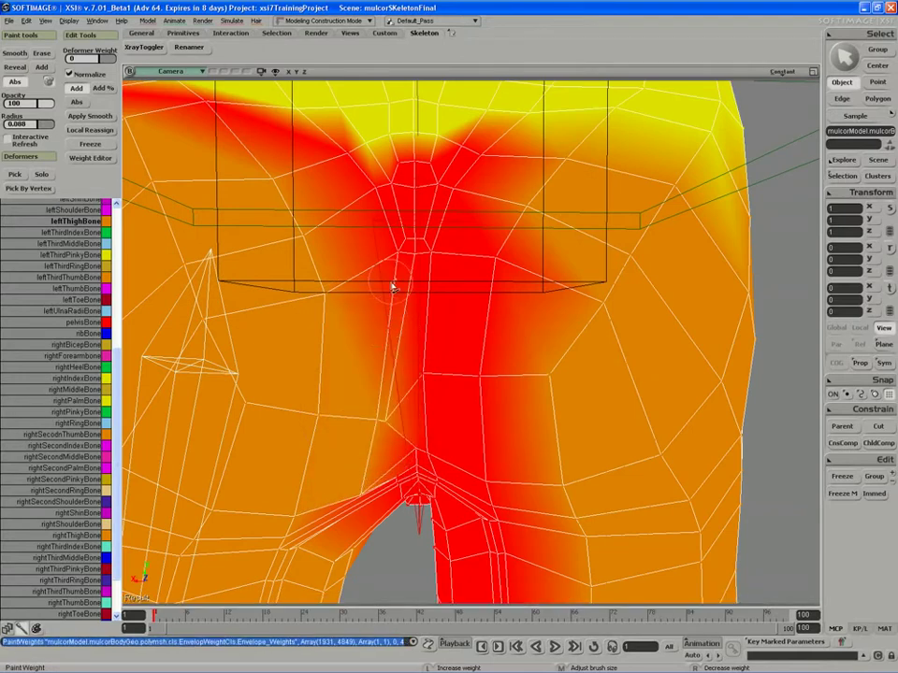
key(ctrl+z)
key(ctrl+z)
key(ctrl+y)
key(ctrl+z)
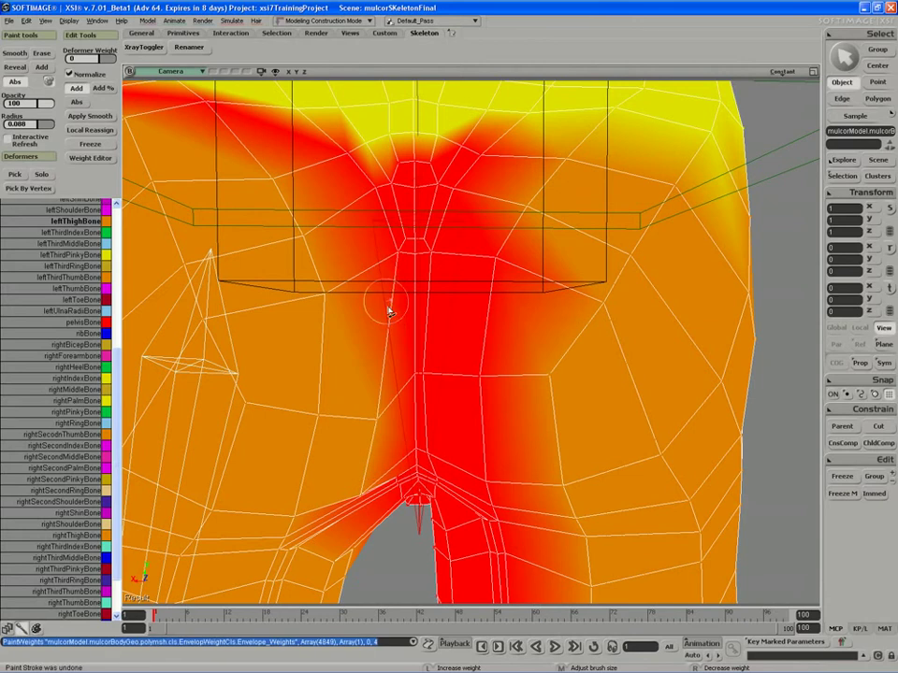
- Zoom in on the crotch and paint orange thigh weight over the red pelvis area
key(s)
drag(356, 275, 389, 250)
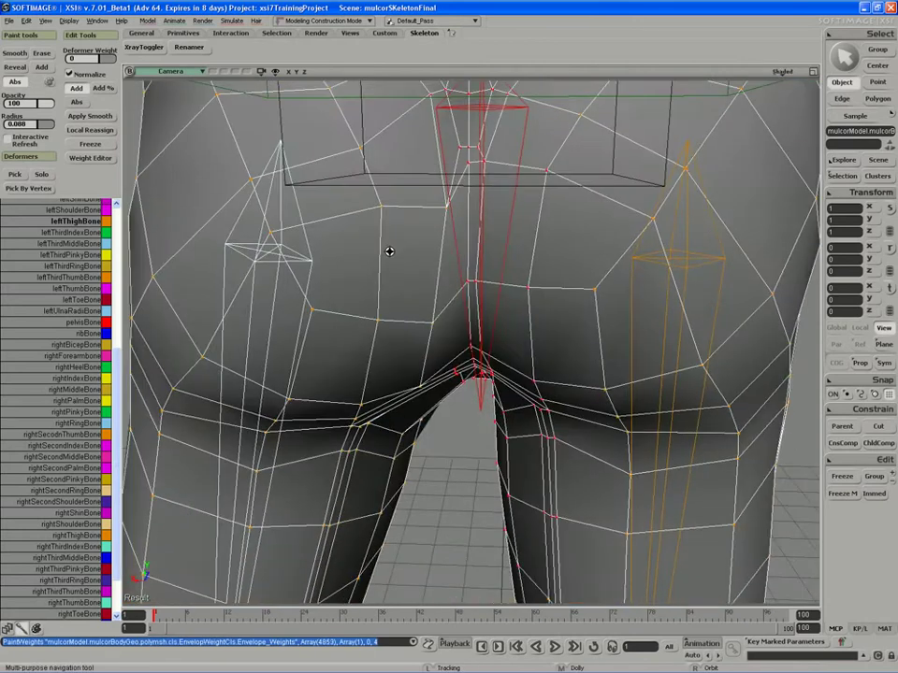
right_drag(389, 250, 357, 190)
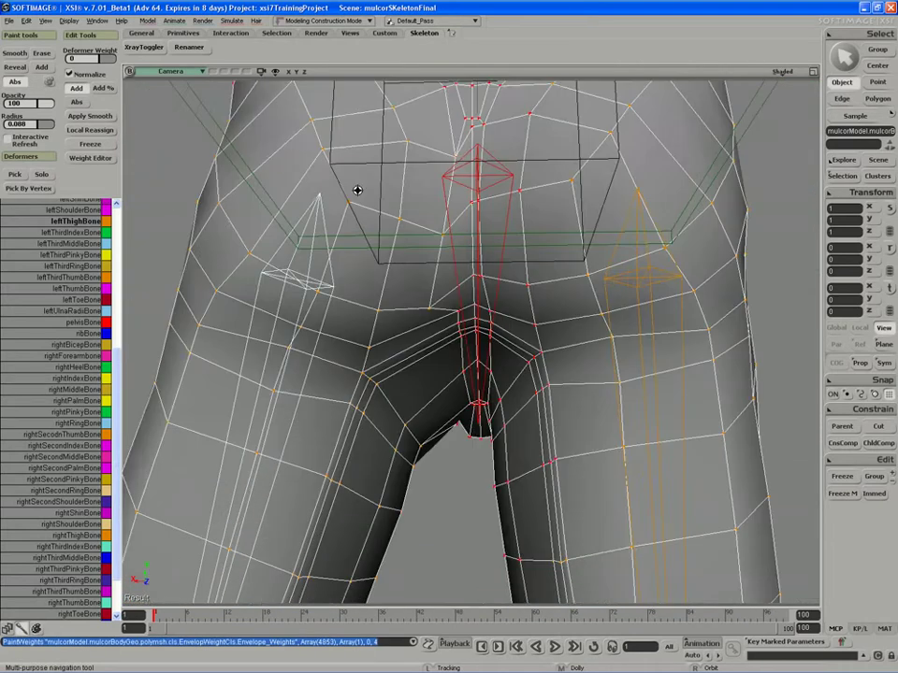
mouse_move(357, 189)
middle_down()
mouse_move(367, 216)
mouse_move(469, 212)
middle_up()
drag(468, 213, 487, 356)
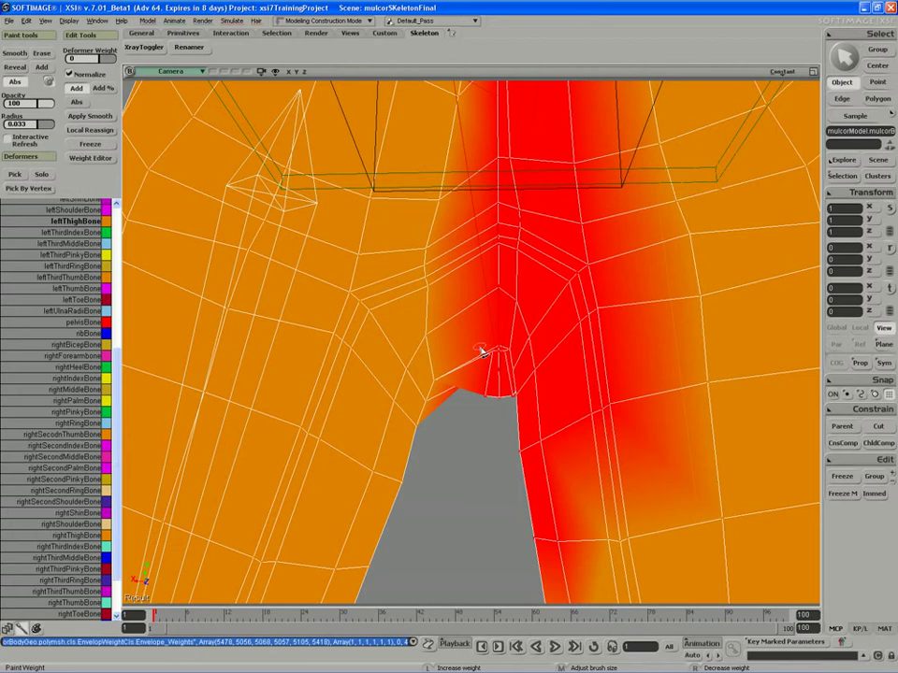
key(s)
scroll(431, 311, down, 3)
scroll(436, 311, up, 3)
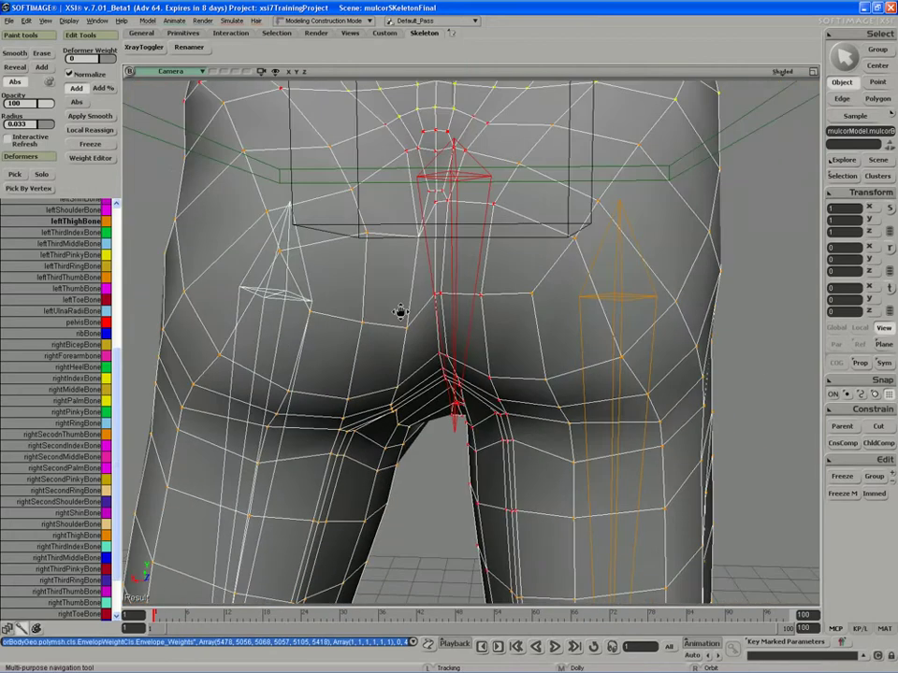
key(s)
scroll(396, 350, down, 3)
scroll(399, 374, up, 5)
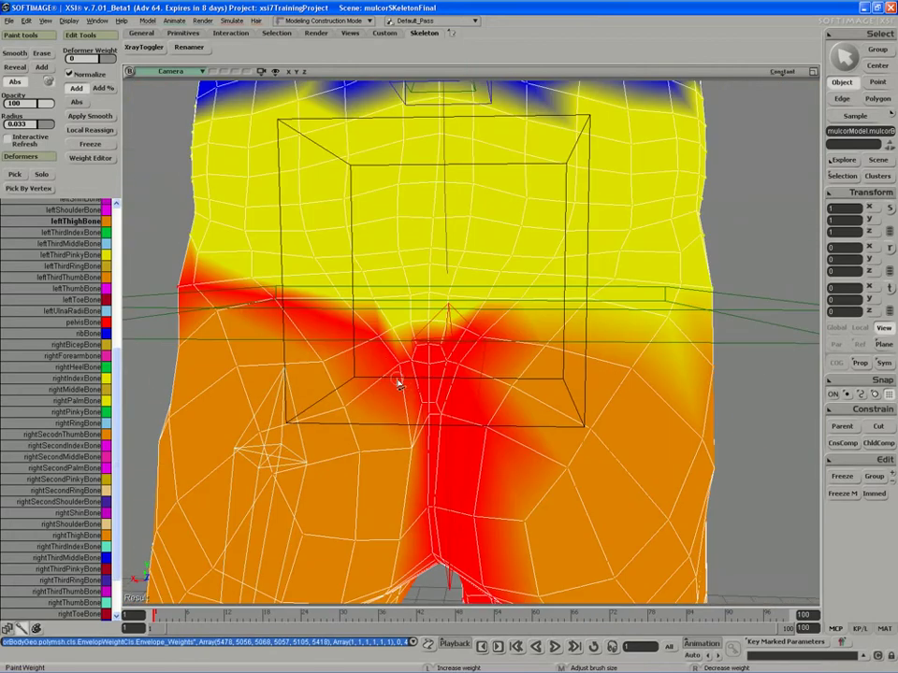
- Enlarge the brush radius to 0.047 and orbit around the hips, comparing shaded and weight-coloured views
middle_drag(394, 370, 328, 373)
key(s)
mouse_move(262, 312)
right_down()
mouse_move(341, 314)
mouse_move(412, 282)
mouse_move(433, 292)
mouse_move(404, 286)
mouse_move(388, 316)
right_up()
key(s)
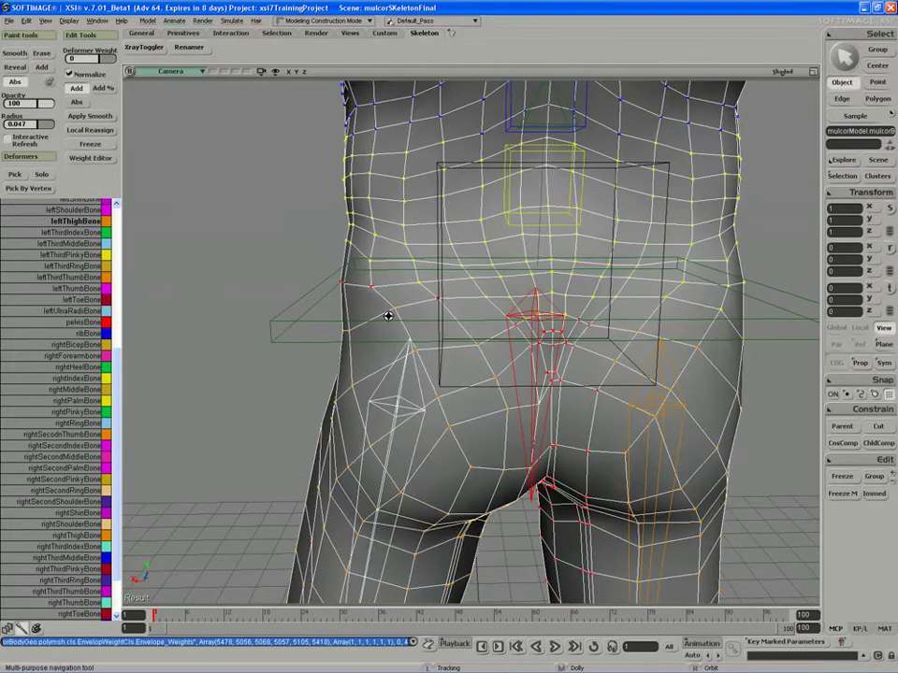
key(s)
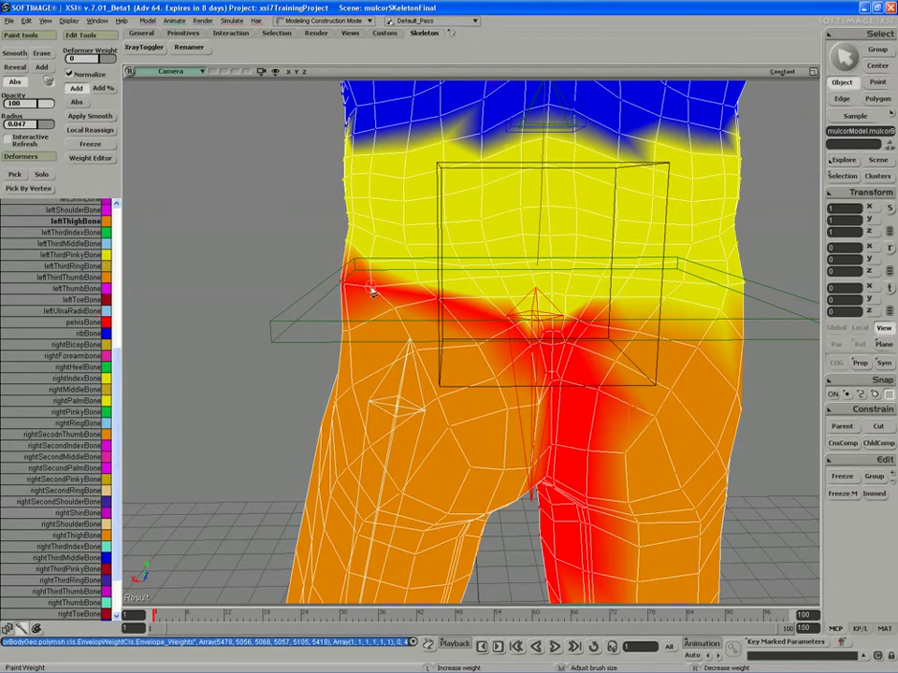
key(s)
mouse_move(447, 392)
right_down()
mouse_move(501, 354)
mouse_move(480, 317)
right_up()
key(s)
key(s)
key(s)
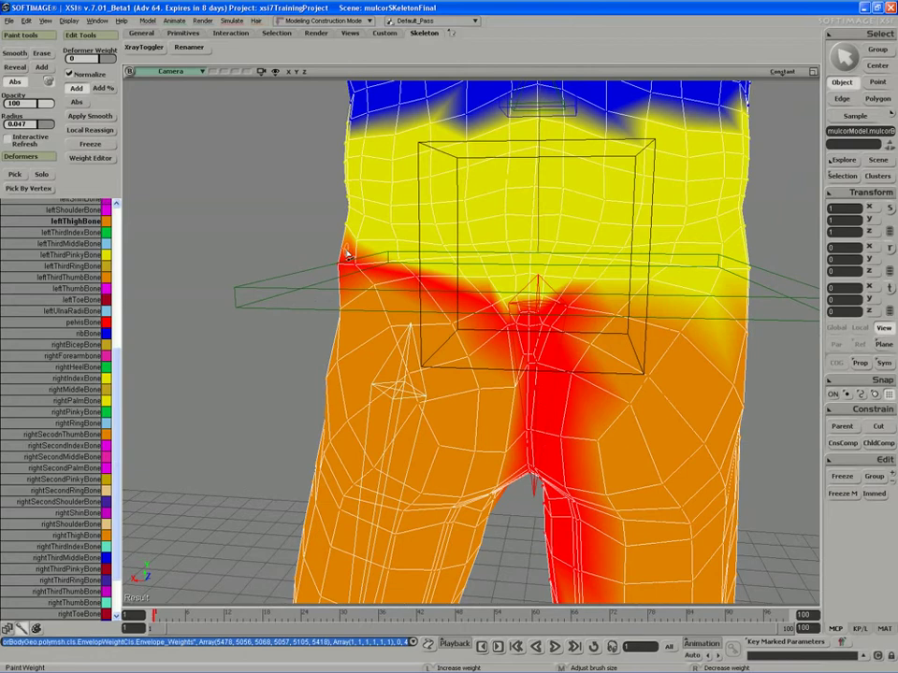
key(s)
mouse_move(346, 254)
right_down()
mouse_move(335, 377)
mouse_move(301, 393)
mouse_move(324, 402)
mouse_move(392, 396)
mouse_move(393, 377)
mouse_move(407, 370)
right_up()
key(s)
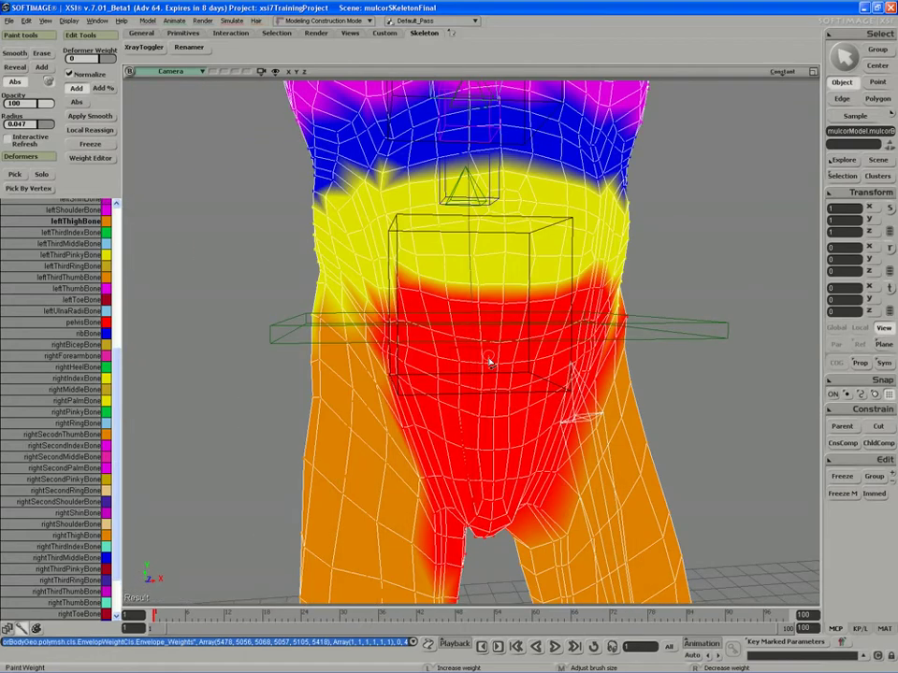
key(s)
right_drag(500, 345, 403, 345)
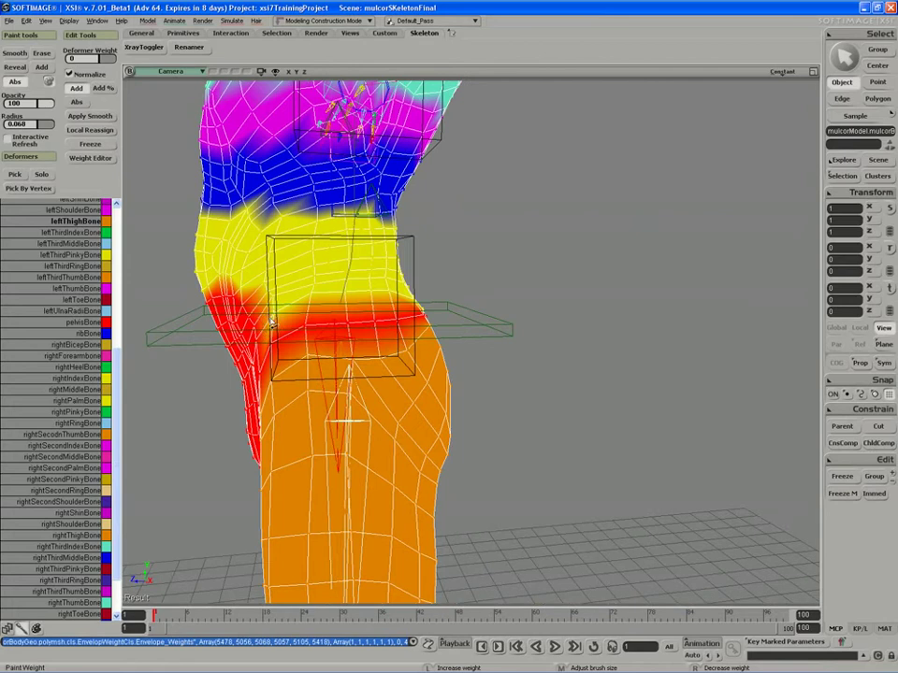
- Set the brush radius to 0.227, undo a stray stroke, and paint pelvisBone weight on the hip's side and back
middle_drag(271, 321, 280, 321)
drag(261, 317, 268, 316)
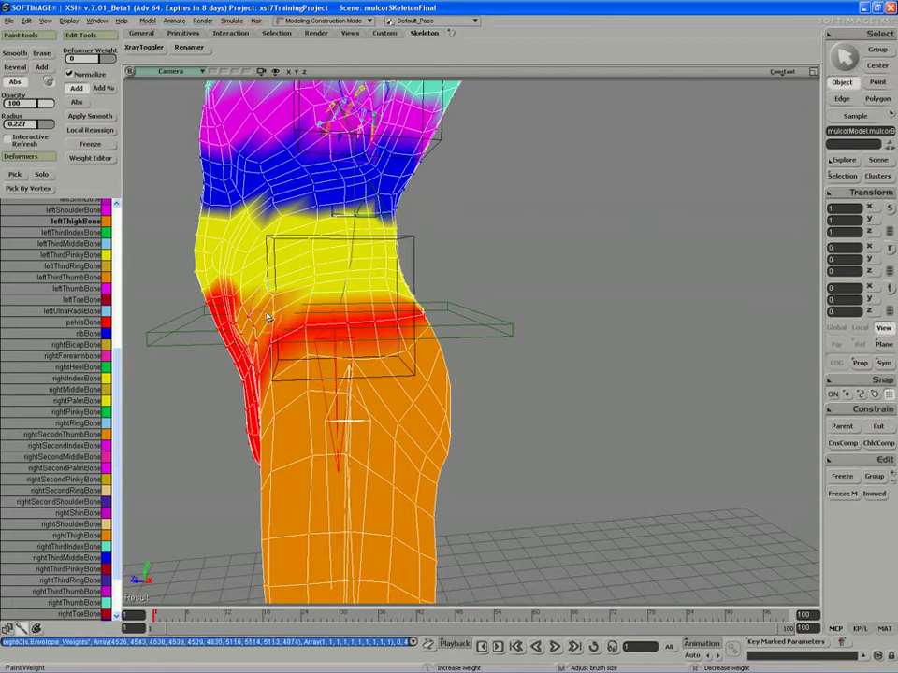
key(ctrl+z)
key(d)
click(321, 376)
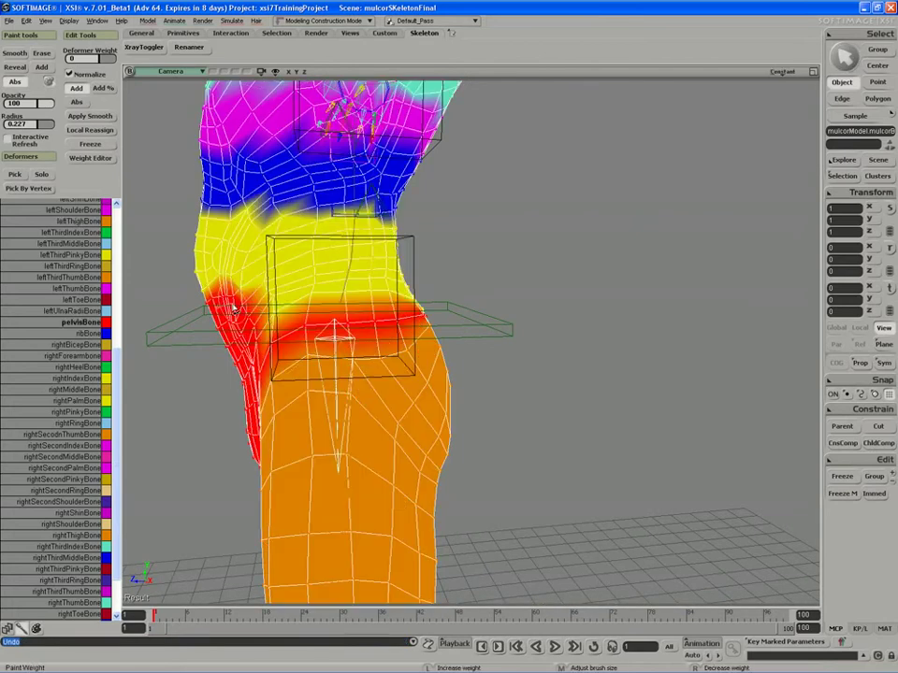
mouse_move(234, 245)
mouse_down()
mouse_move(301, 296)
mouse_move(401, 295)
mouse_move(331, 325)
mouse_up()
key(d)
click(376, 285)
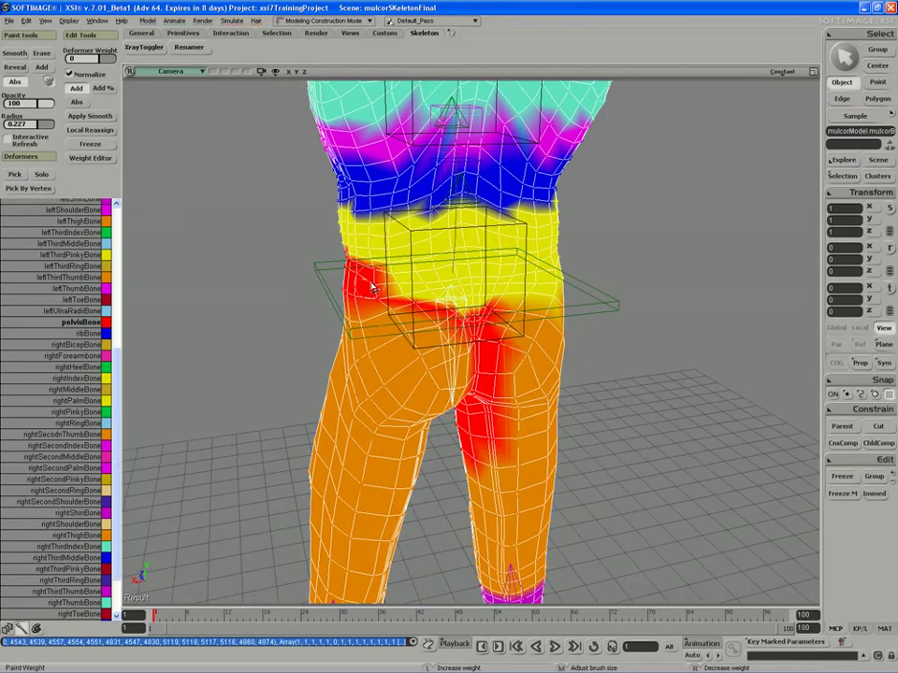
key(s)
mouse_move(376, 286)
right_down()
mouse_move(325, 293)
mouse_move(375, 301)
right_up()
scroll(375, 303, up, 3)
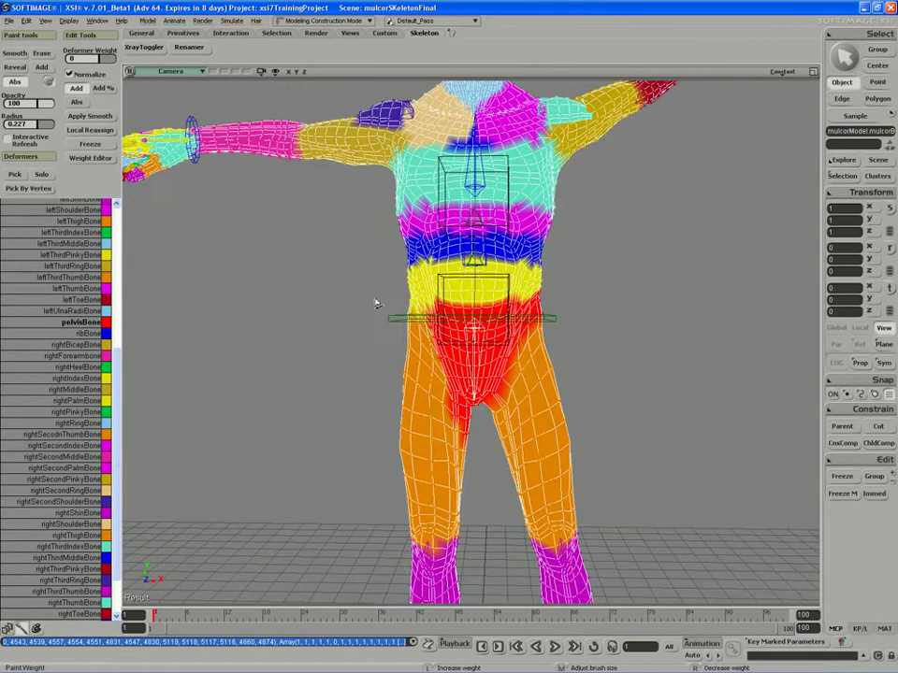
key(s)
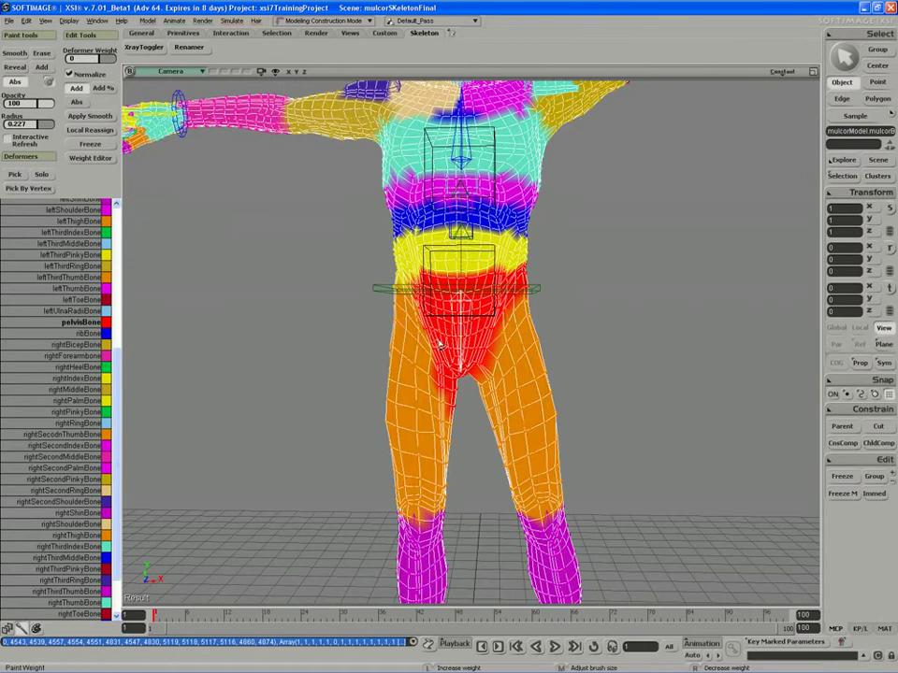
key(space)
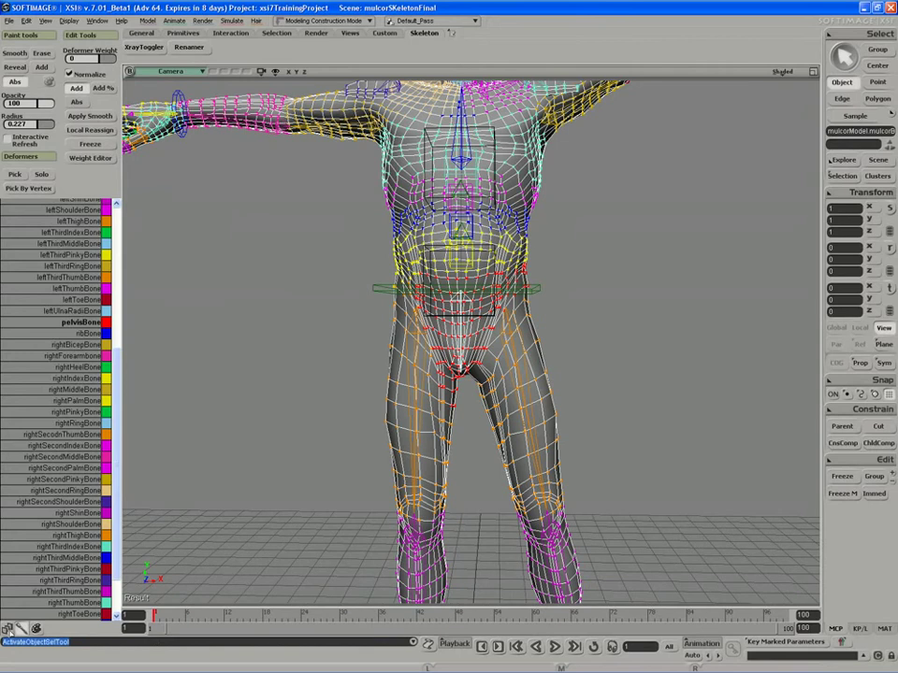
- Apply the preEnvelopeRestPose action from mulcorModel > Mixer > Sources > Animation to the character
key(2)
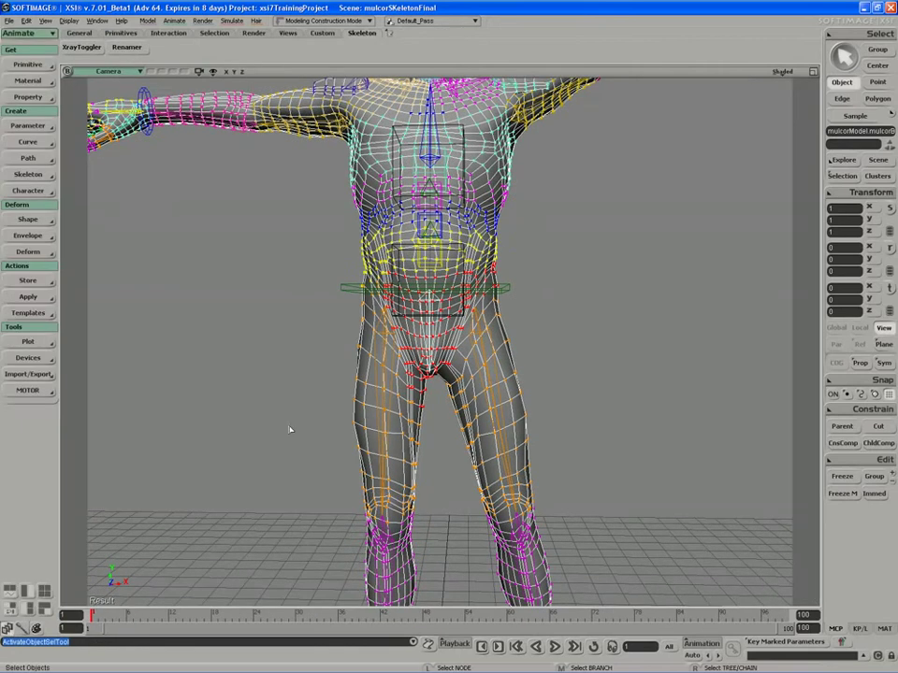
click(305, 388)
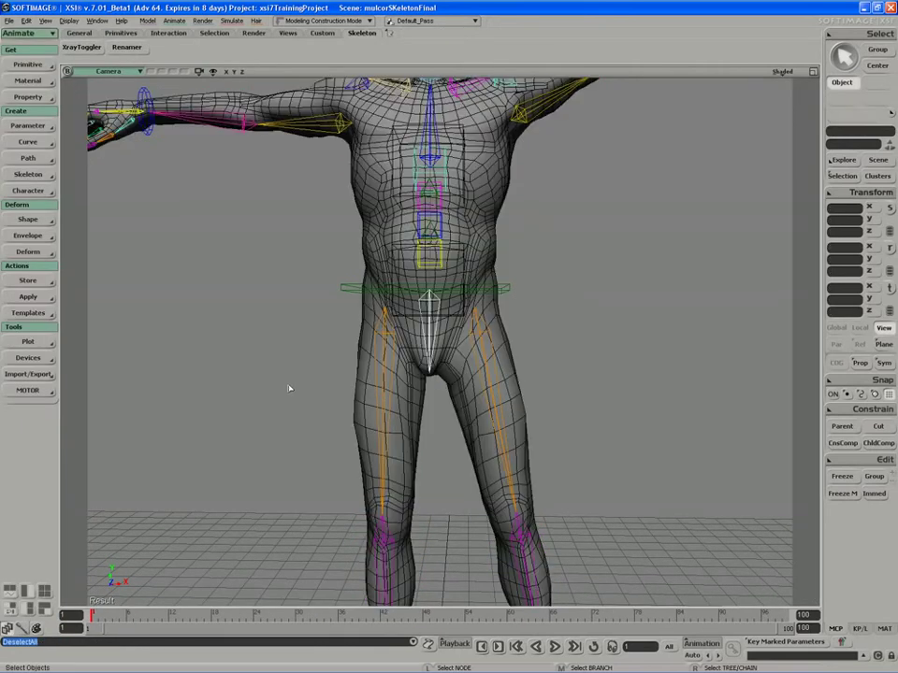
key(8)
click(92, 142)
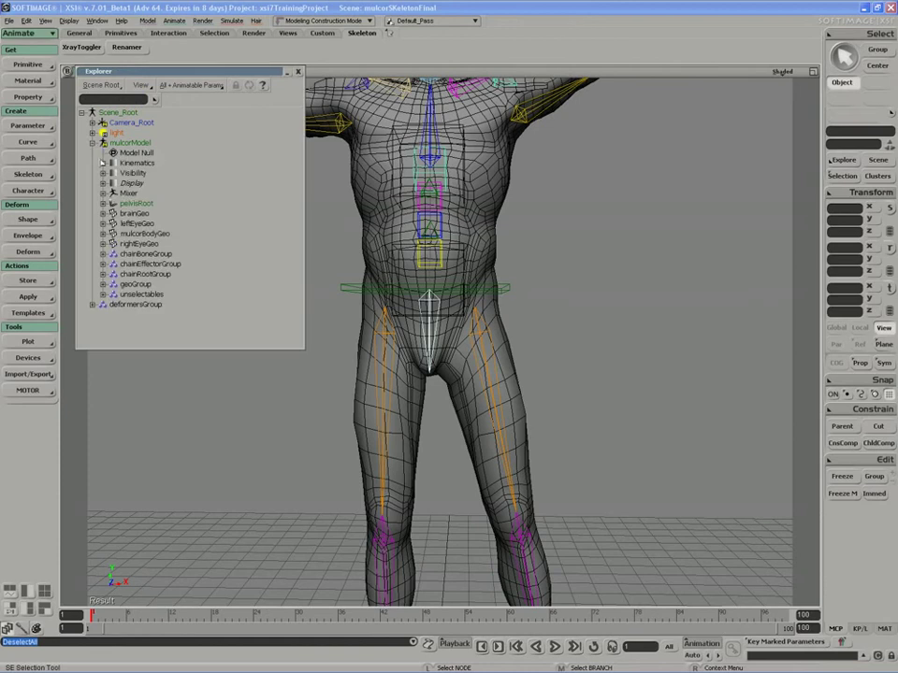
click(103, 193)
click(113, 203)
click(124, 213)
click(211, 223)
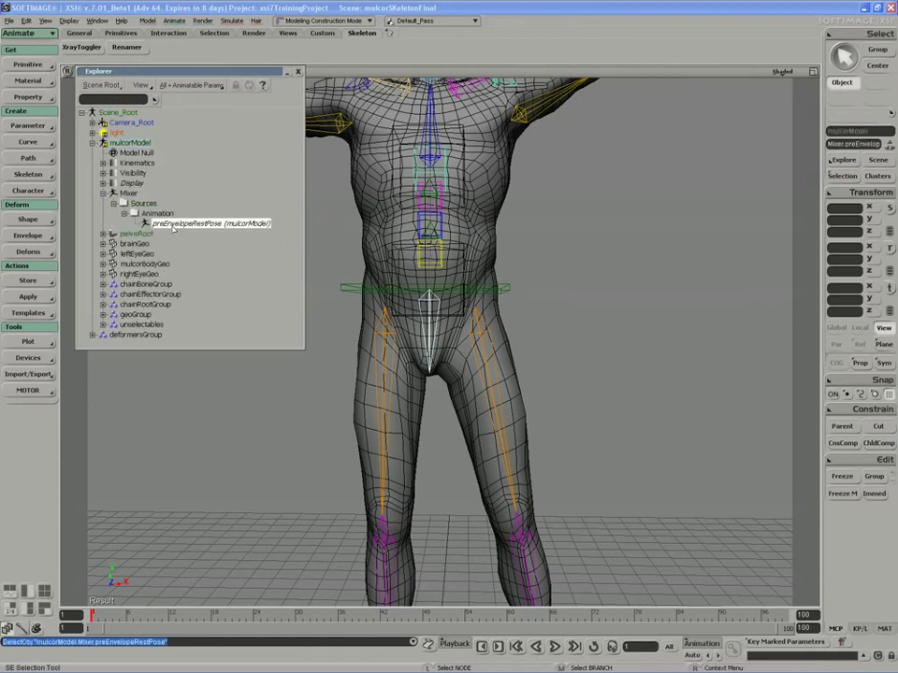
right_click(79, 292)
click(98, 297)
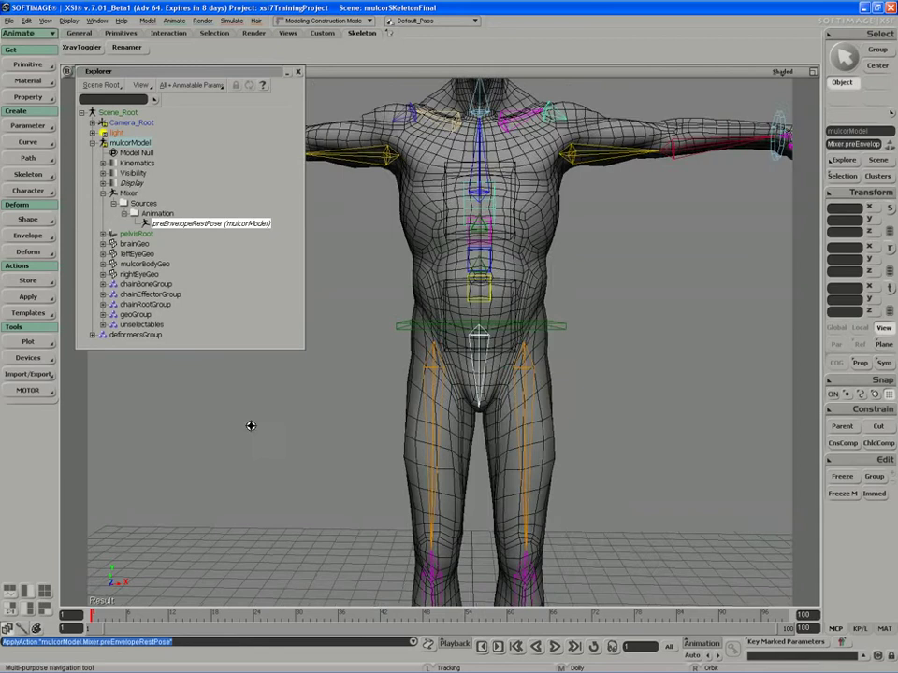
- Select mulcorBodyGeo and bring up the Envelope menu
drag(189, 73, 189, 93)
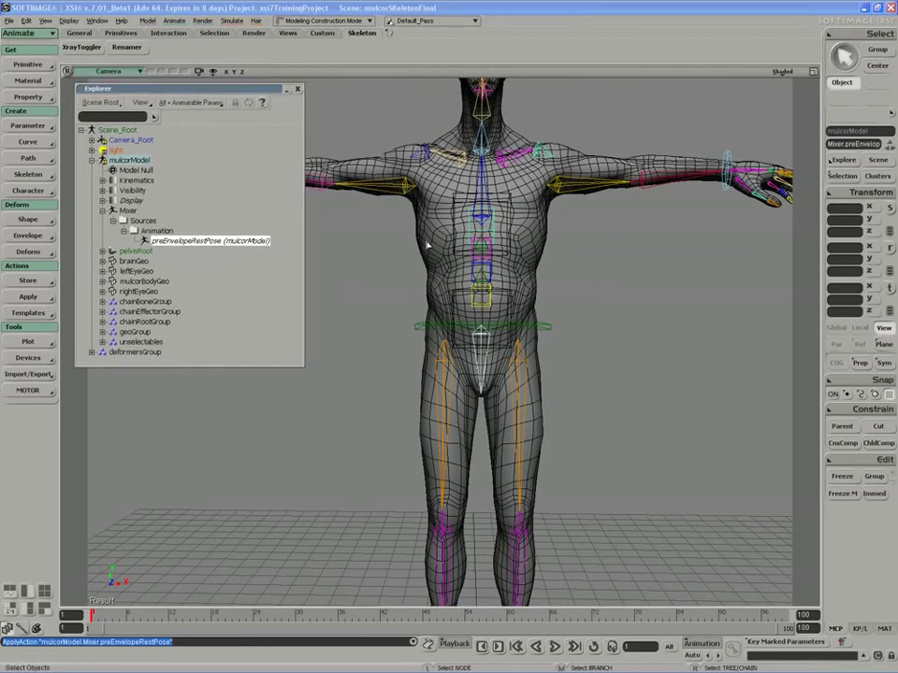
click(145, 282)
click(53, 240)
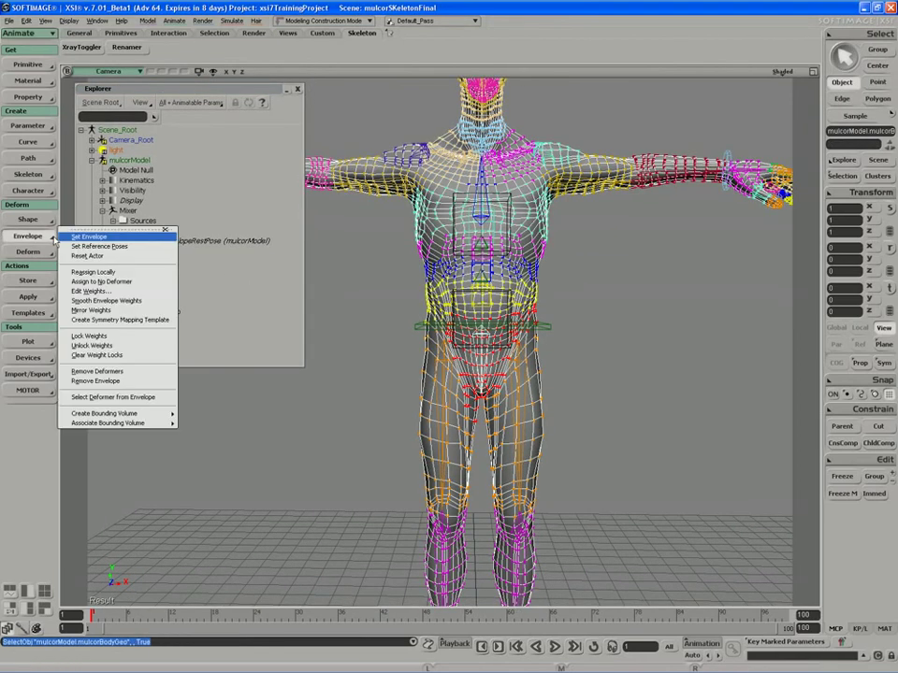
- Create a YZ-plane symmetry mapping template on mulcorBodyGeo and validate its right-to-left bone pairing rules
click(119, 319)
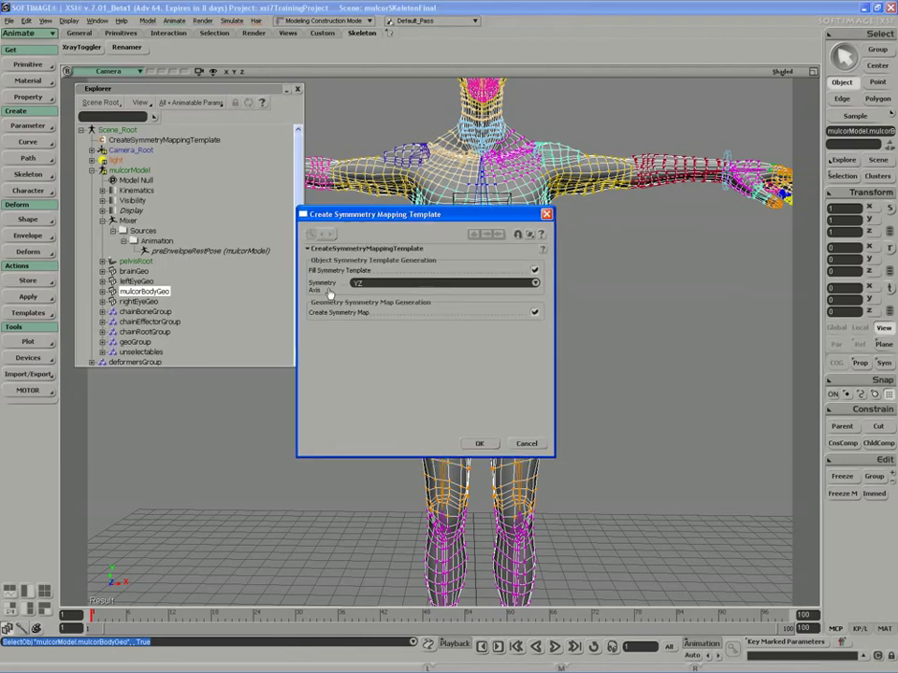
click(480, 445)
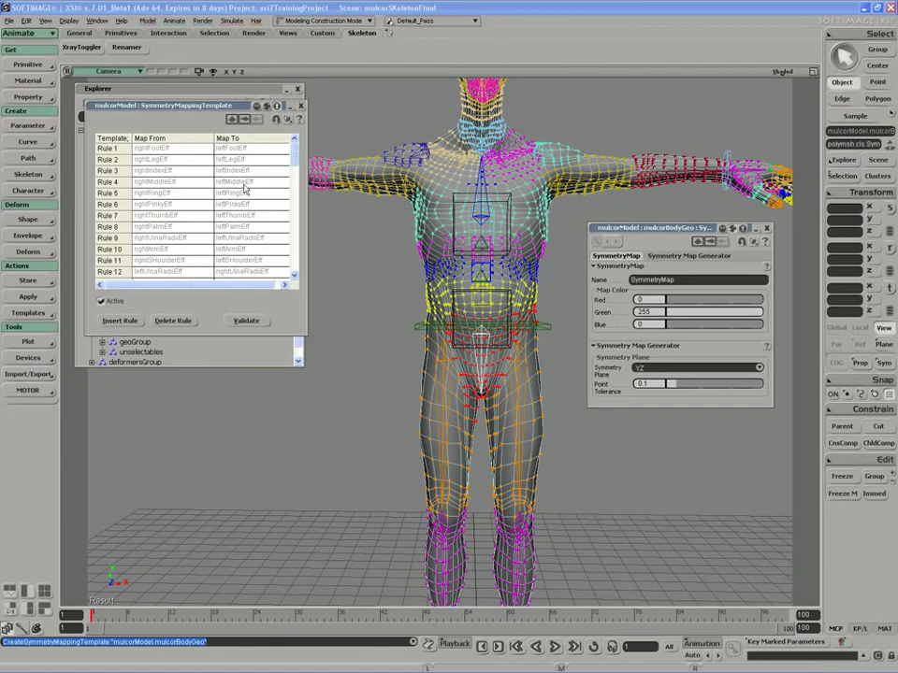
scroll(294, 159, down, 1)
drag(294, 159, 297, 188)
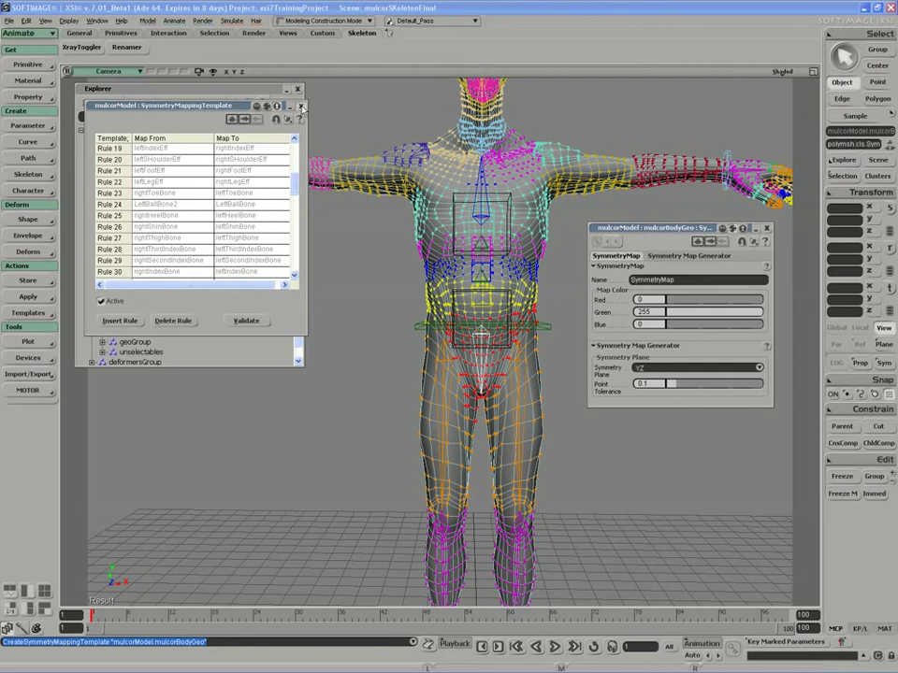
click(246, 320)
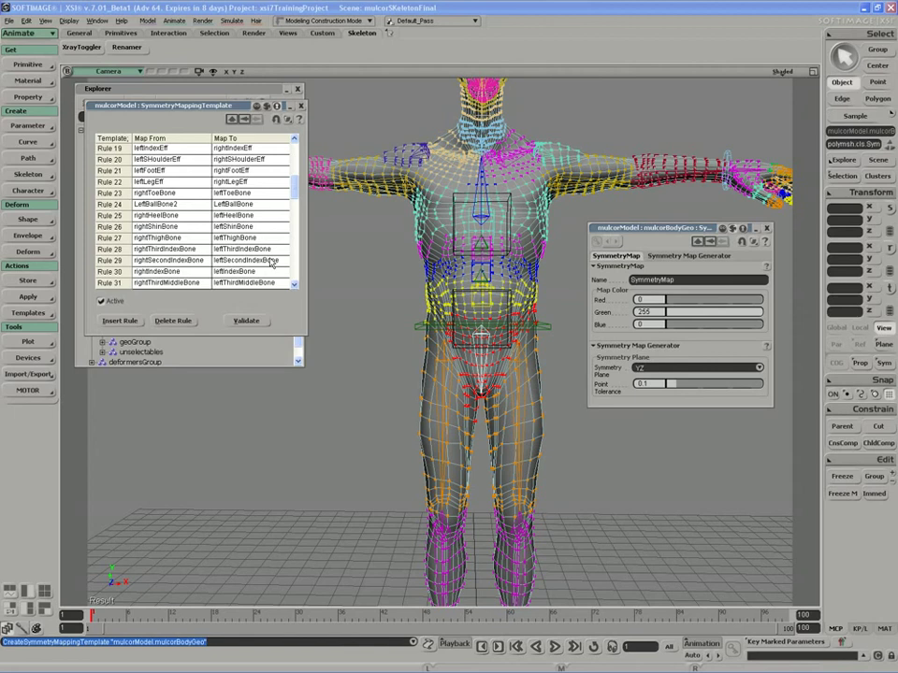
scroll(296, 194, down, 1)
drag(297, 195, 290, 281)
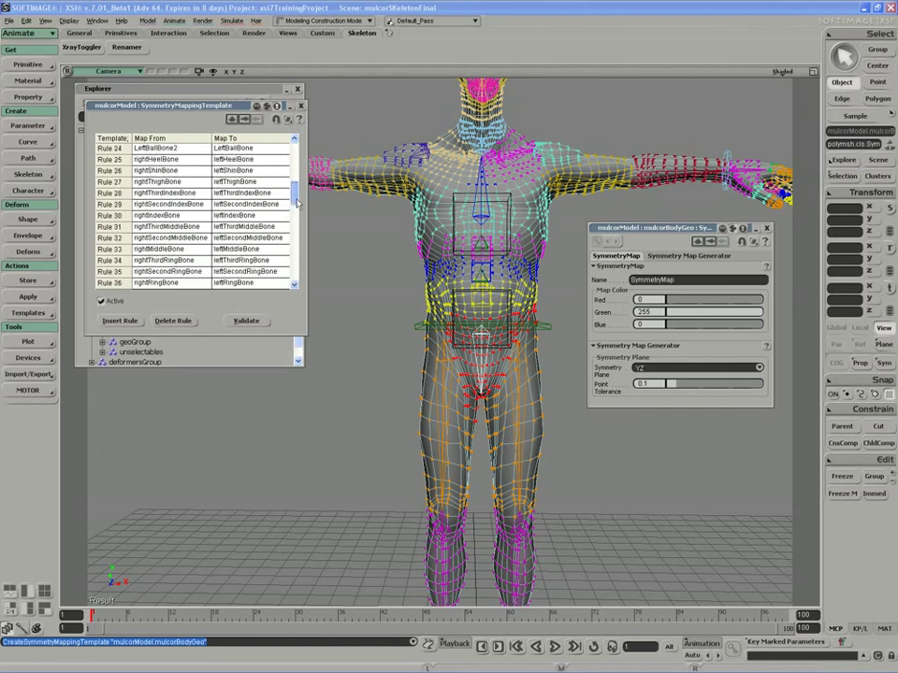
click(225, 90)
- Box-select the points on one half of the body and apply an Envelope menu command to them
drag(225, 90, 226, 92)
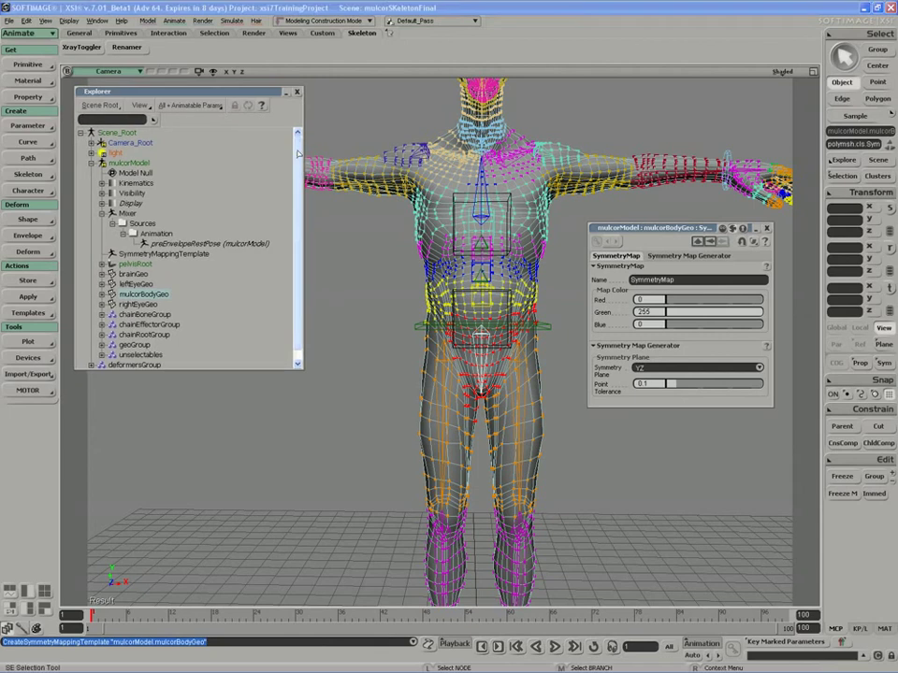
key(s)
middle_drag(396, 234, 396, 282)
right_drag(396, 282, 363, 247)
key(t)
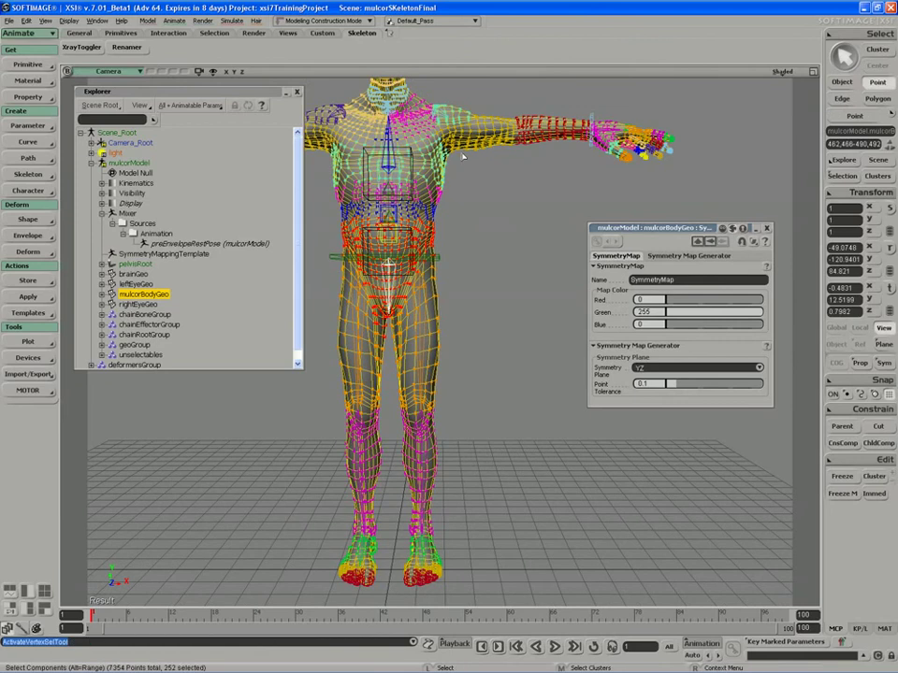
key(ctrl+shift+a)
drag(454, 186, 381, 365)
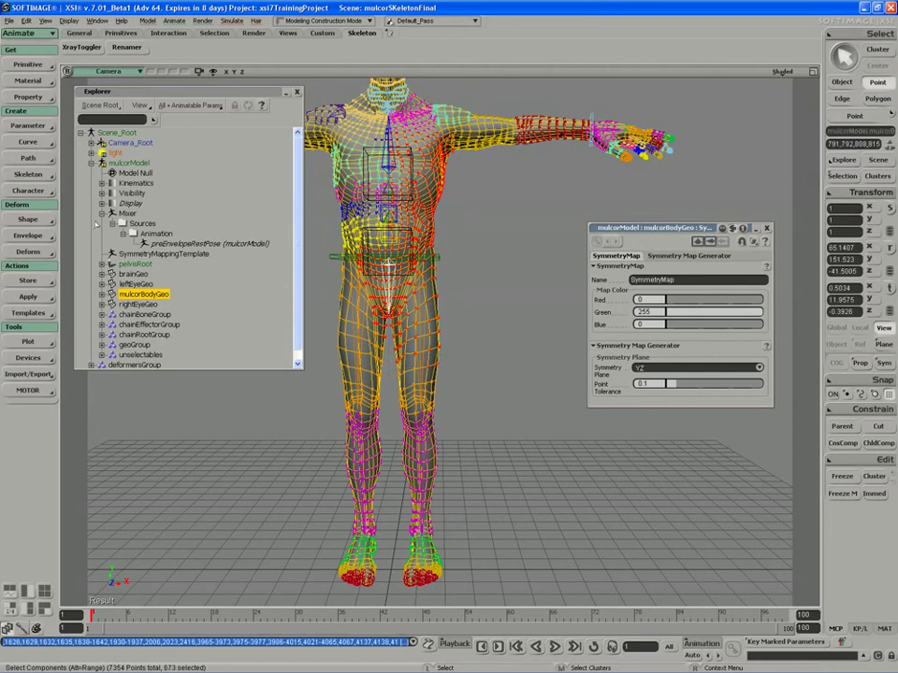
click(27, 236)
click(122, 314)
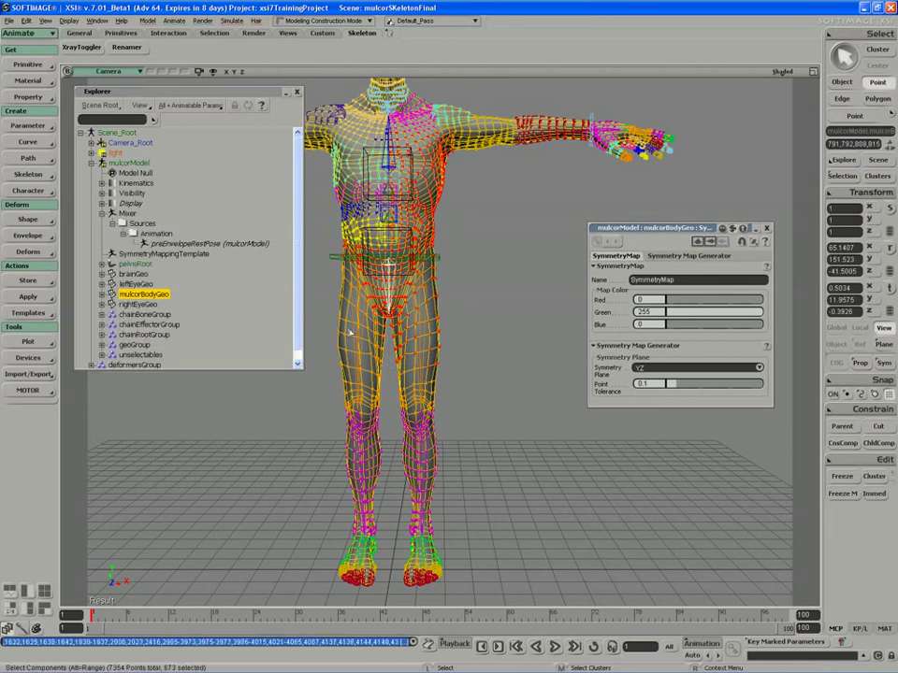
- Orbit around the figure to view the symmetry map shown on the mesh
key(s)
mouse_move(374, 273)
right_down()
mouse_move(422, 248)
mouse_move(414, 250)
right_up()
key(space)
scroll(414, 251, up, 3)
- Close the SymmetryMap property editor, exit Paint Weight mode, and open mulcorBodyGeo's pop-up explorer
key(w)
drag(653, 231, 638, 266)
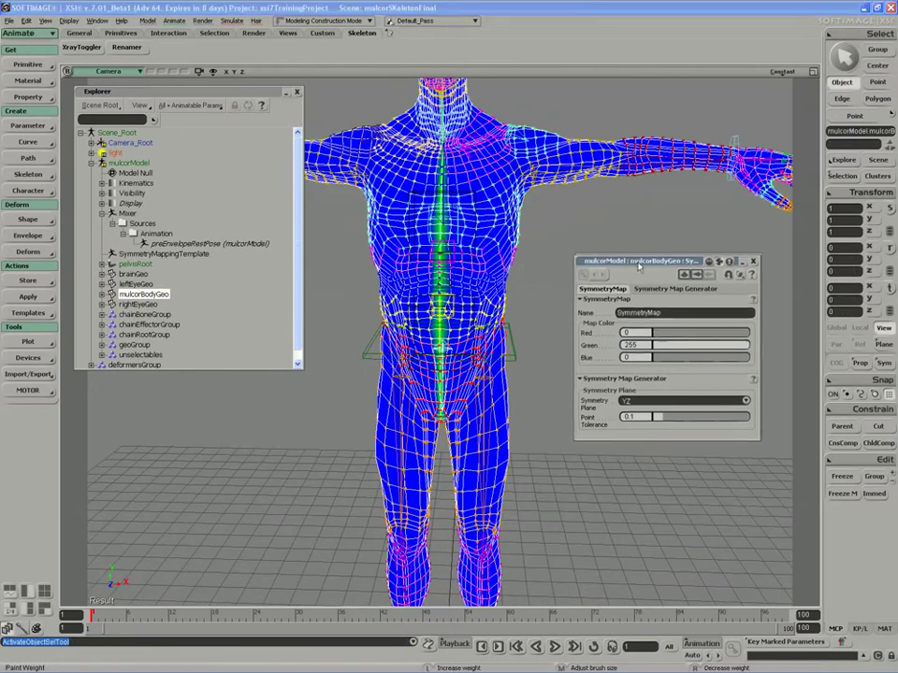
click(751, 265)
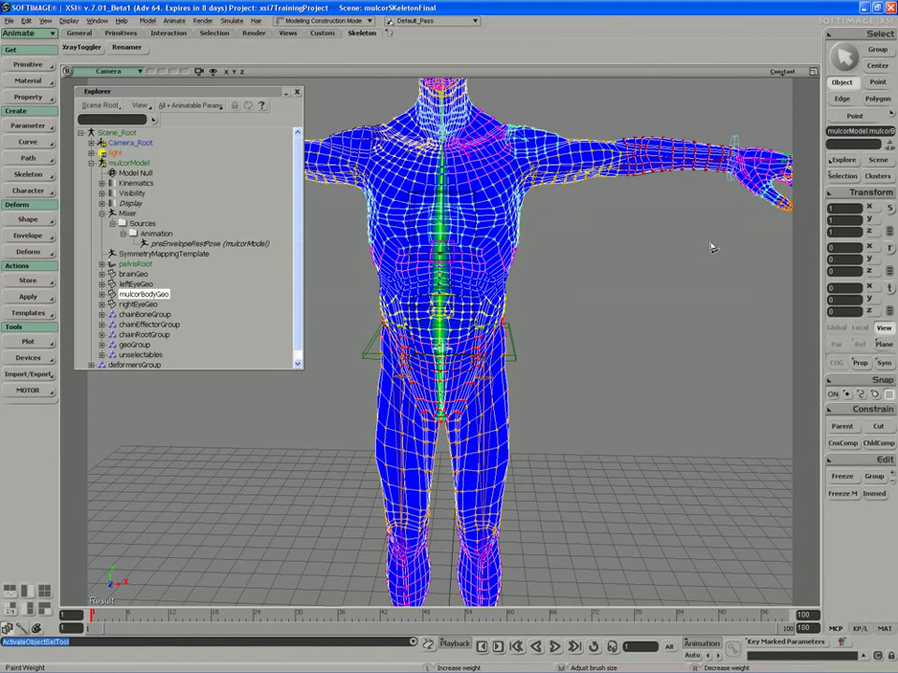
key(space)
key(F3)
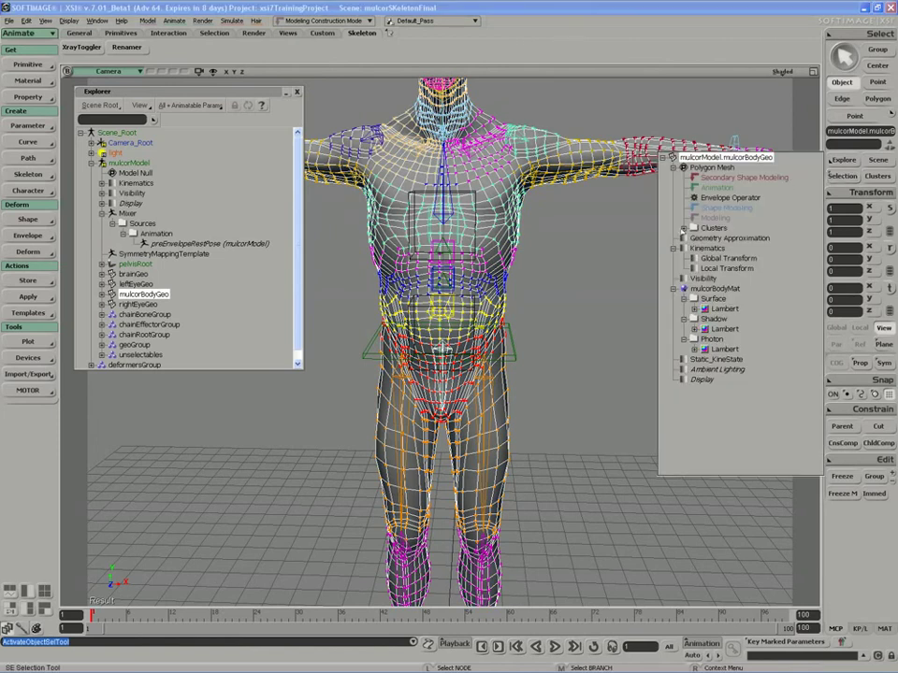
- Expand EnvelopWeightCls and SymmetryMapCls, toggle between Envelope_Weights and SymmetryMap colours, then close the listing
click(684, 229)
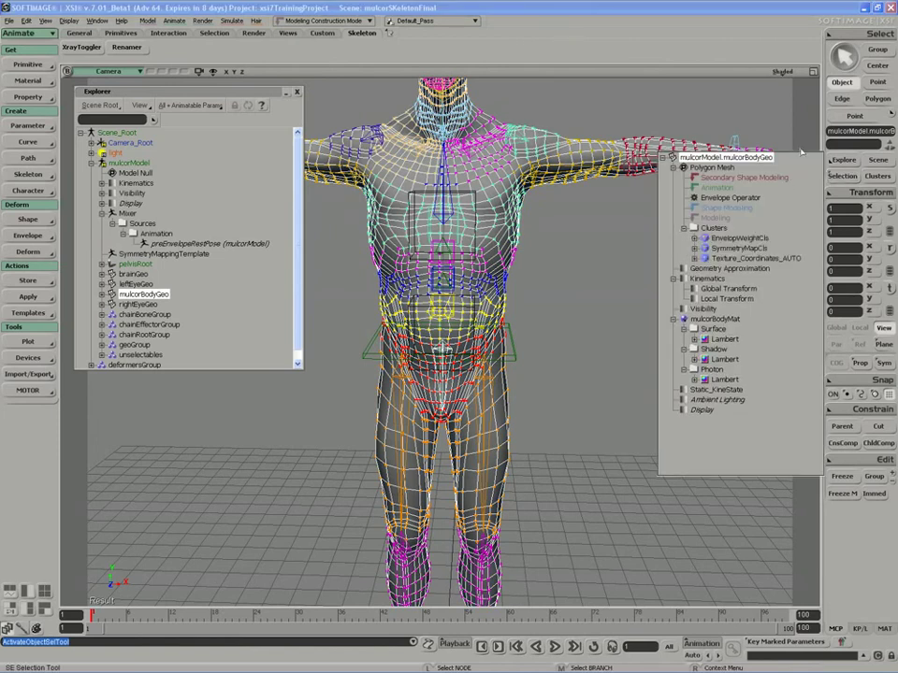
click(693, 238)
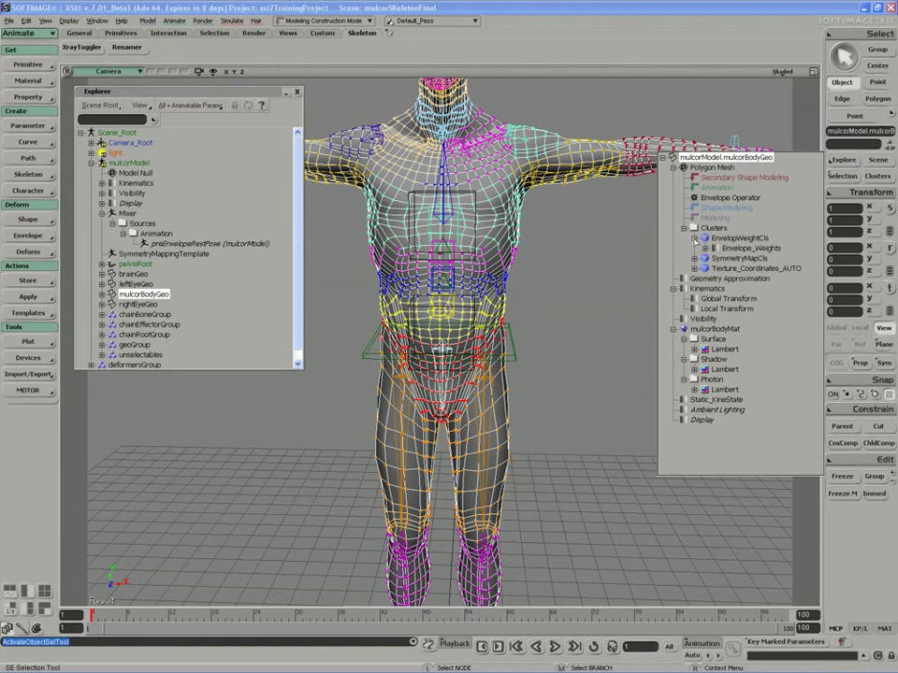
click(694, 258)
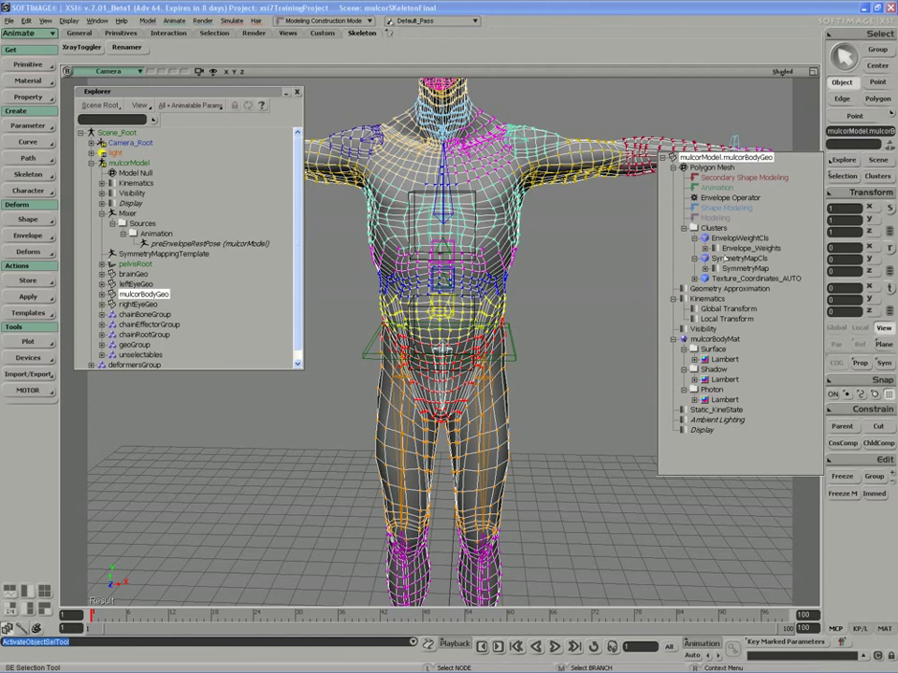
click(748, 248)
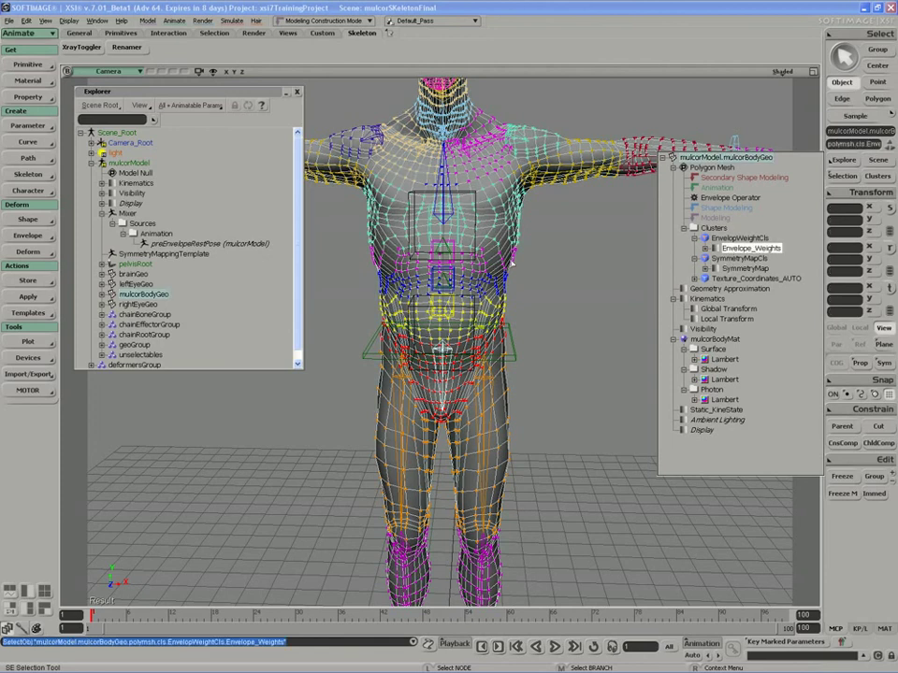
key(w)
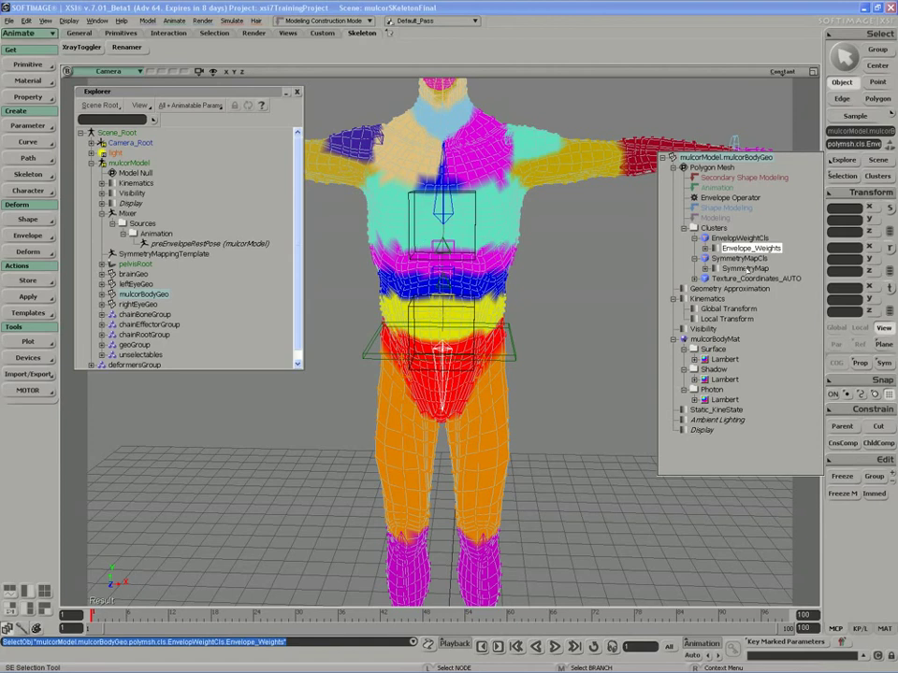
click(745, 269)
click(748, 248)
click(745, 269)
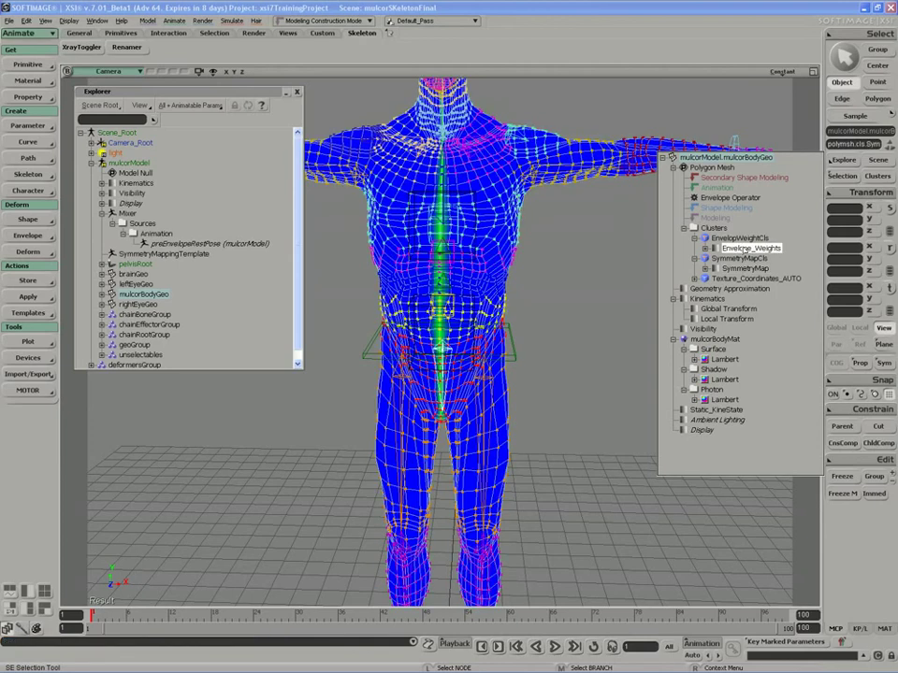
click(748, 249)
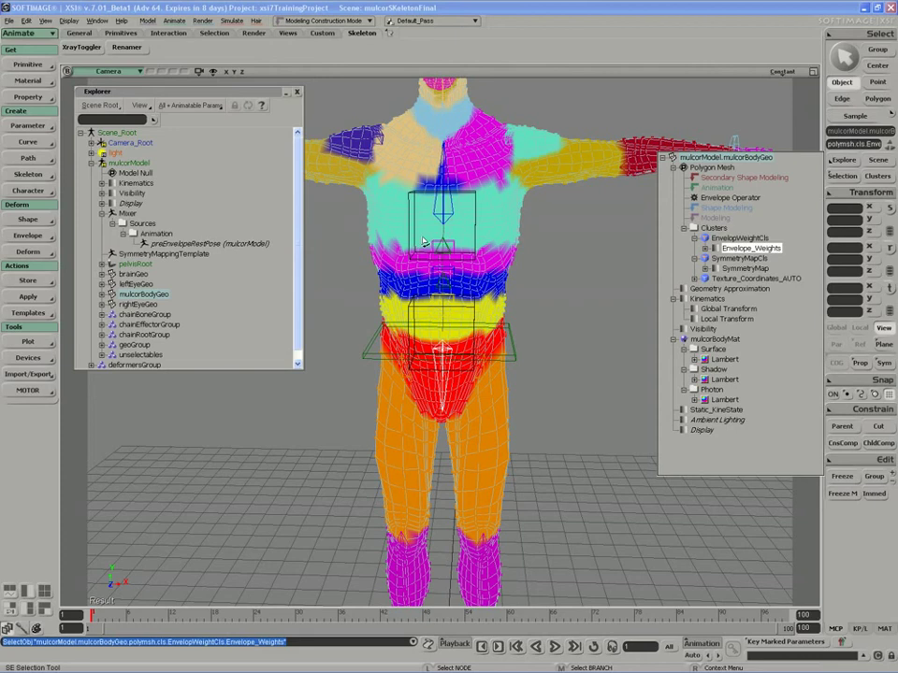
key(space)
- Rotate the left thigh bone outward, then partway back, to pose the leg
key(s)
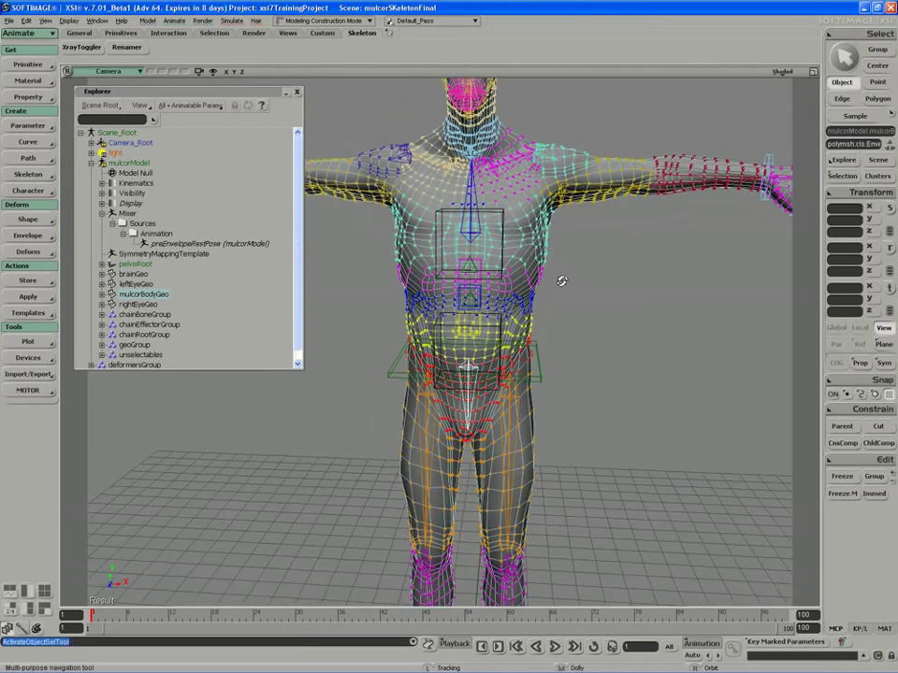
mouse_move(561, 280)
middle_down()
mouse_move(529, 296)
mouse_move(507, 295)
mouse_move(558, 299)
middle_up()
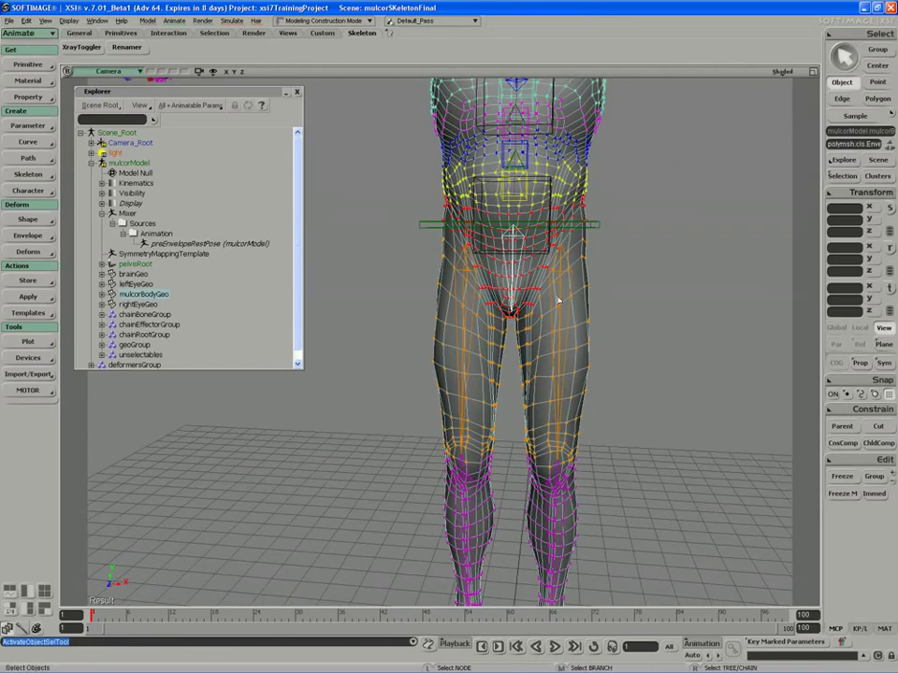
click(563, 301)
key(r)
drag(594, 310, 580, 283)
key(s)
middle_drag(580, 282, 477, 319)
drag(602, 221, 571, 186)
- Bend the left shin bone at the knee and view the bent knee from the side
key(s)
right_drag(572, 186, 465, 280)
click(497, 245)
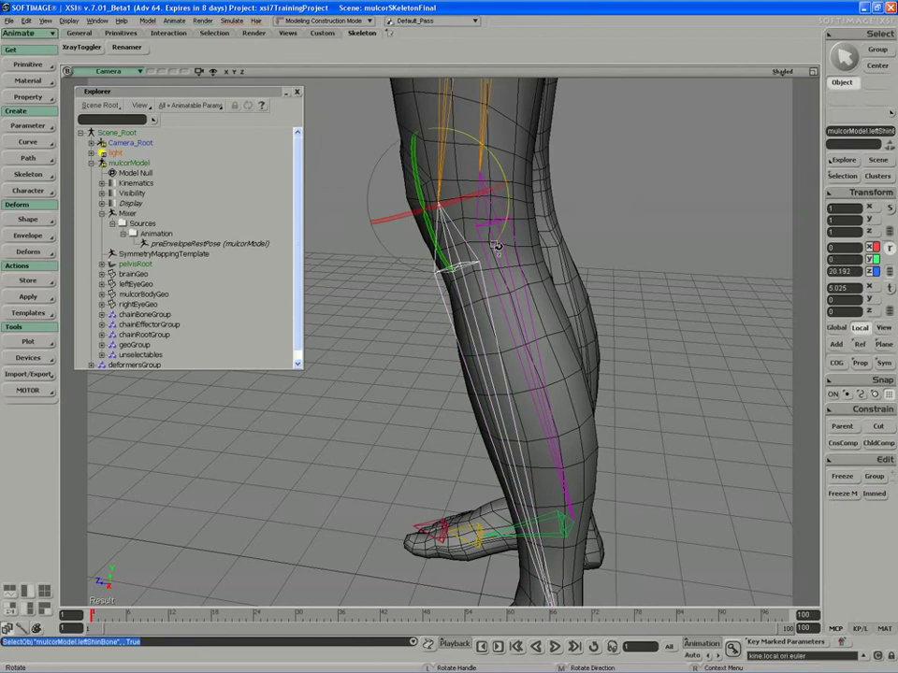
mouse_move(497, 245)
mouse_down()
mouse_move(509, 196)
mouse_move(491, 246)
mouse_move(482, 234)
mouse_move(471, 254)
mouse_move(516, 253)
mouse_move(513, 244)
mouse_up()
key(s)
right_drag(507, 245, 493, 279)
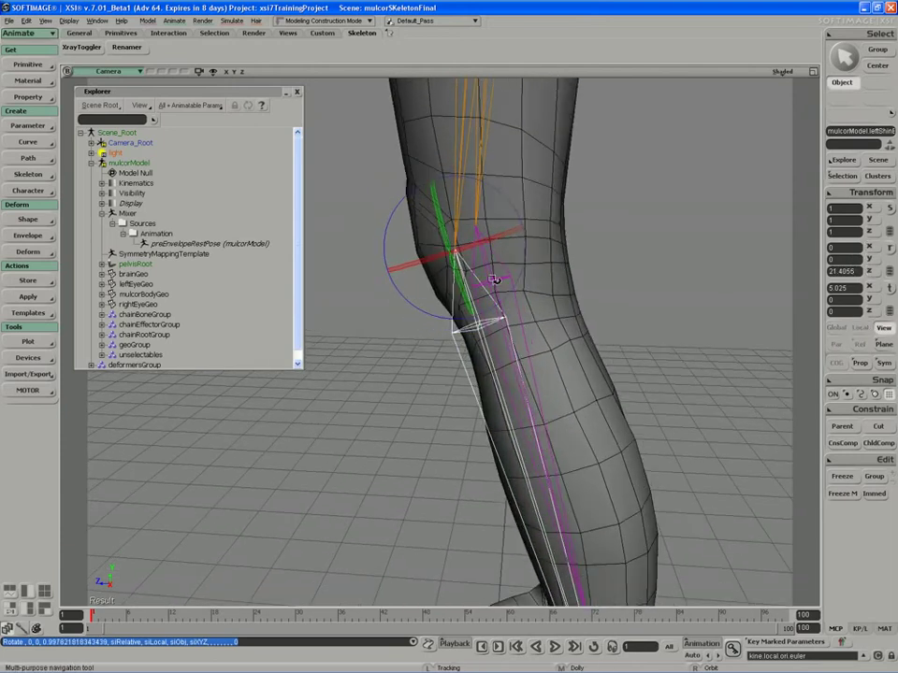
- Paint the orange thigh weight on the body mesh down over the knee
click(545, 244)
key(w)
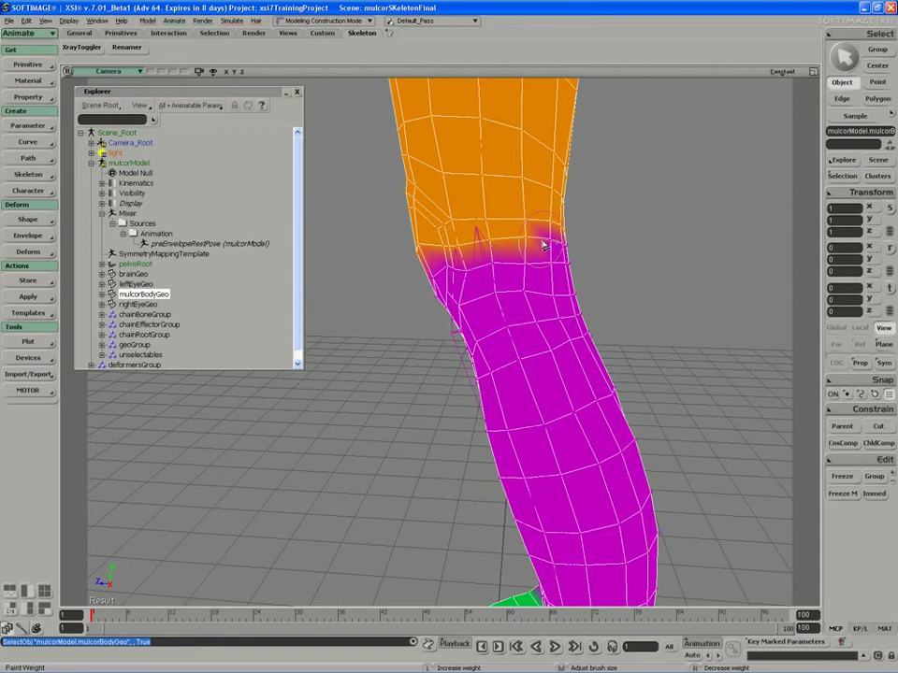
key(4)
mouse_move(508, 225)
right_down()
mouse_move(479, 195)
mouse_move(513, 201)
right_up()
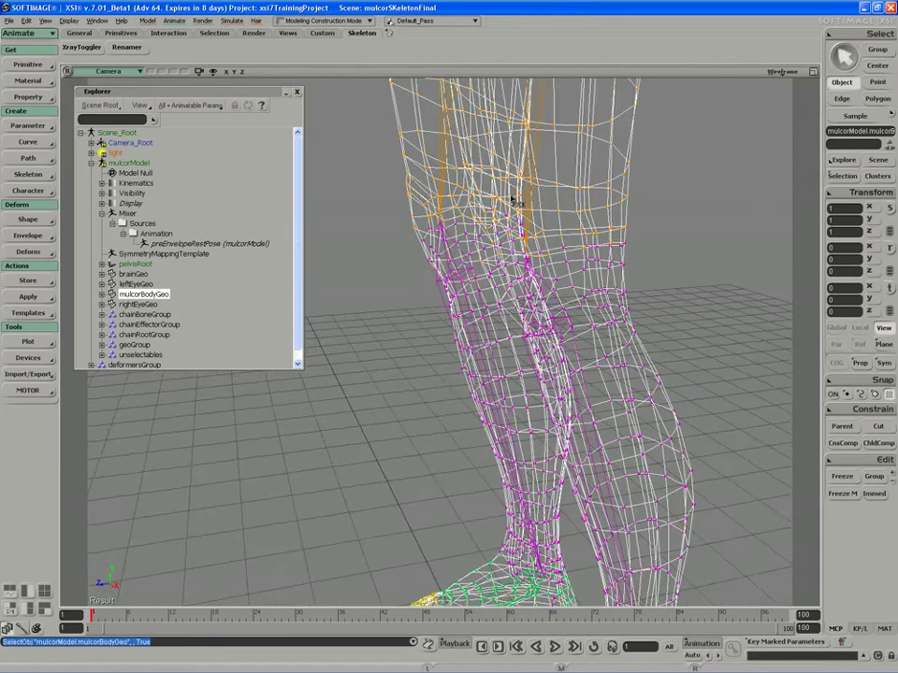
key(5)
mouse_move(570, 208)
right_down()
mouse_move(498, 207)
mouse_move(531, 200)
mouse_move(514, 199)
right_up()
key(w)
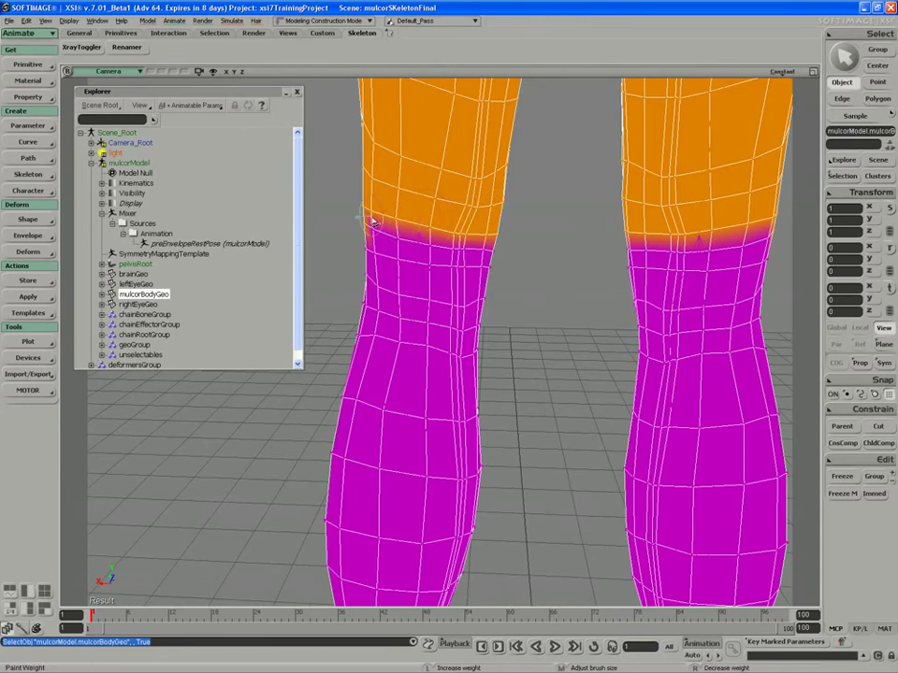
mouse_move(372, 223)
mouse_down()
mouse_move(429, 239)
mouse_move(506, 246)
mouse_up()
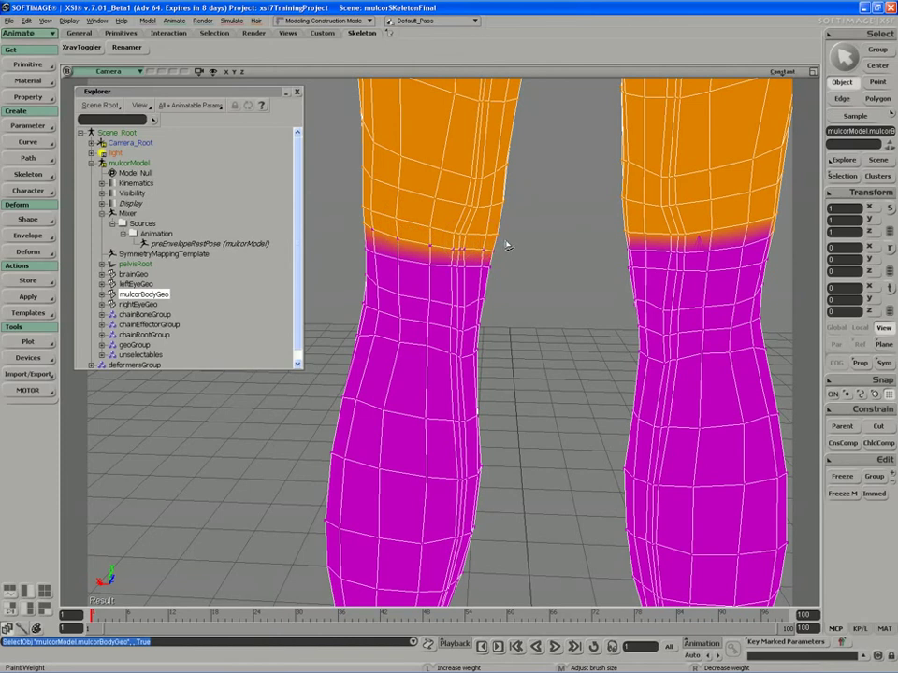
- Paint more thigh weight around the knee so it blends smoothly into the shin
key(s)
right_drag(421, 230, 582, 202)
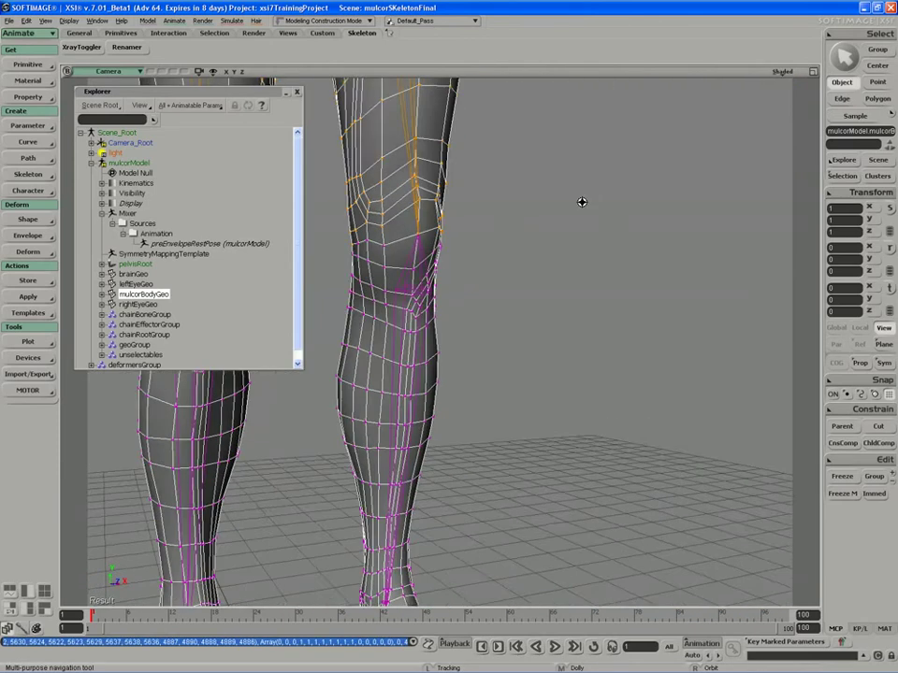
mouse_move(581, 202)
middle_down()
mouse_move(345, 216)
mouse_move(378, 234)
middle_up()
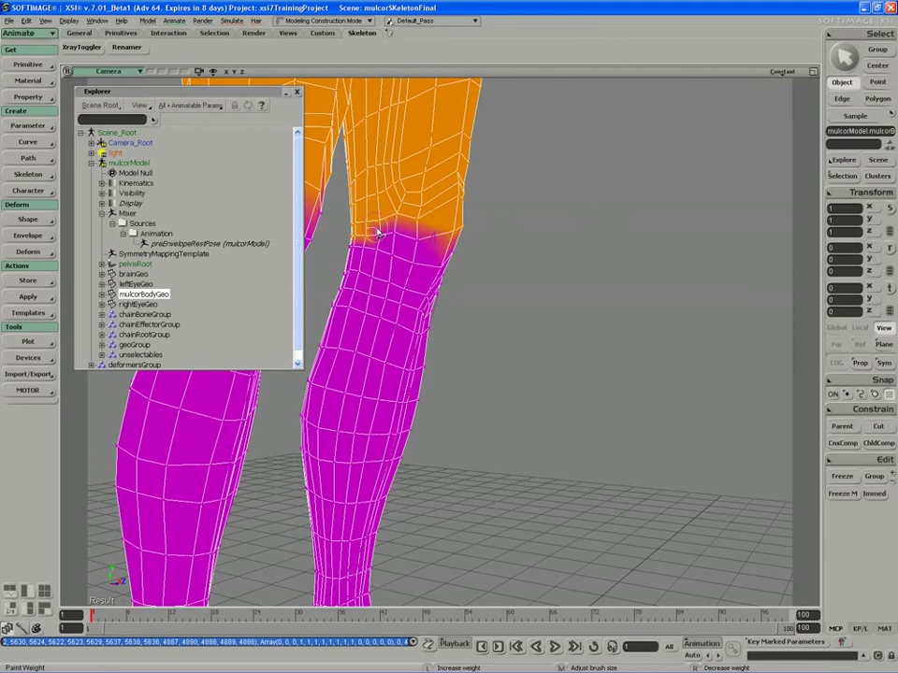
drag(379, 234, 423, 235)
key(s)
mouse_move(423, 235)
middle_down()
mouse_move(368, 226)
mouse_move(394, 236)
mouse_move(490, 211)
mouse_move(335, 242)
middle_up()
key(s)
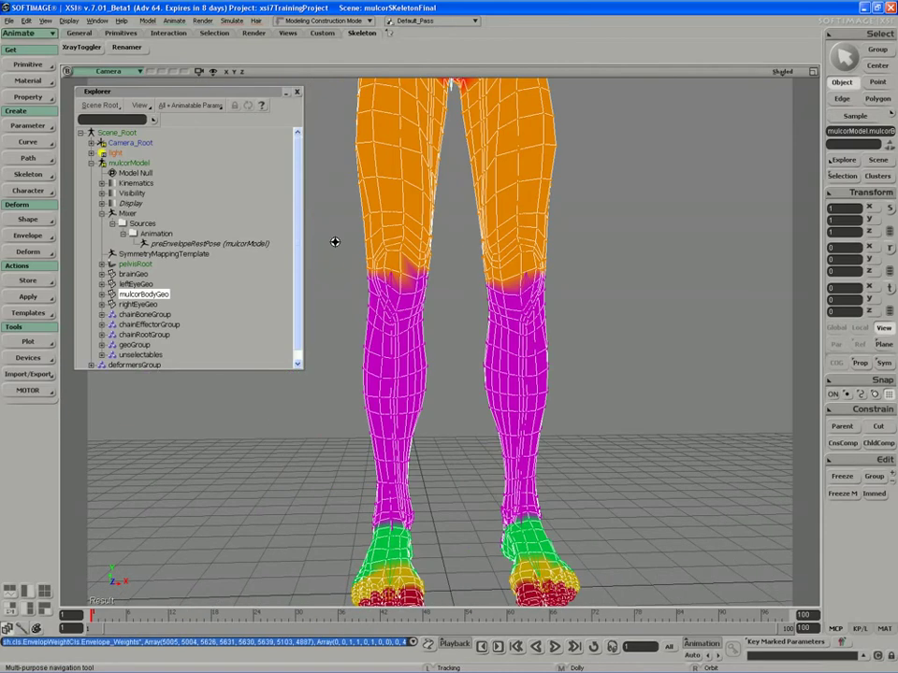
- Box-select the points around both knees and lock their envelope weights
key(t)
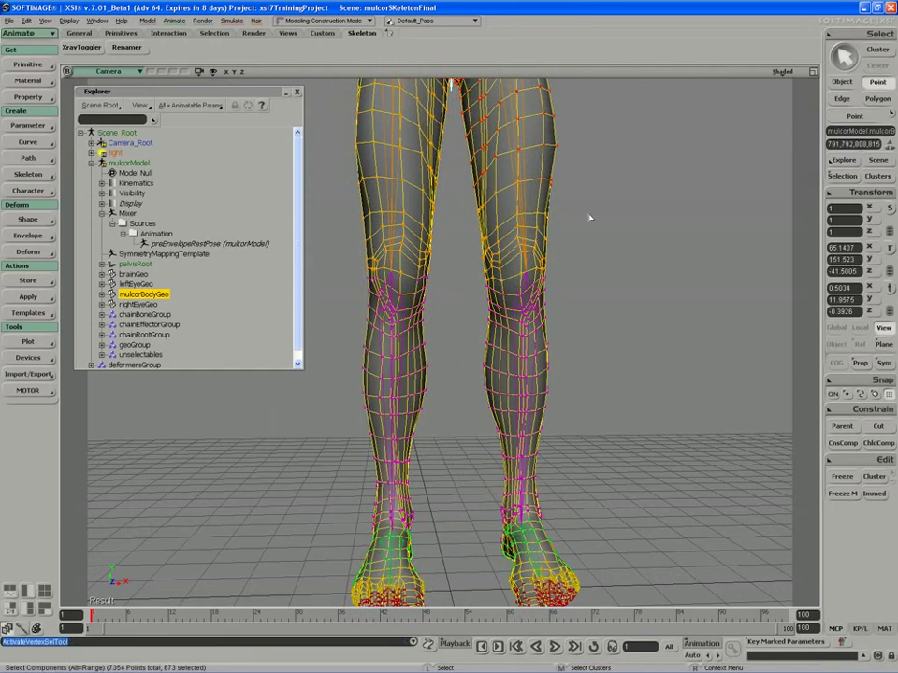
drag(589, 218, 473, 343)
click(28, 235)
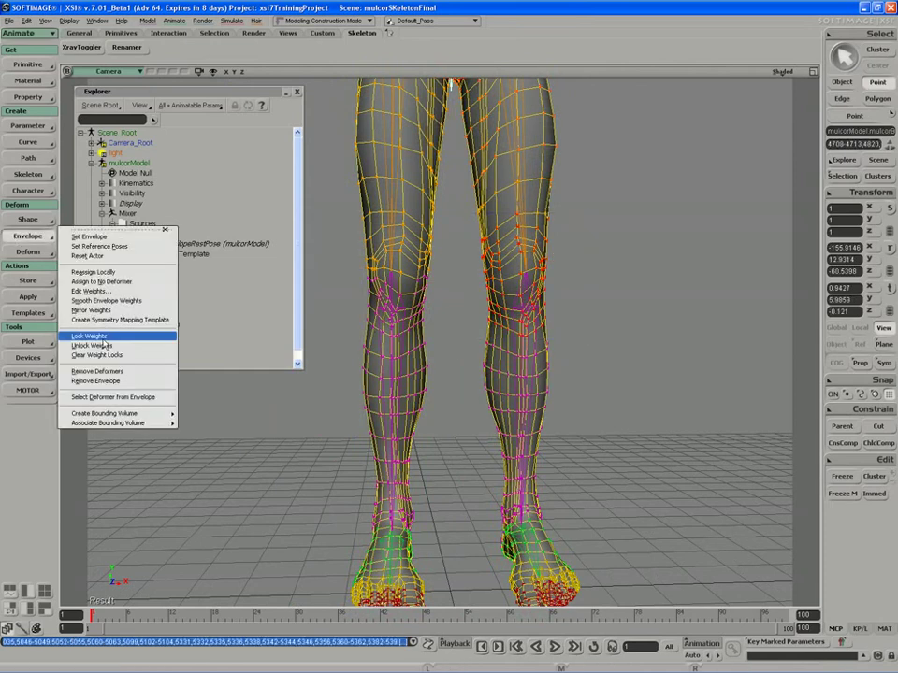
click(94, 335)
key(s)
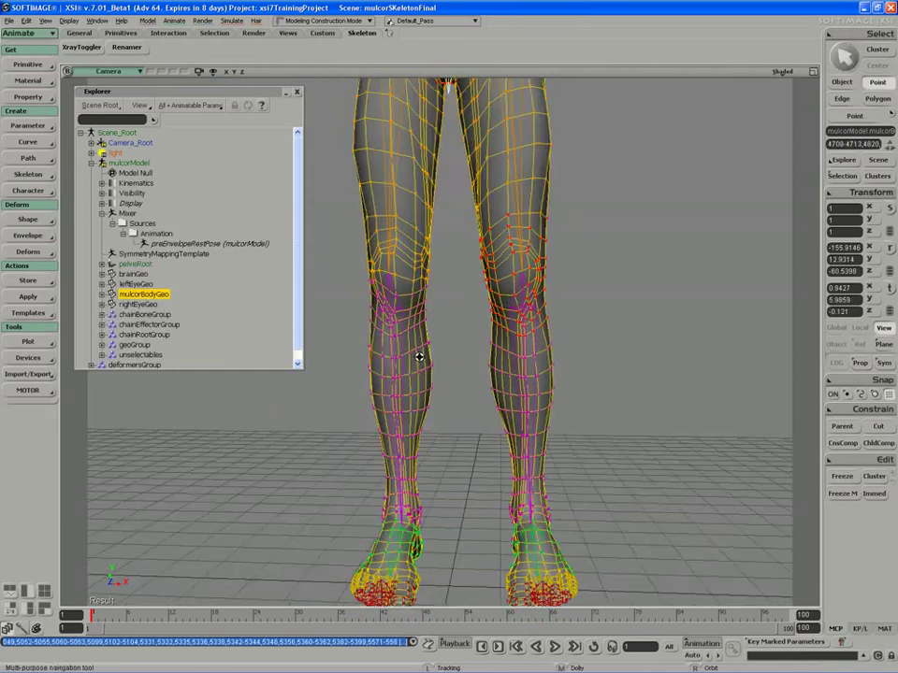
right_drag(419, 358, 517, 333)
key(space)
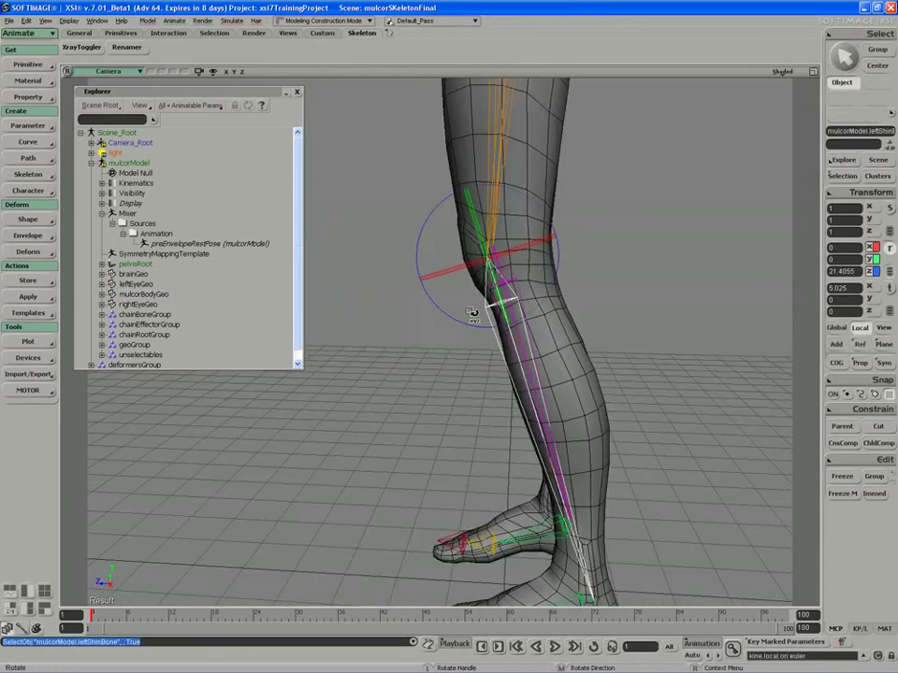
- Test the knee bend, then rotate the left heel bone to tip the foot flatter
mouse_move(472, 313)
mouse_down()
mouse_move(440, 312)
mouse_move(489, 300)
mouse_move(461, 317)
mouse_up()
key(space)
right_drag(461, 317, 514, 309)
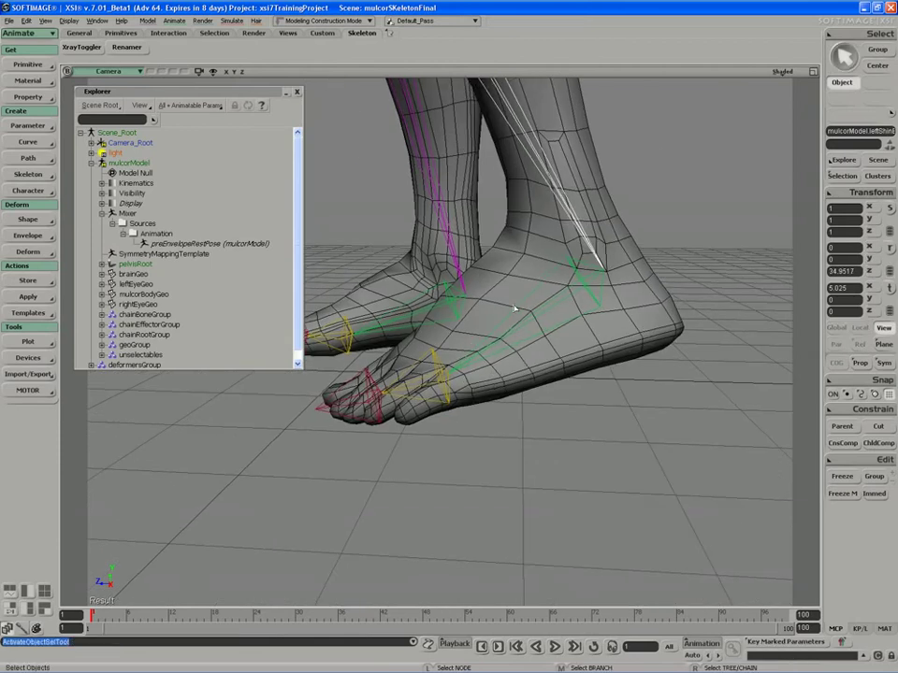
click(525, 315)
key(r)
mouse_move(535, 327)
mouse_down()
mouse_move(528, 293)
mouse_move(506, 297)
mouse_up()
- Inspect the foot's envelope weight colours on the body mesh from several angles
click(503, 301)
key(w)
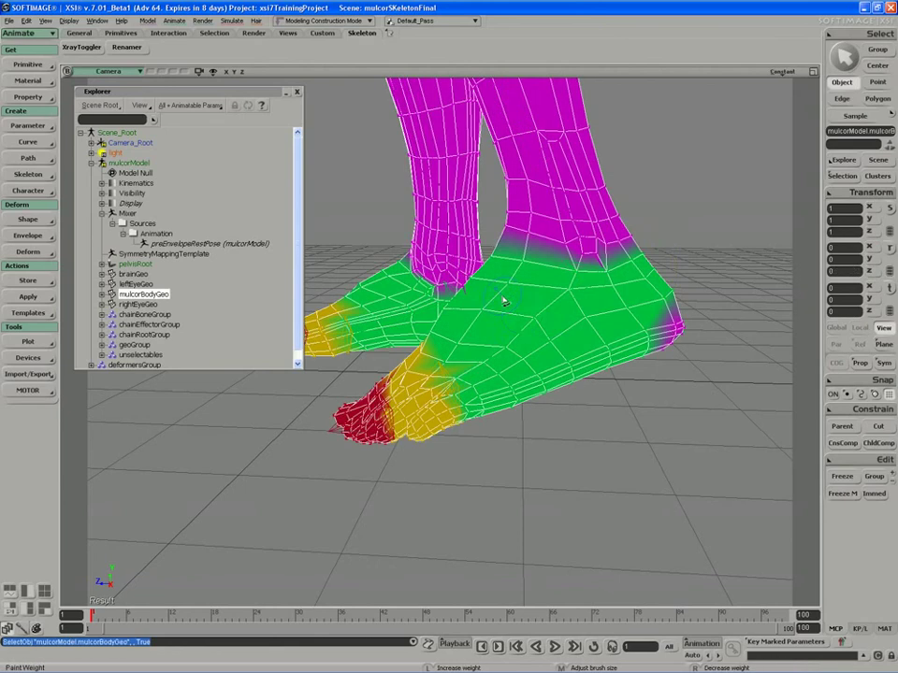
key(d)
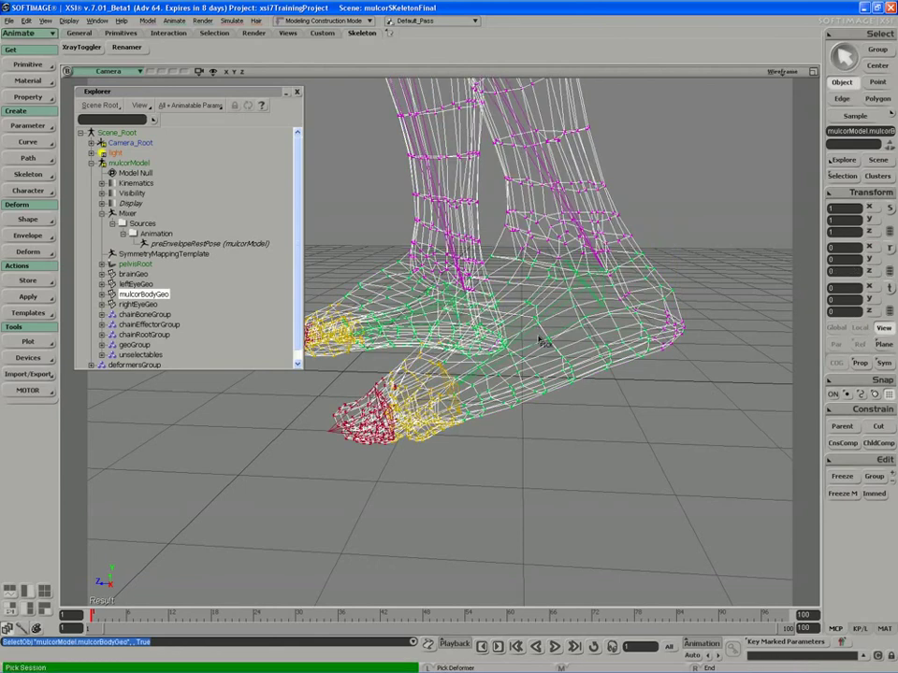
key(s)
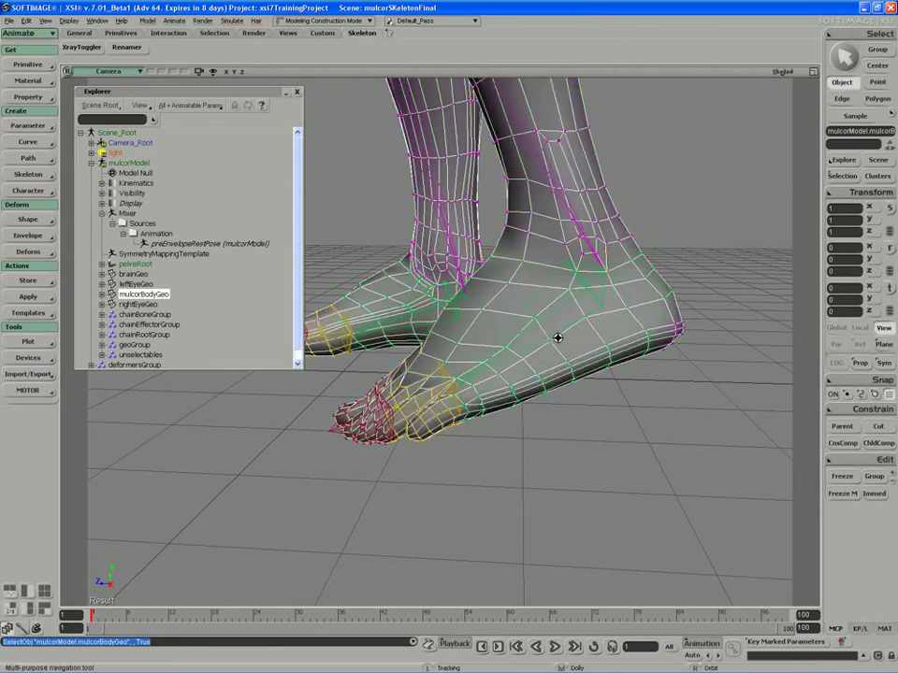
right_drag(557, 338, 411, 348)
key(w)
key(s)
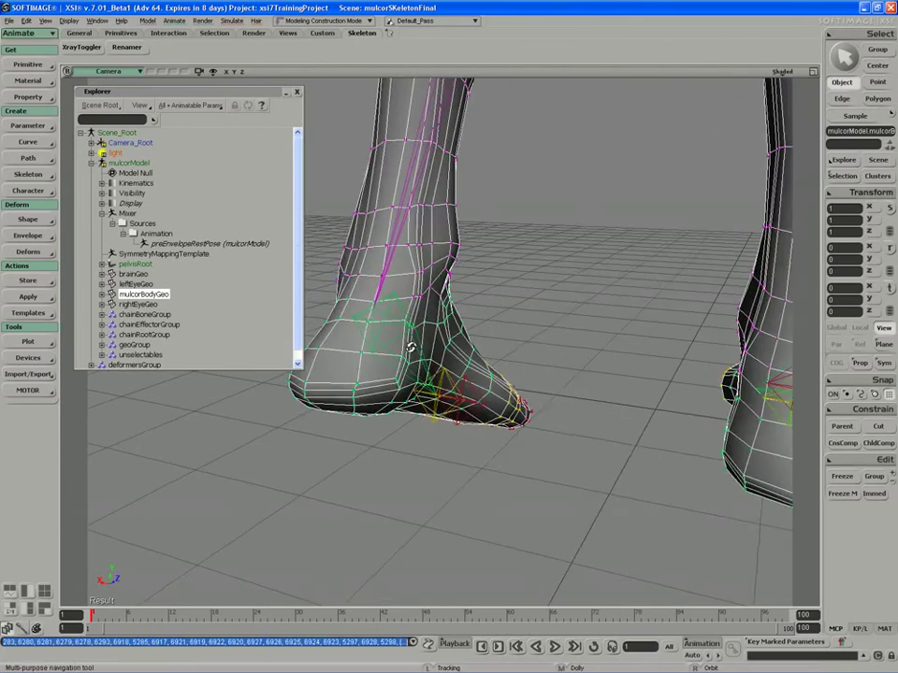
key(w)
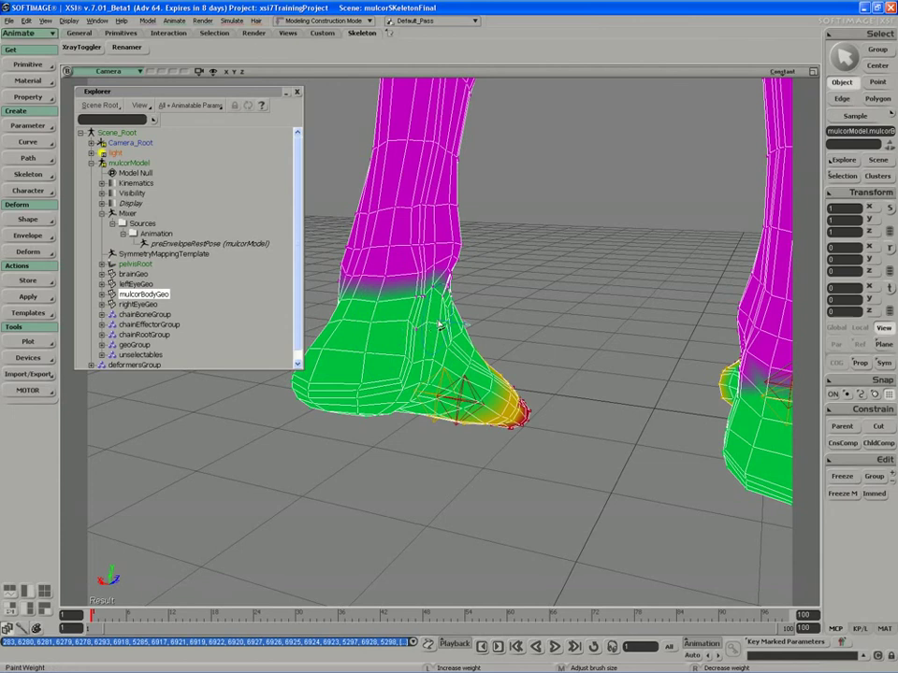
key(s)
mouse_move(426, 321)
right_down()
mouse_move(416, 317)
mouse_move(537, 309)
mouse_move(493, 300)
mouse_move(544, 358)
right_up()
- Toggle the weight colour display repeatedly to compare the foot weights, then select the body mesh
key(w)
key(s)
key(w)
key(s)
key(w)
key(s)
key(w)
key(s)
key(w)
key(s)
key(space)
click(544, 358)
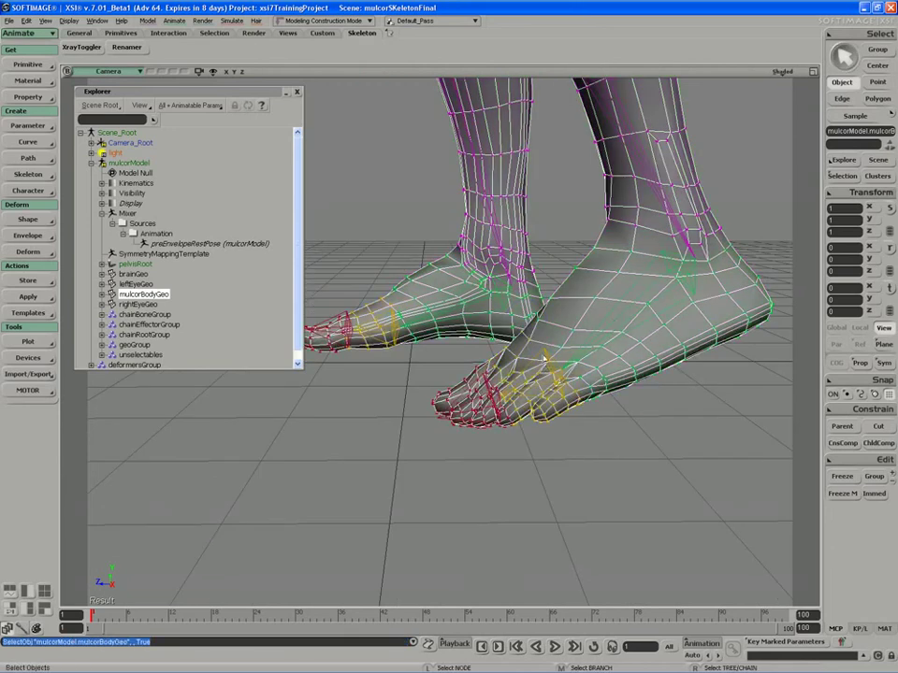
- Rotate the LeftBallBone down about -16° to bend the ball of the foot
click(542, 363)
key(c)
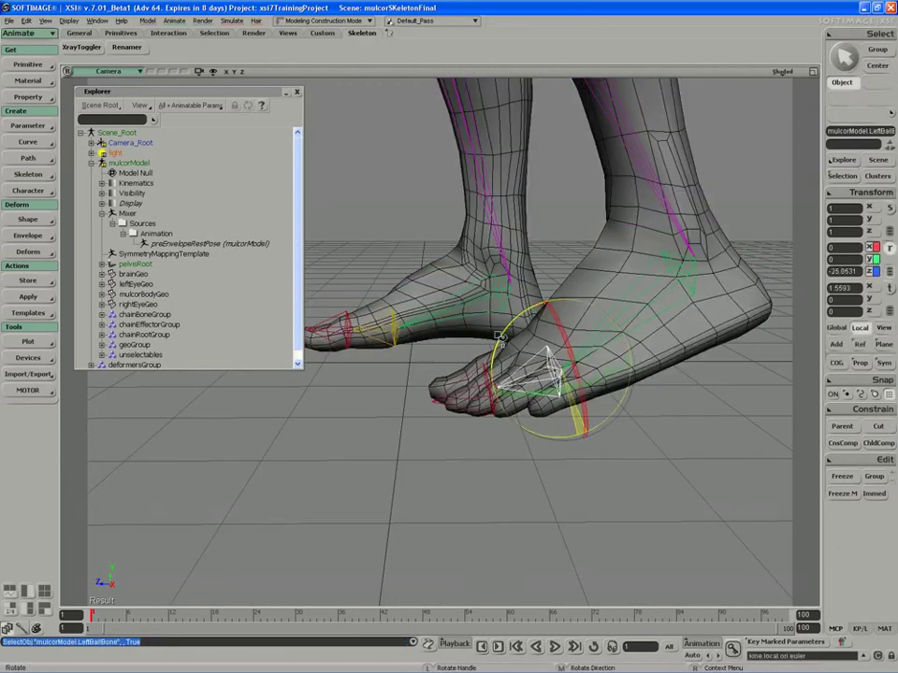
drag(499, 338, 505, 346)
mouse_move(505, 346)
right_down()
mouse_move(524, 356)
mouse_move(472, 360)
mouse_move(510, 339)
right_up()
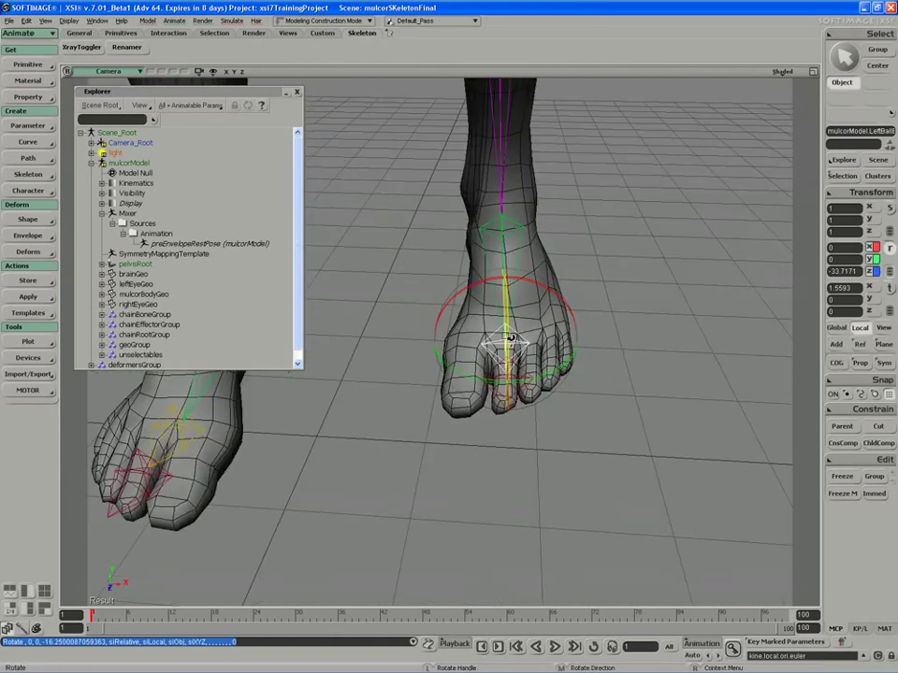
key(space)
- Curl the left toe bone down to about -6.89 on Z and check the toes up close
click(510, 375)
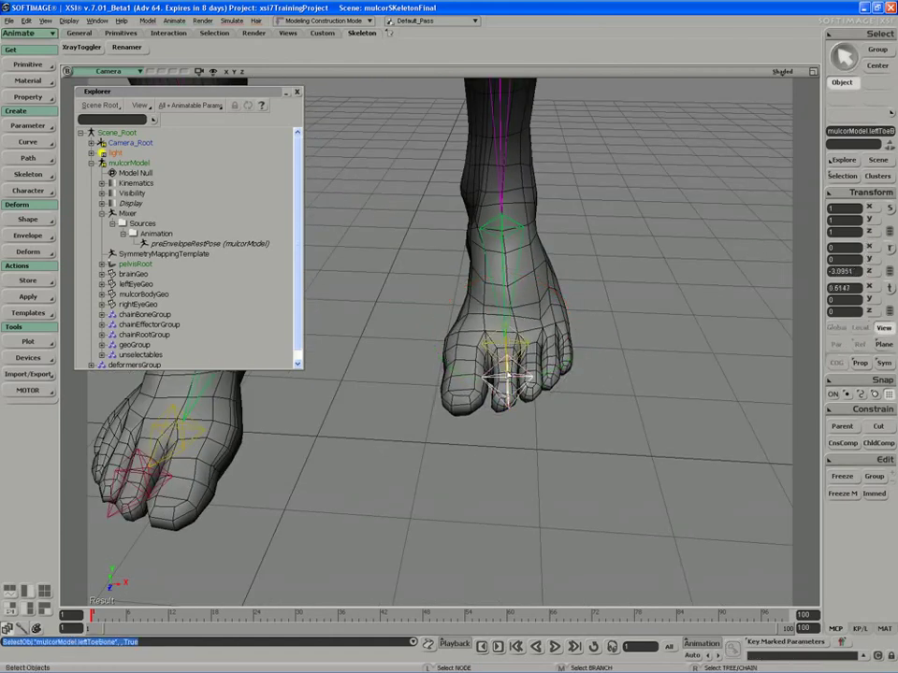
key(c)
drag(505, 375, 530, 367)
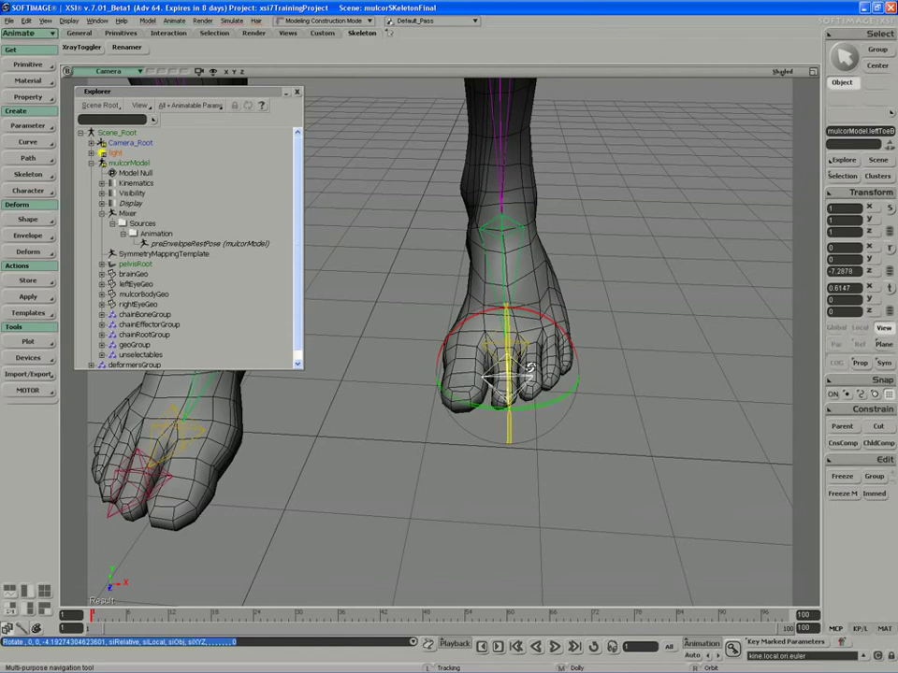
right_drag(530, 368, 461, 366)
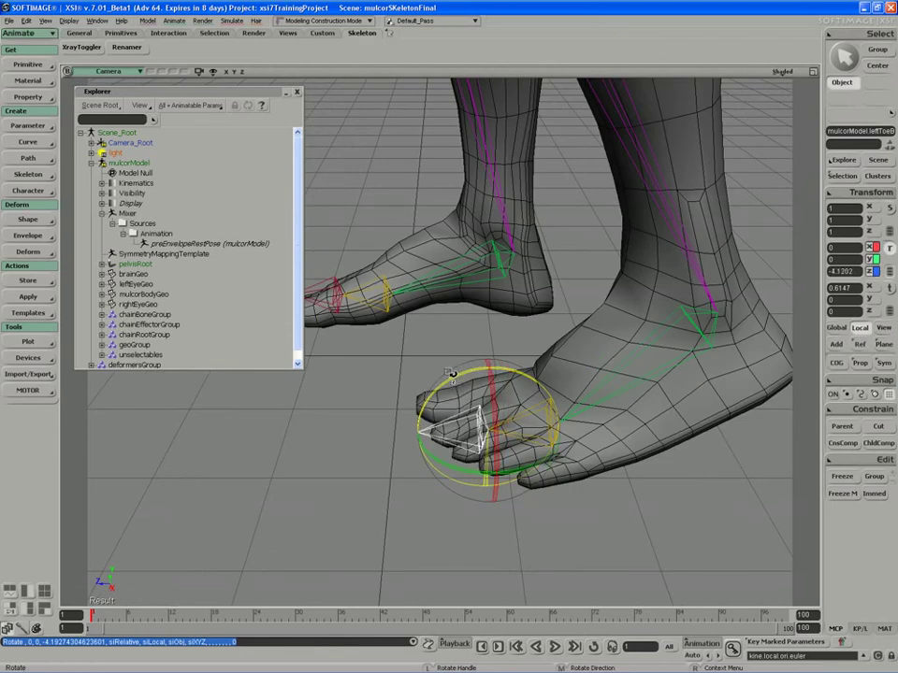
mouse_move(452, 372)
mouse_down()
mouse_move(464, 362)
mouse_move(443, 361)
mouse_move(483, 342)
mouse_move(445, 349)
mouse_move(451, 369)
mouse_up()
key(s)
middle_drag(451, 369, 378, 391)
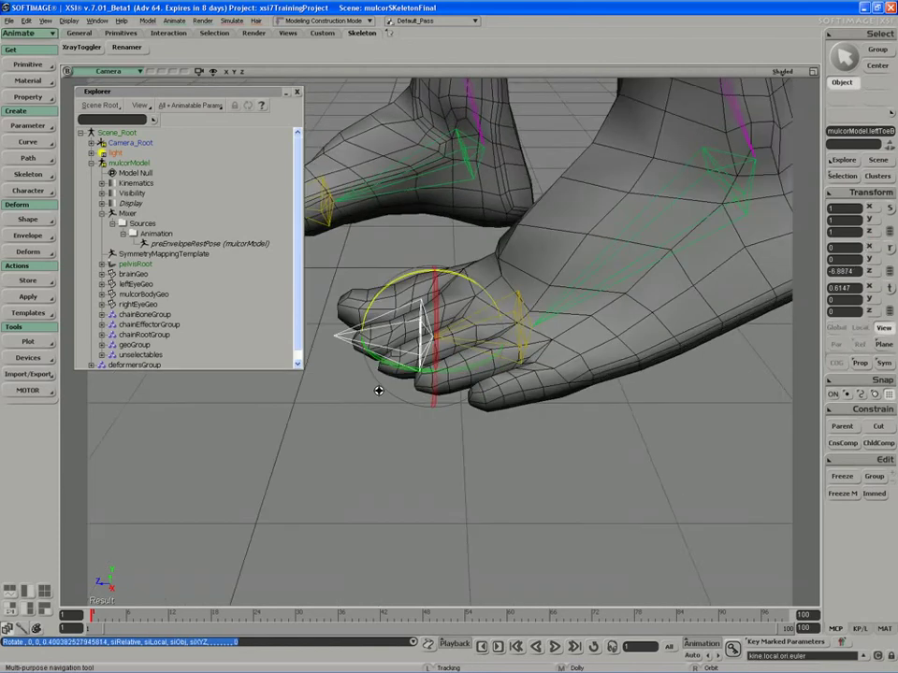
mouse_move(379, 391)
right_down()
mouse_move(419, 414)
mouse_move(424, 390)
mouse_move(384, 404)
right_up()
click(419, 414)
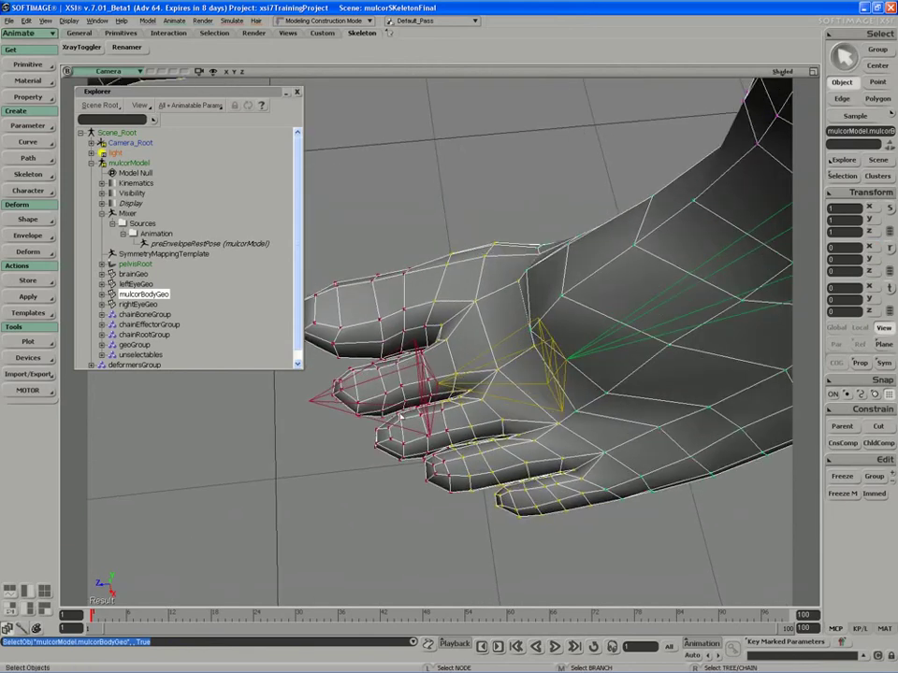
- Select and grow the toe-tip points, then reassign their weights locally to LeftBallBone
key(t)
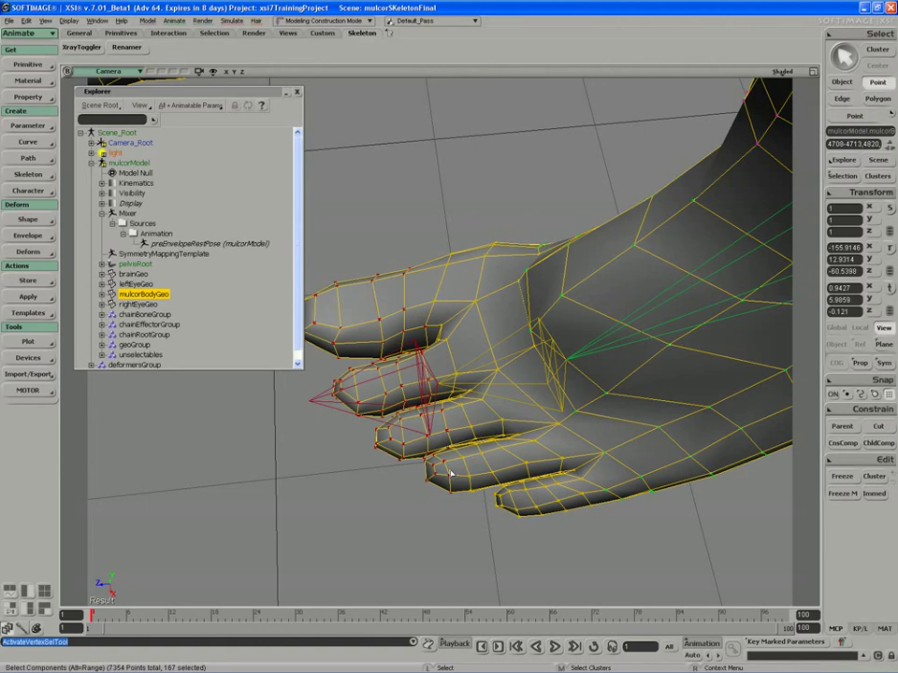
mouse_move(450, 474)
mouse_down()
mouse_move(421, 517)
mouse_move(421, 562)
mouse_up()
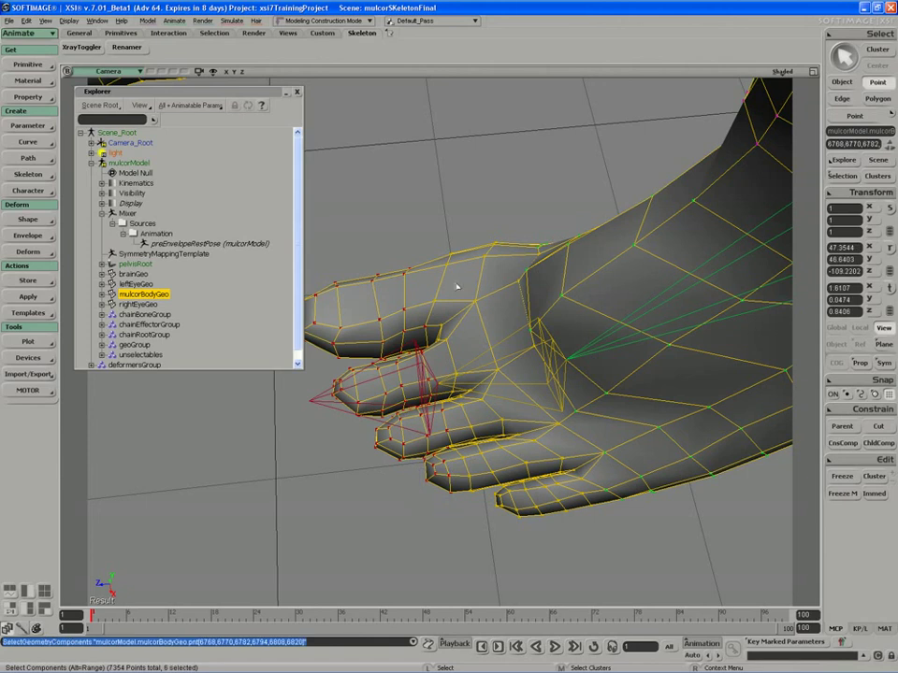
key(s)
drag(457, 287, 435, 395)
middle_drag(435, 395, 450, 291)
click(880, 33)
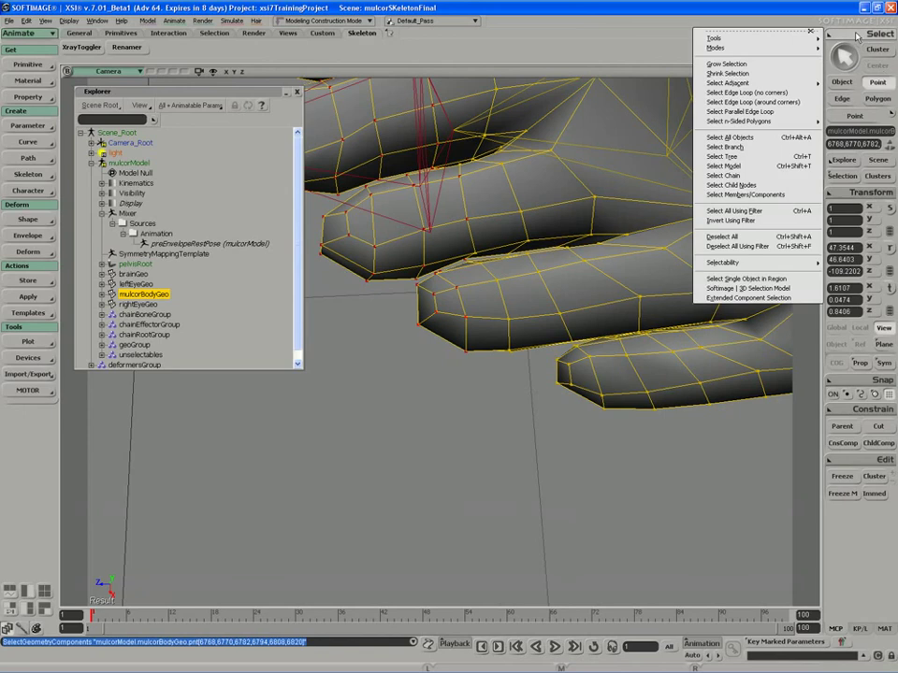
click(743, 63)
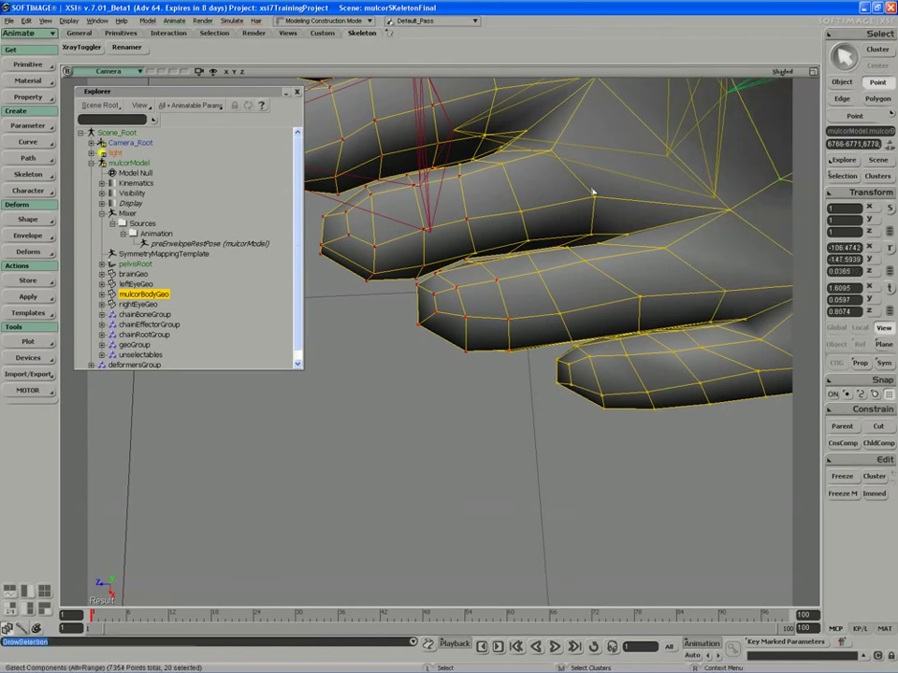
shift+click(443, 244)
click(28, 236)
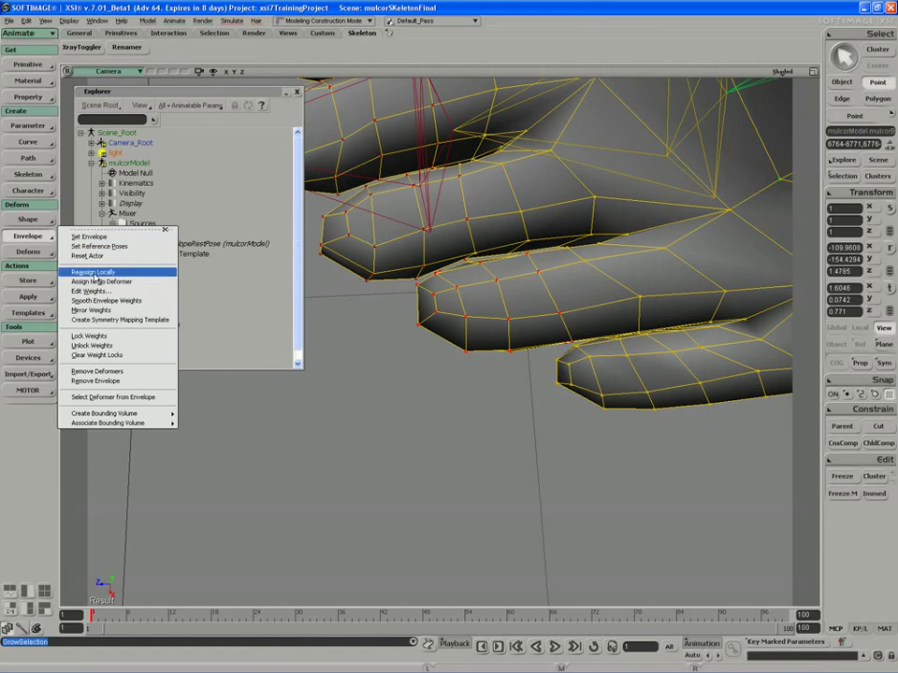
click(97, 278)
middle_drag(486, 356, 439, 341)
click(501, 323)
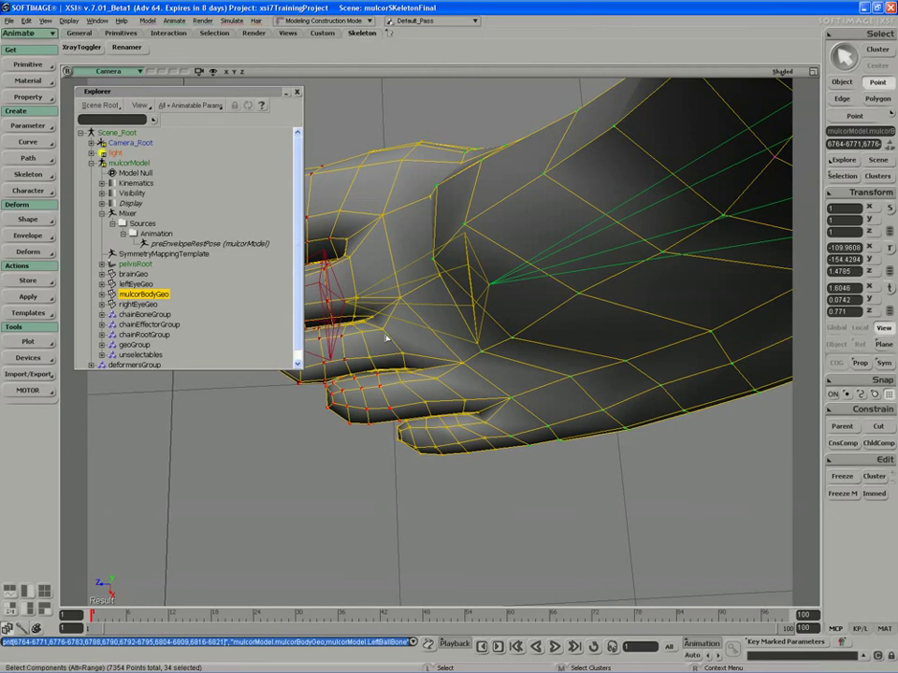
- Bend the left toe bone to test the reassigned toe weights
middle_drag(281, 346, 363, 334)
key(space)
click(363, 334)
key(c)
drag(412, 309, 441, 292)
- Flex the toe further to check it, then select the body mesh and frame both legs
middle_drag(441, 291, 402, 309)
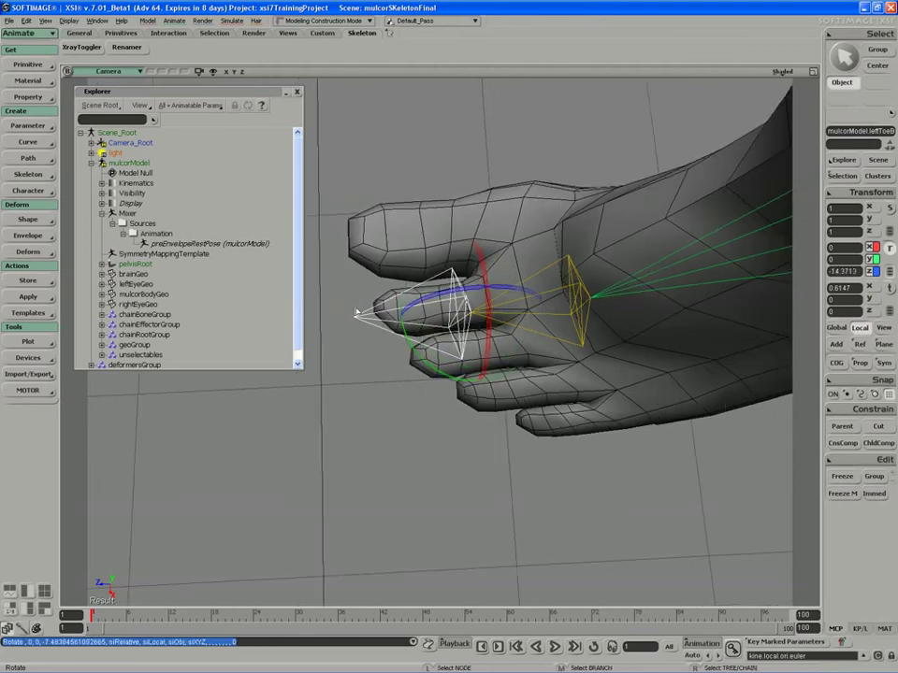
key(ctrl+w)
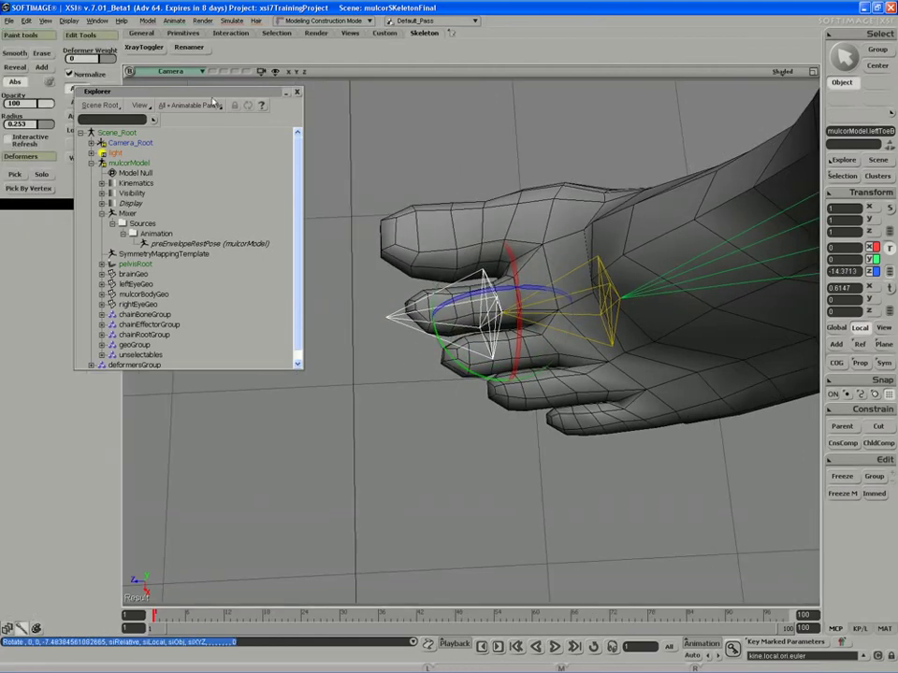
mouse_move(214, 98)
mouse_down()
mouse_move(276, 91)
mouse_move(264, 91)
mouse_up()
click(194, 288)
middle_drag(421, 290, 475, 253)
right_drag(475, 253, 410, 251)
- Box-select one leg's foot and leg points and mirror their weights to the other leg
key(t)
mouse_move(663, 166)
mouse_down()
mouse_move(623, 311)
mouse_move(526, 468)
mouse_move(431, 453)
mouse_up()
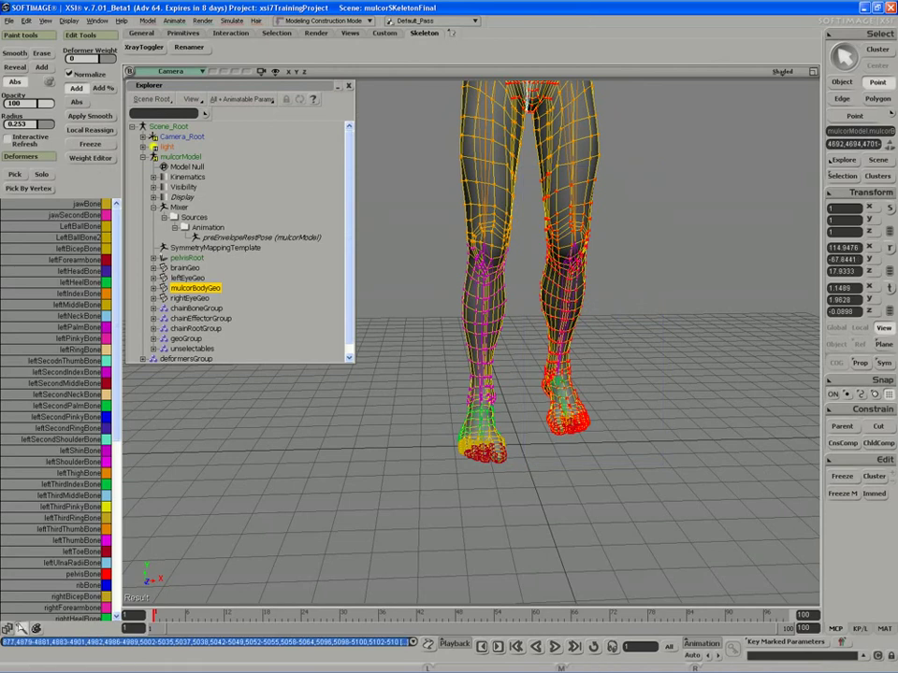
key(2)
click(35, 236)
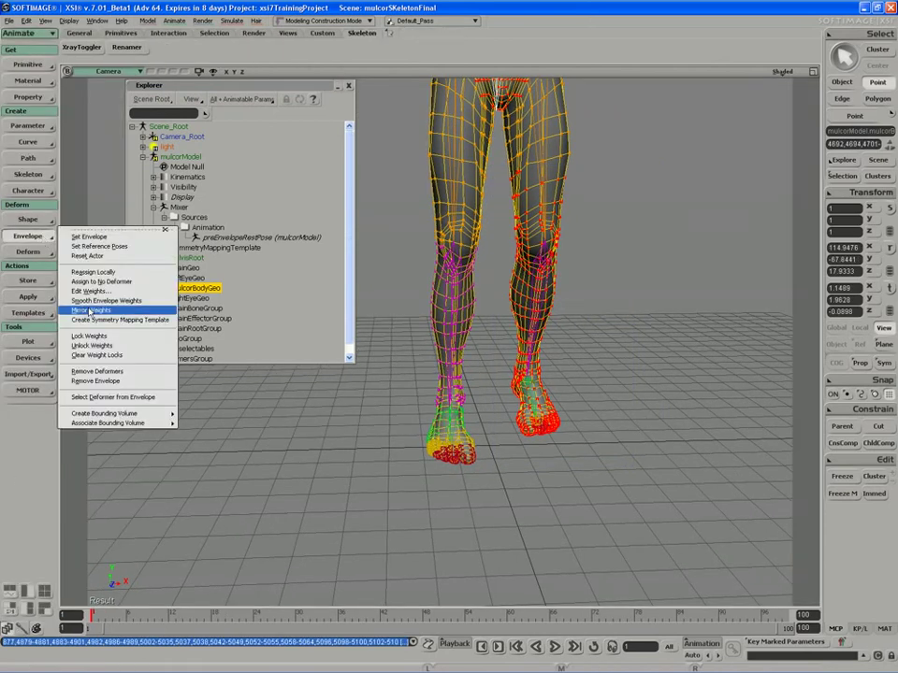
click(108, 329)
key(s)
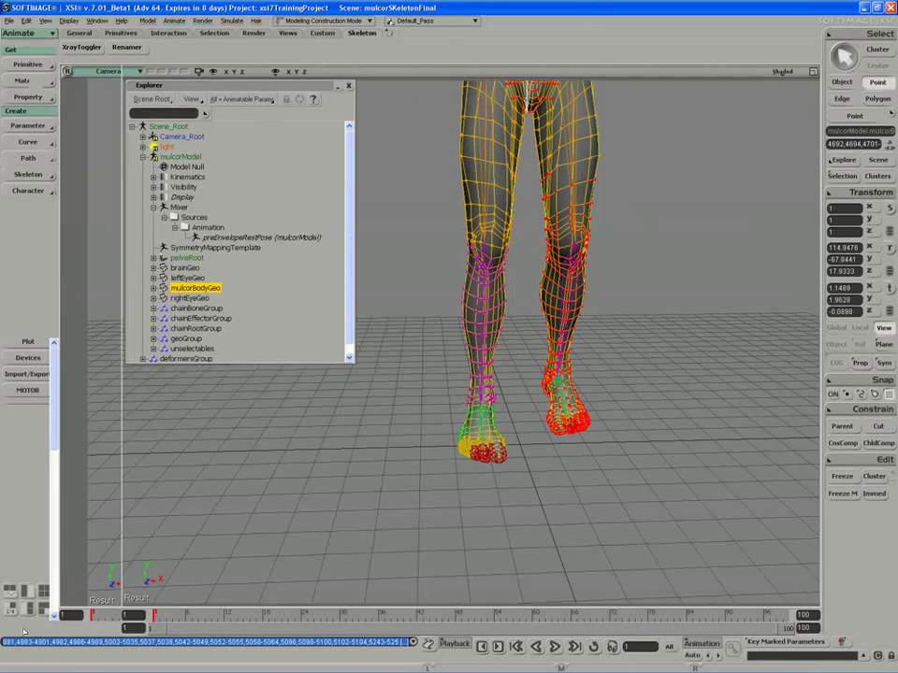